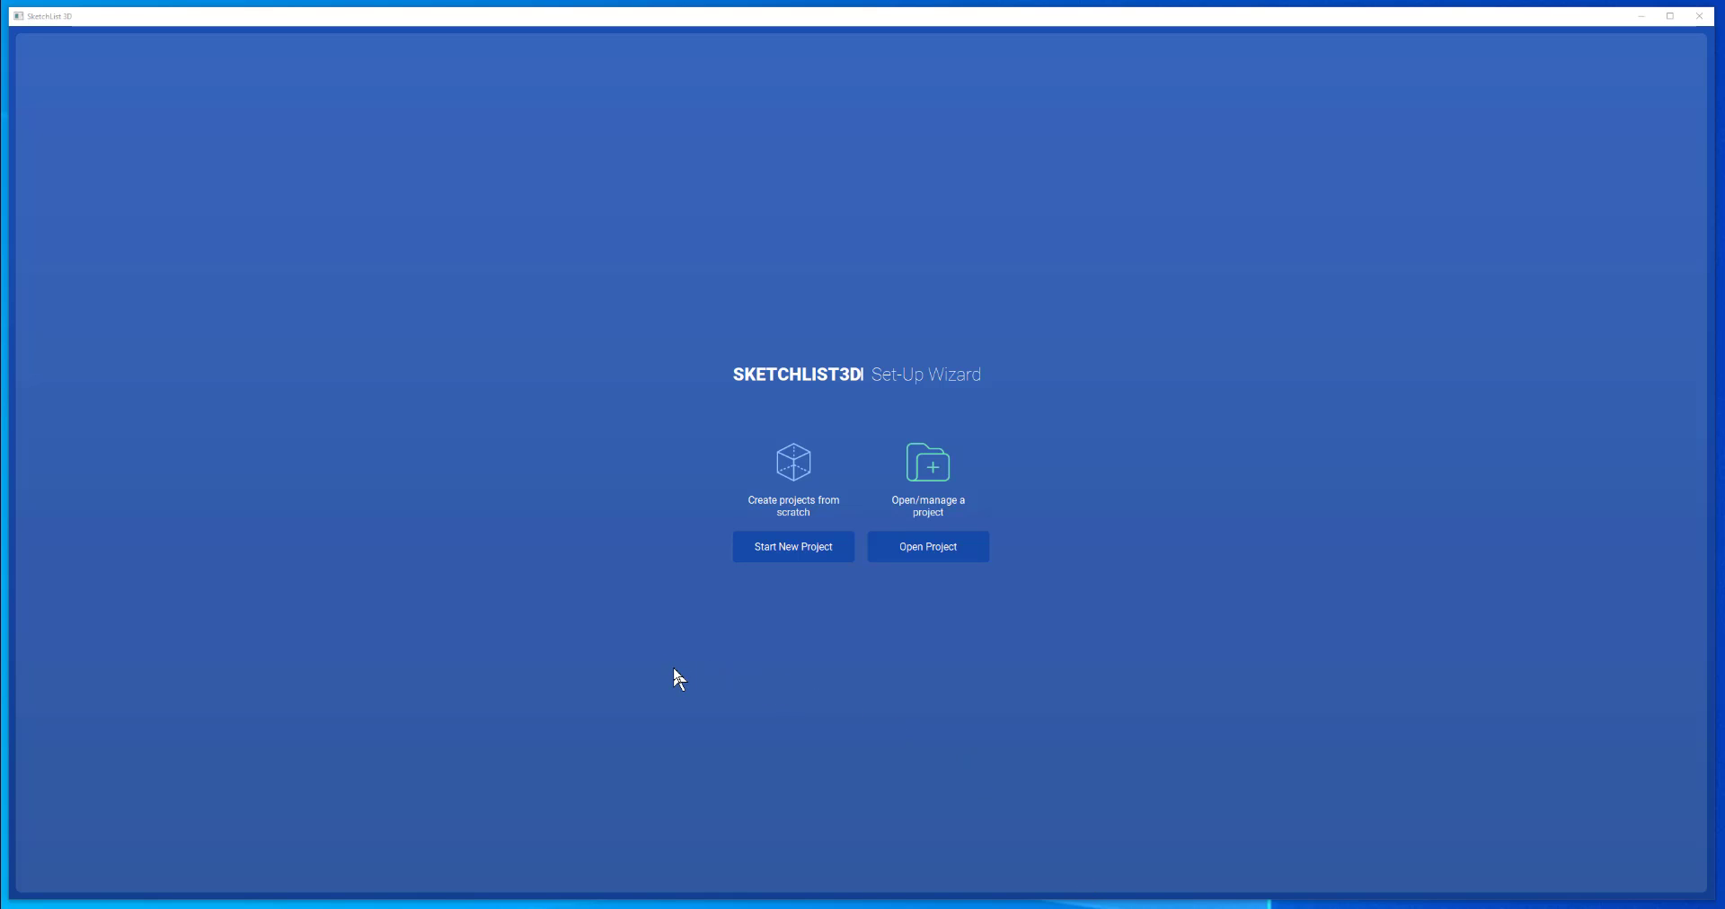
Create a new imperial project named "Storage unit 2" with height 96, width 72 and depth 36 inches
left_click(782, 548)
left_click(468, 519)
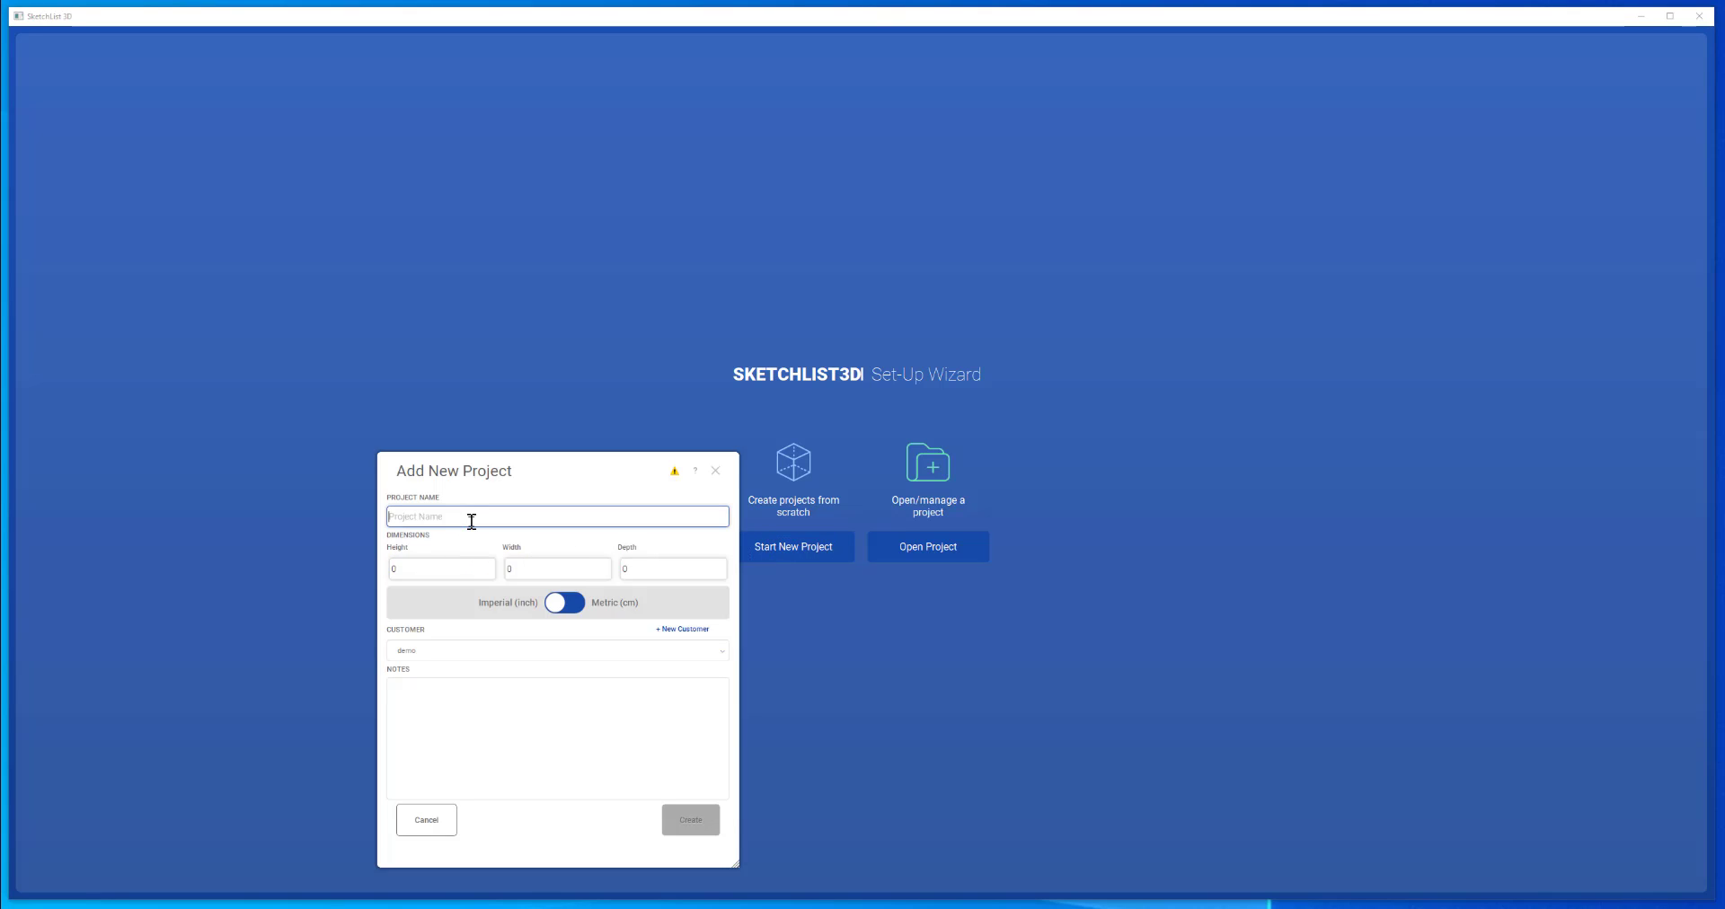
type("Storage unit 2")
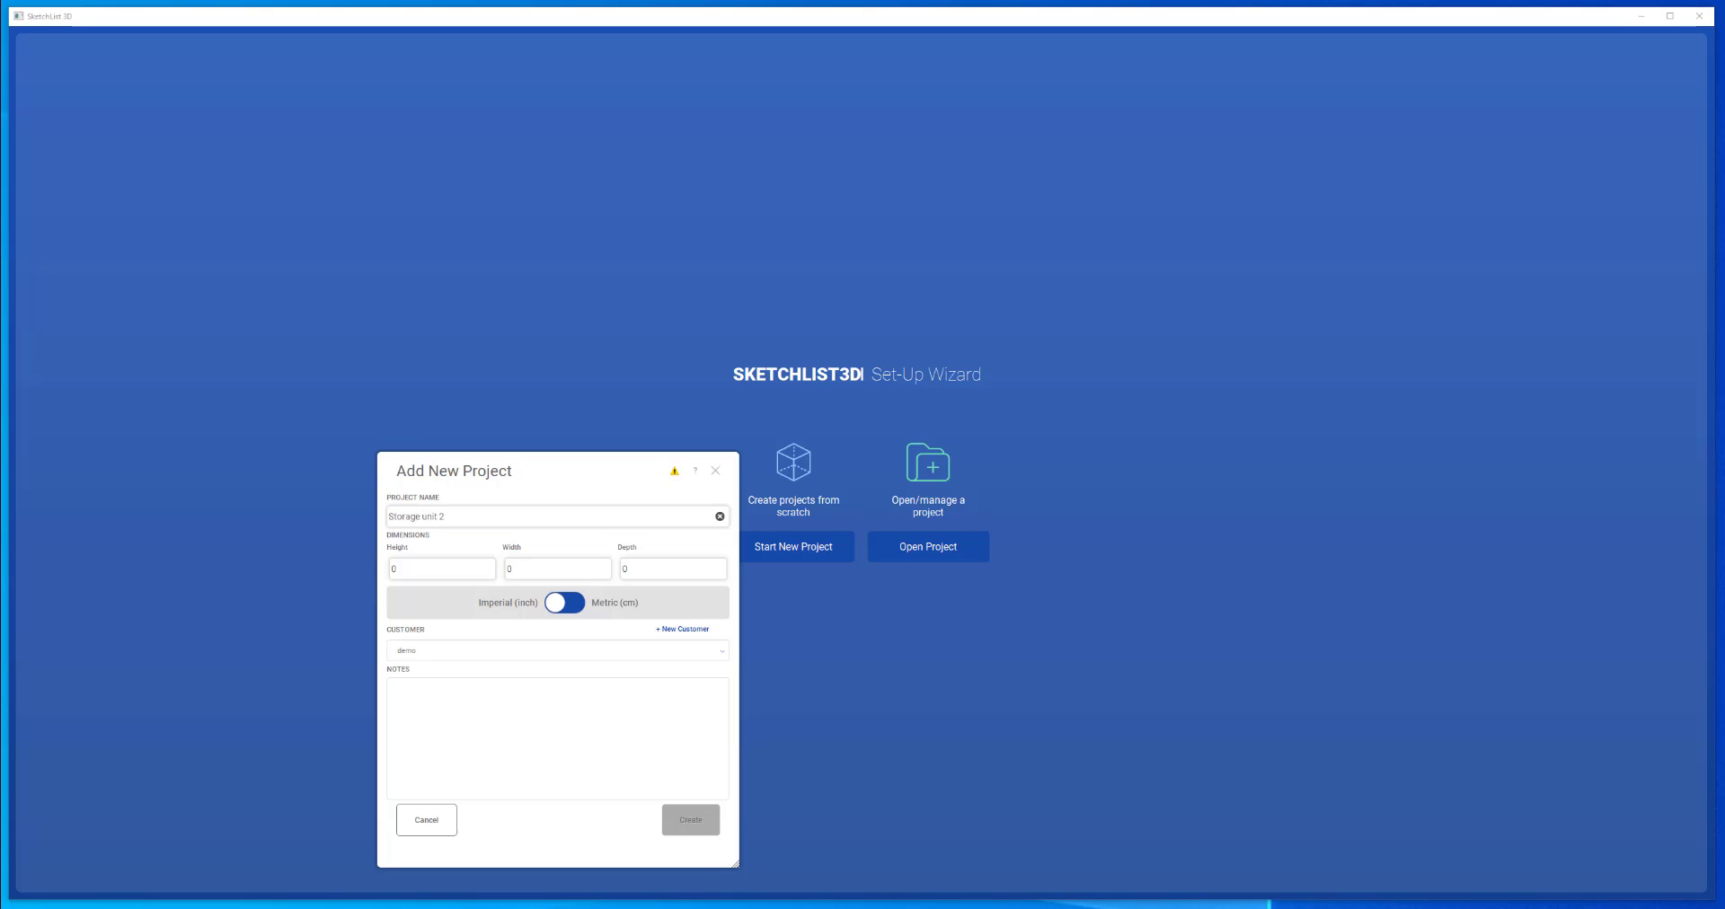
left_click(437, 569)
double_click(434, 568)
type("96")
double_click(558, 570)
double_click(659, 567)
type("36")
left_click(658, 755)
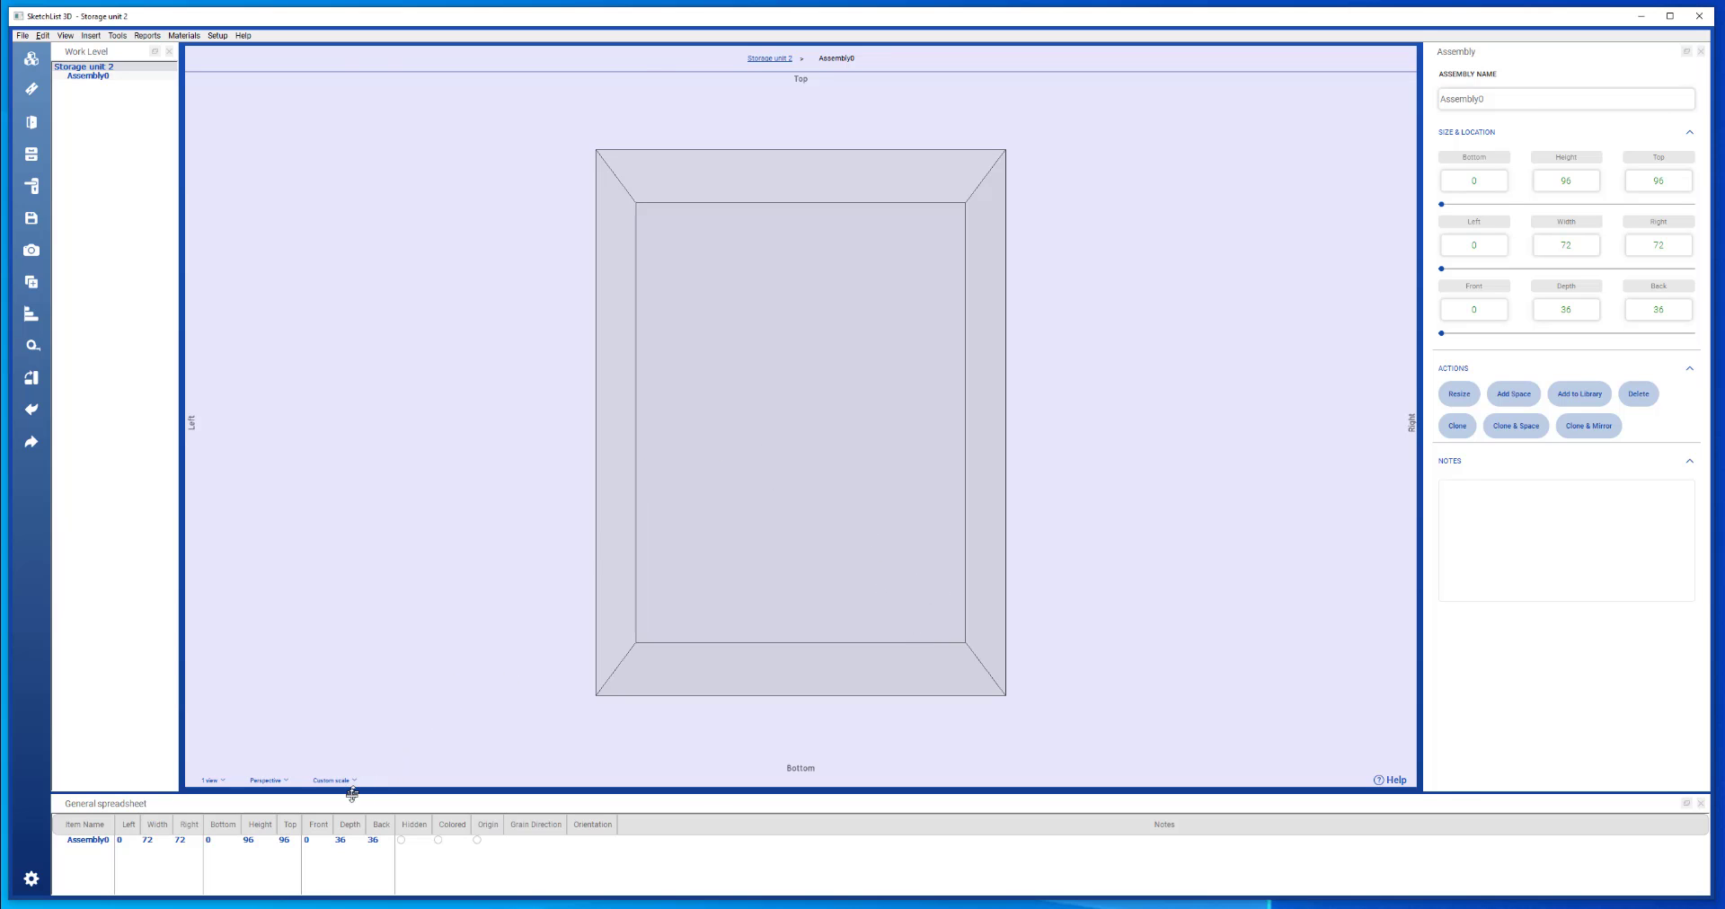
Delete the project's default assembly and add the "main basic box" assembly from the library
left_click(342, 841)
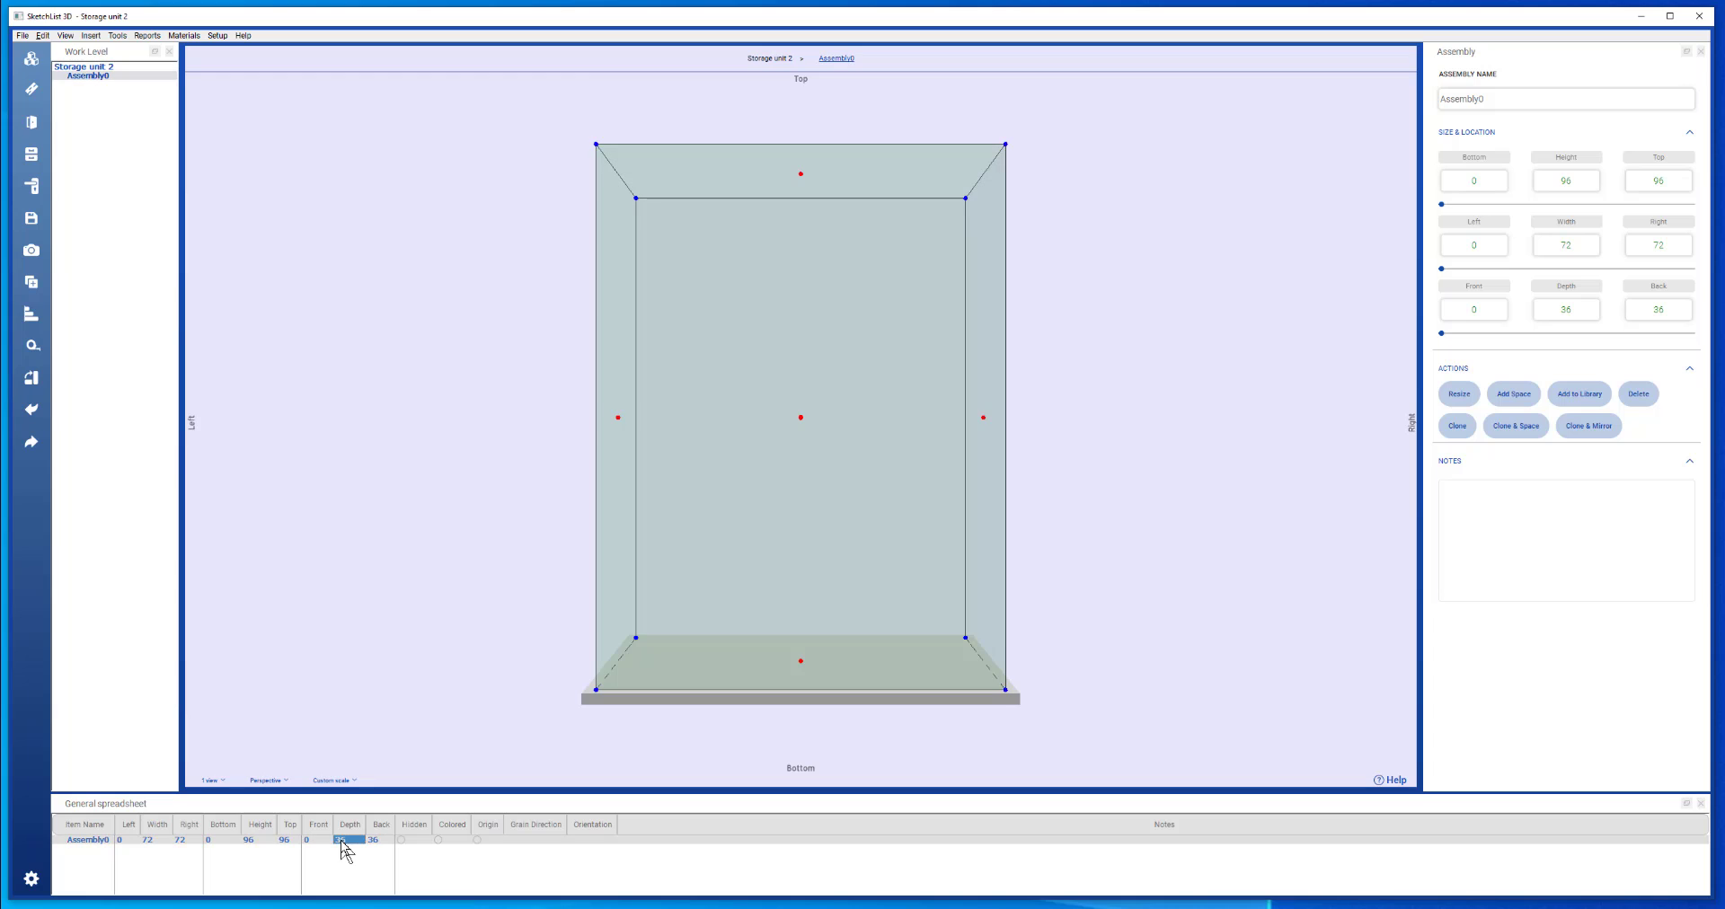
key("Delete")
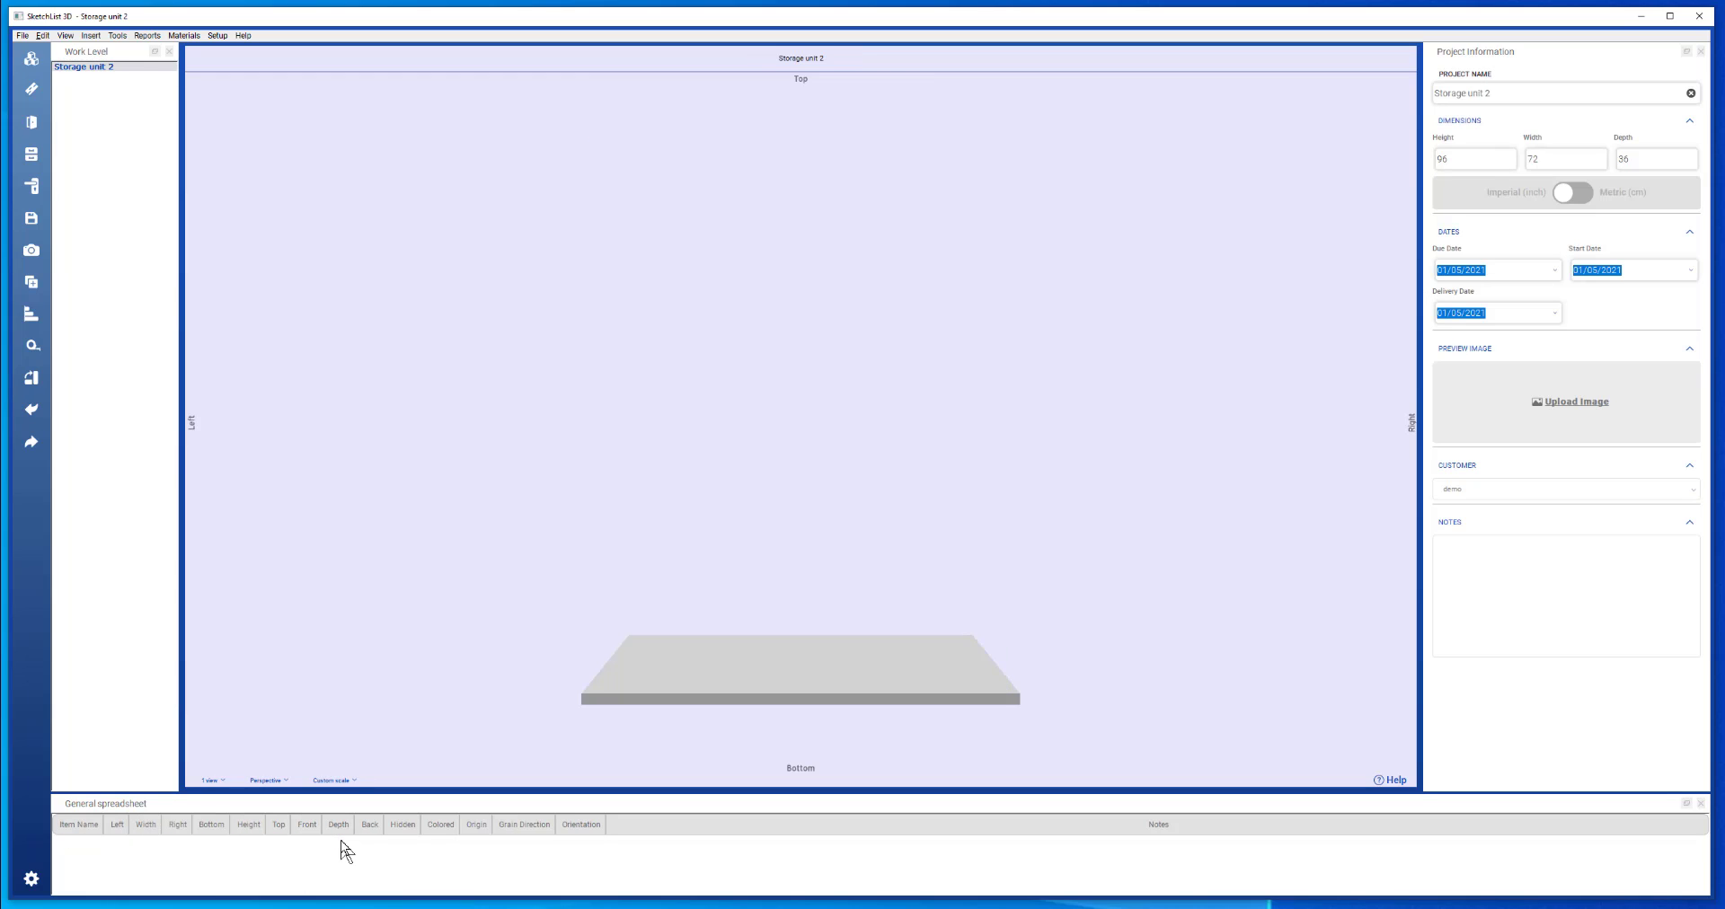
left_click(32, 61)
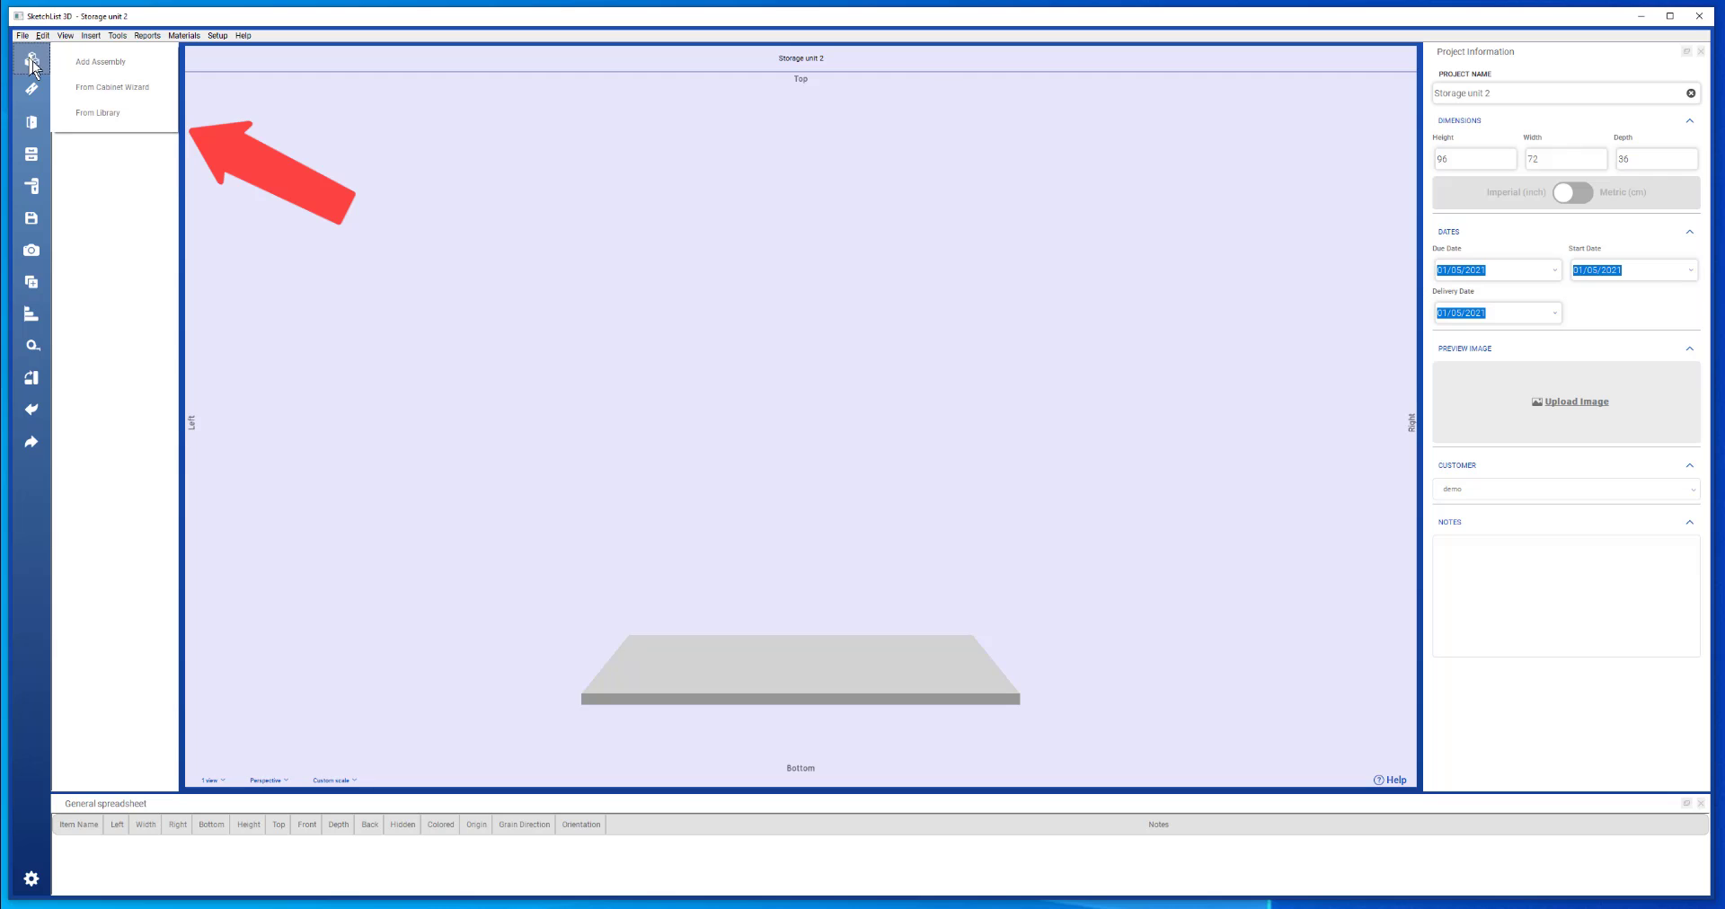
left_click(99, 113)
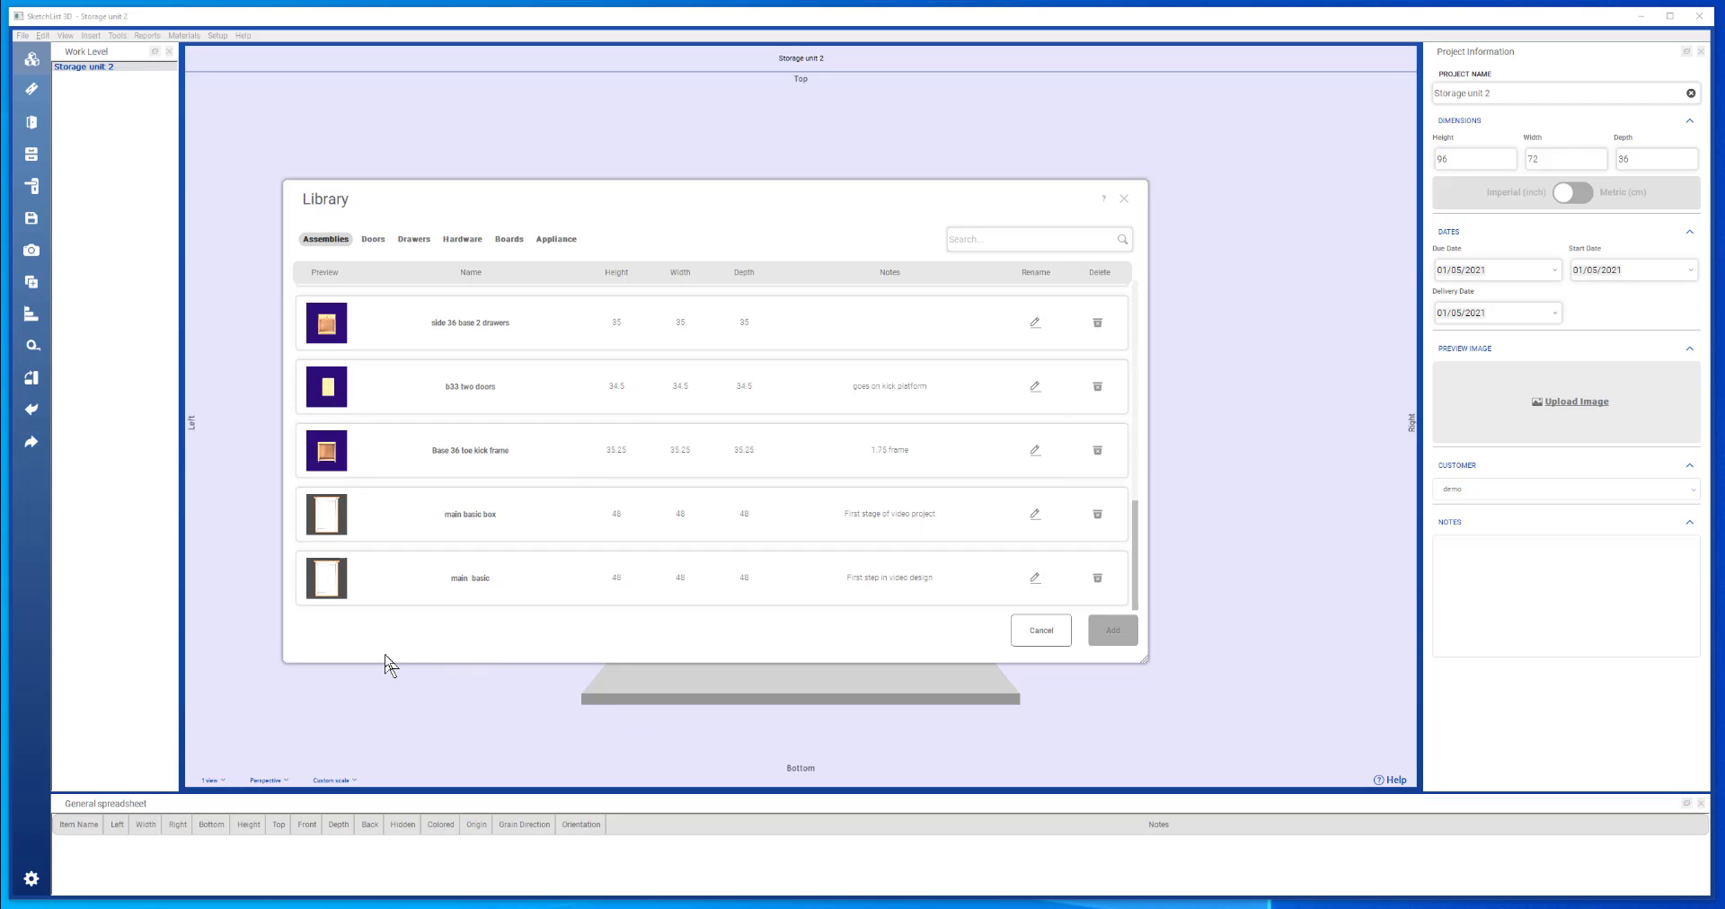
left_click(357, 521)
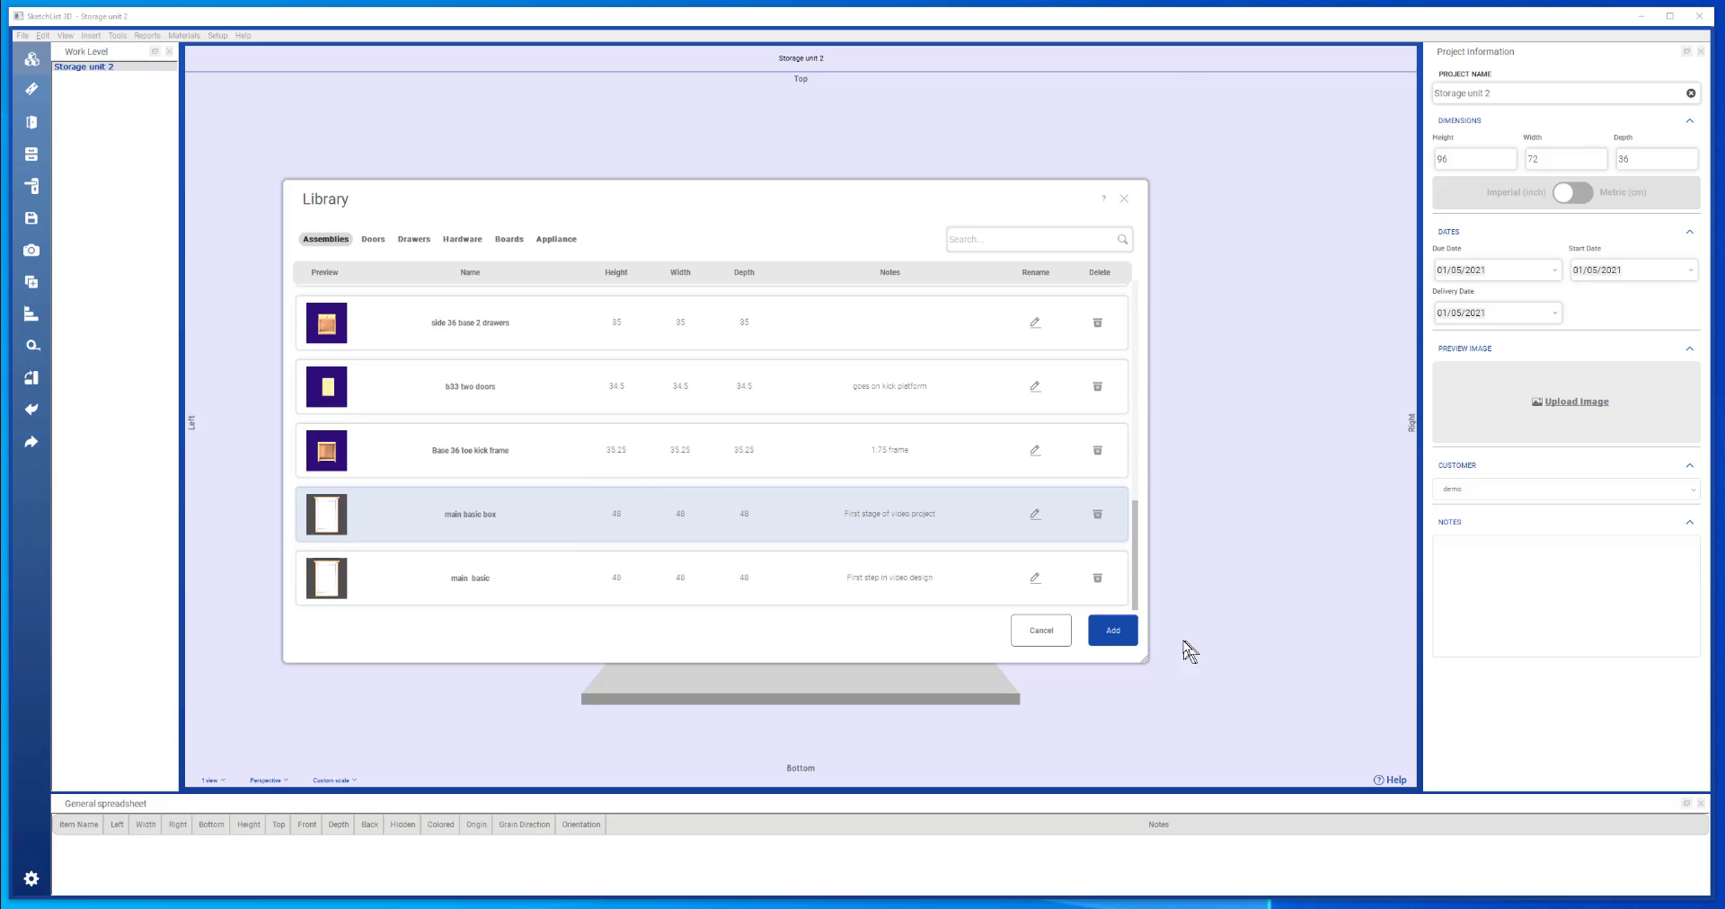
left_click(1113, 632)
Move the main basic box onto the base by setting its front lower-left corner to left 0 and bottom 0
left_click(851, 524)
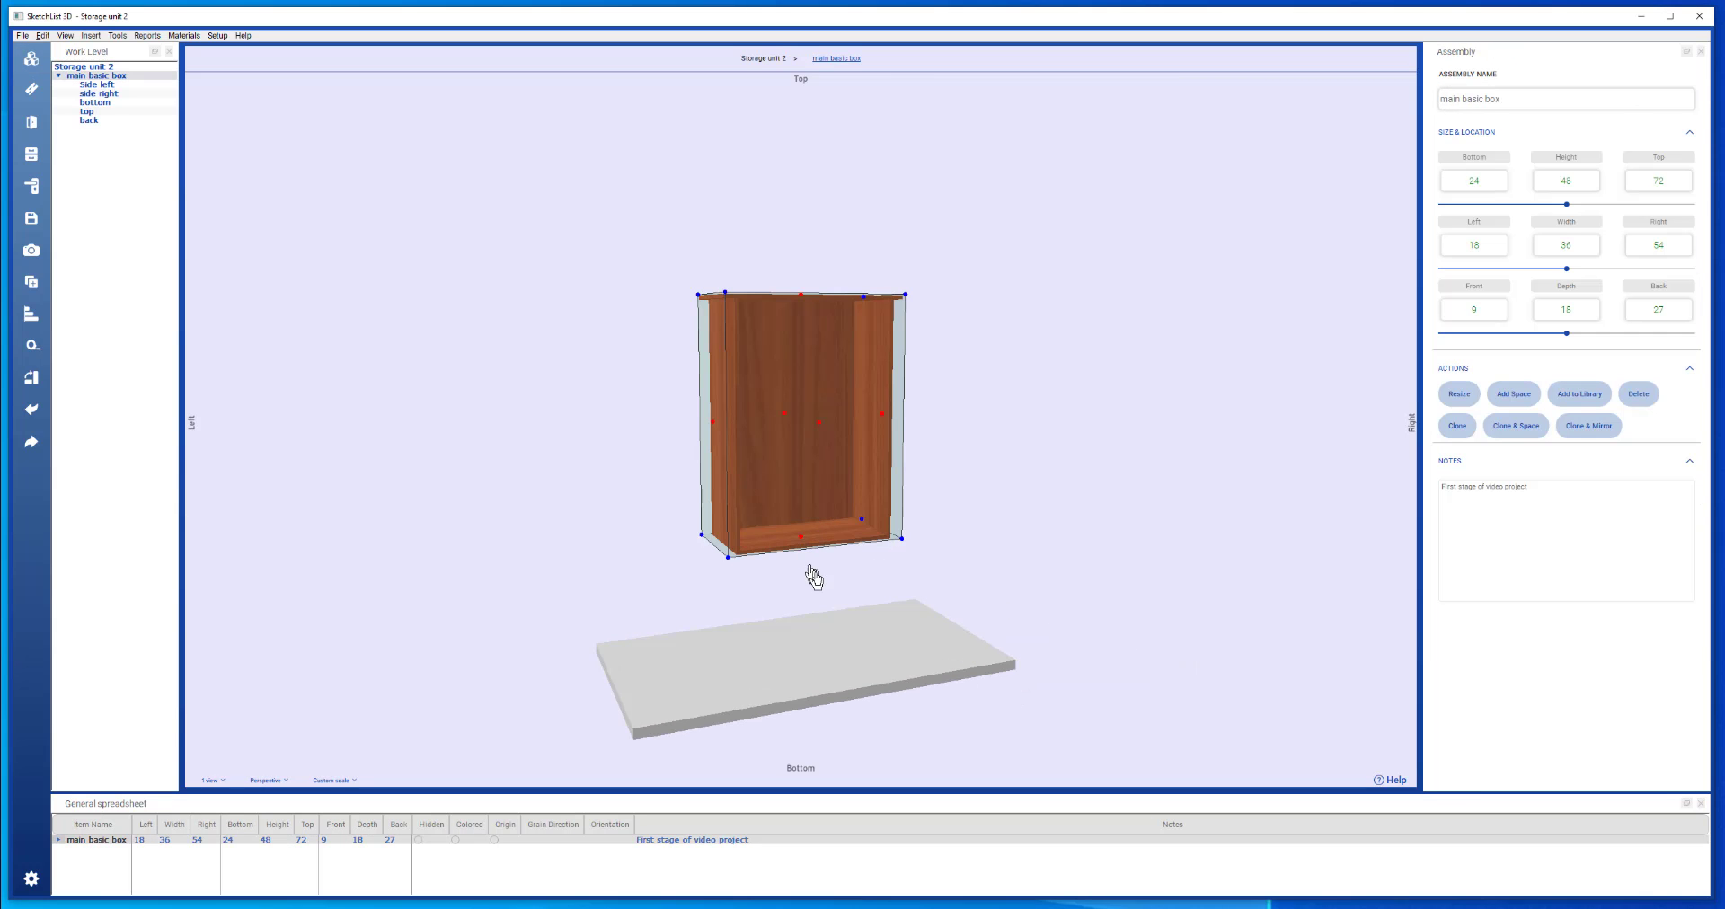
left_click(727, 558)
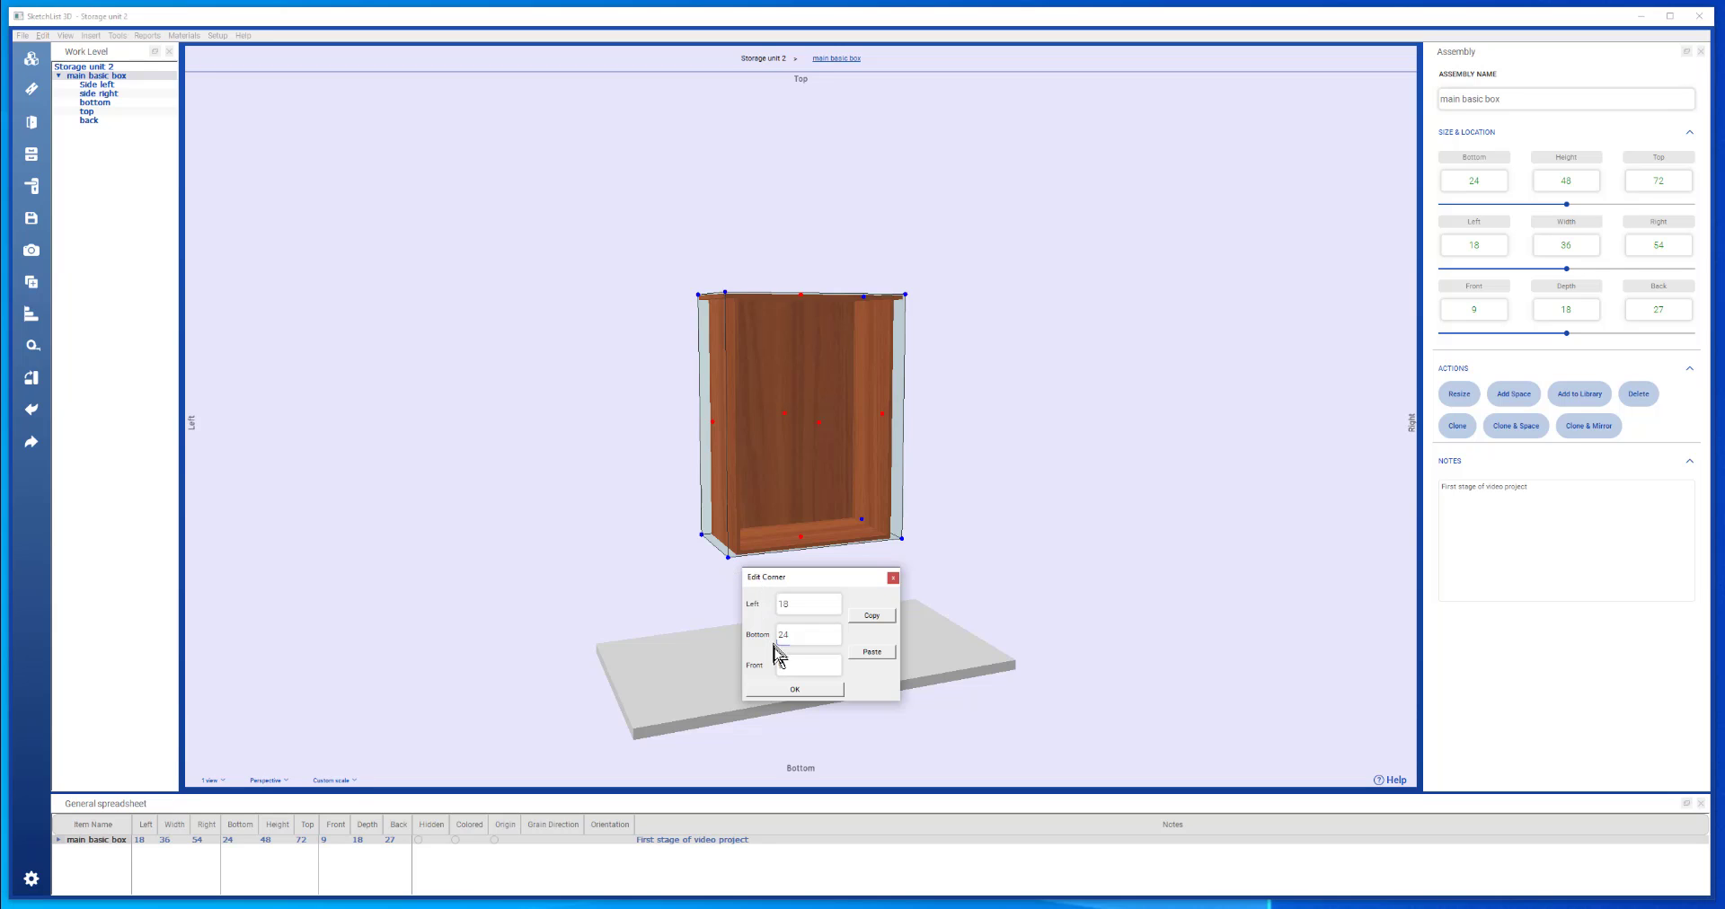
double_click(811, 635)
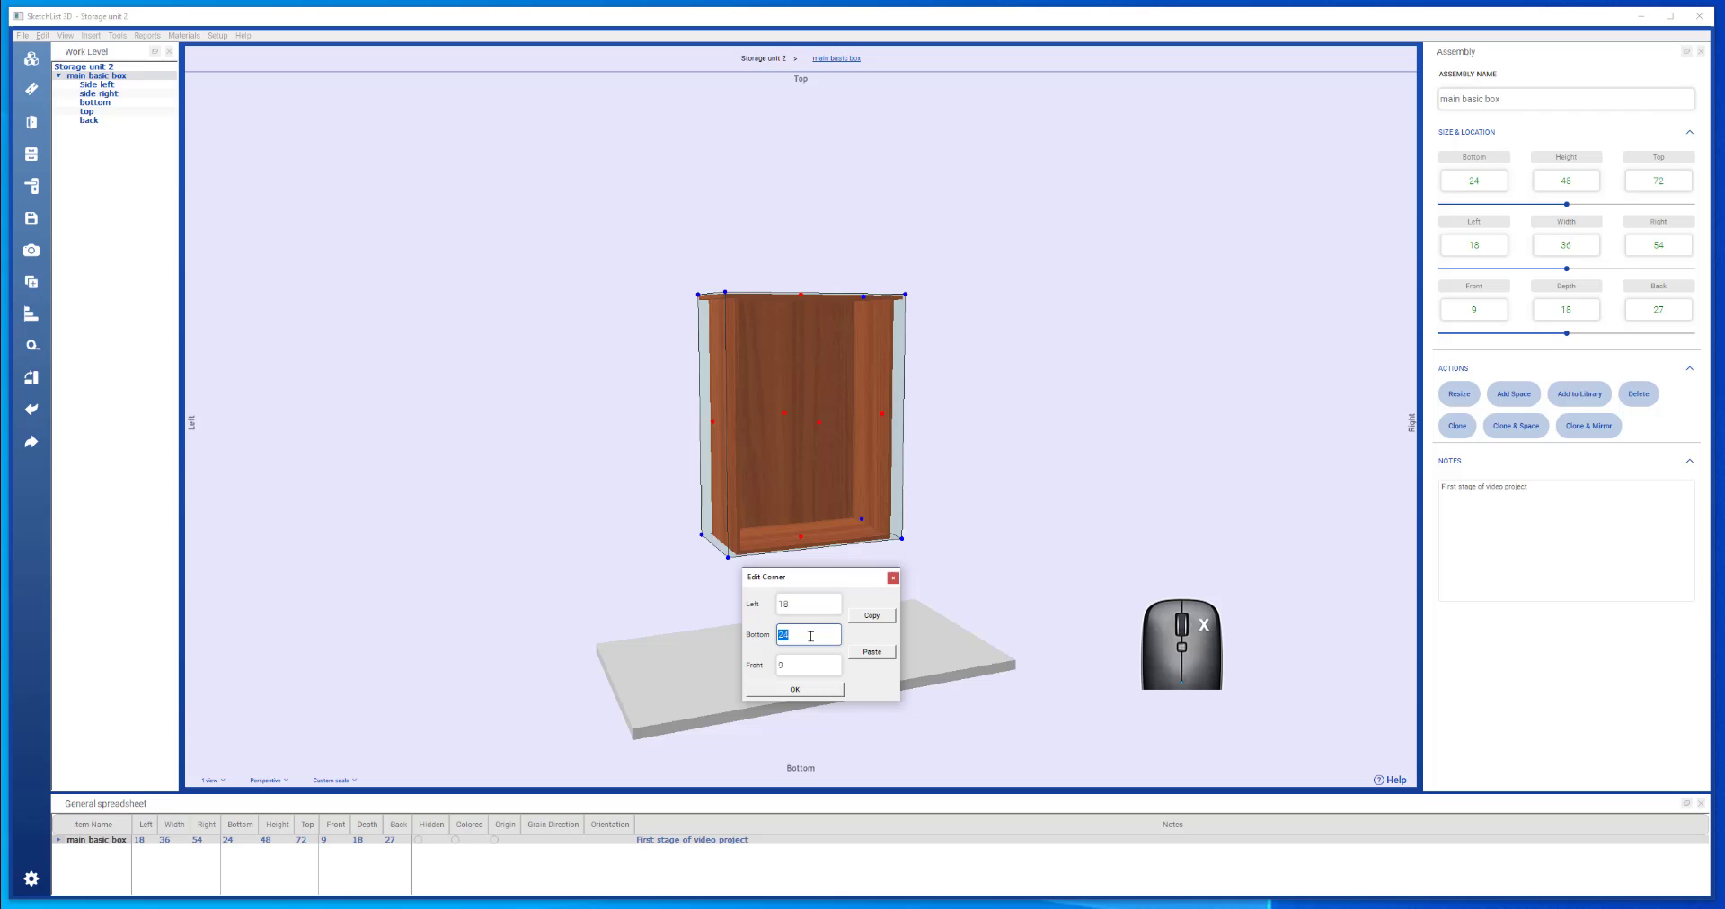
type("0")
double_click(799, 605)
type("0")
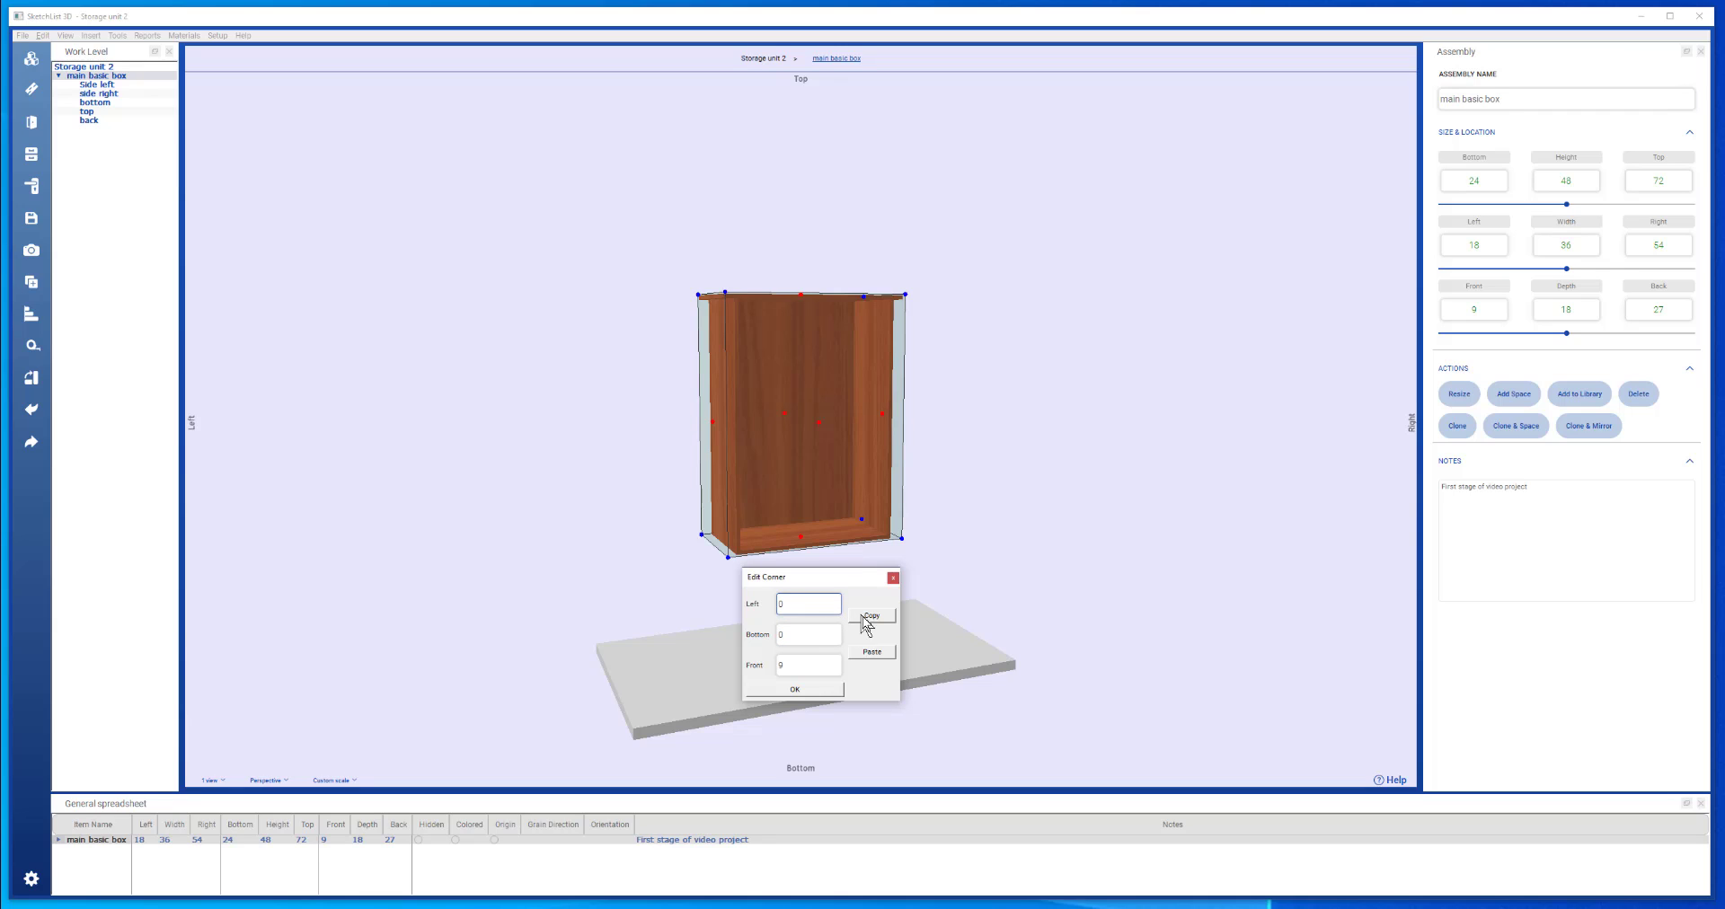
left_click(821, 689)
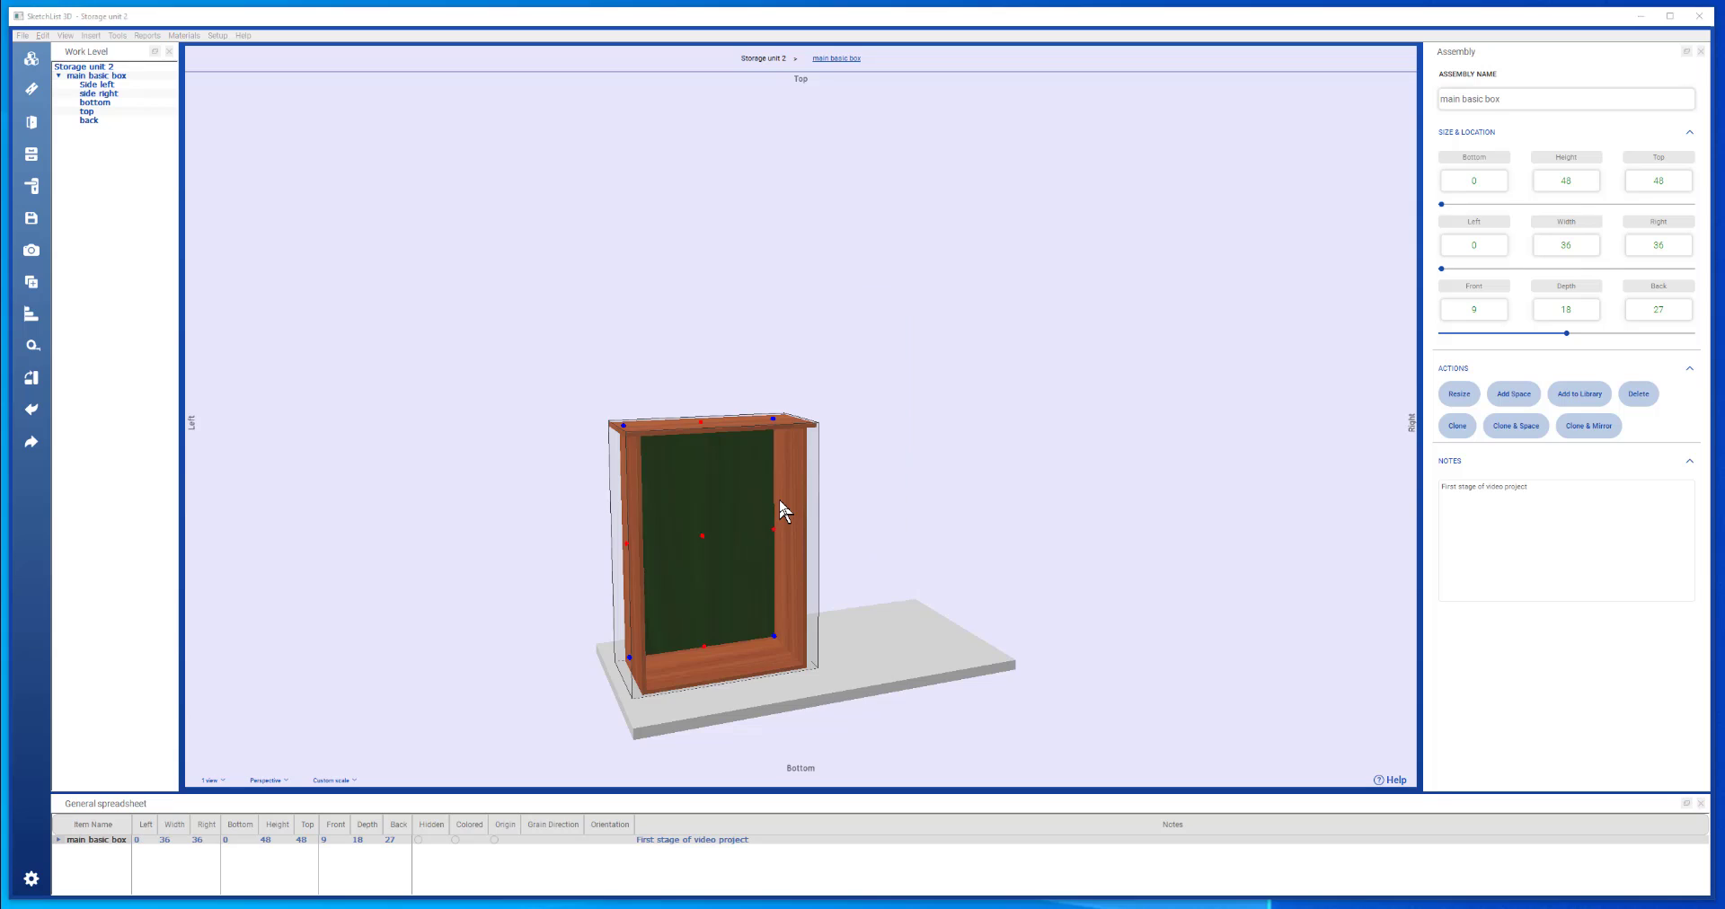
Resize the main basic box from its top face to a height of 72
left_click(699, 423)
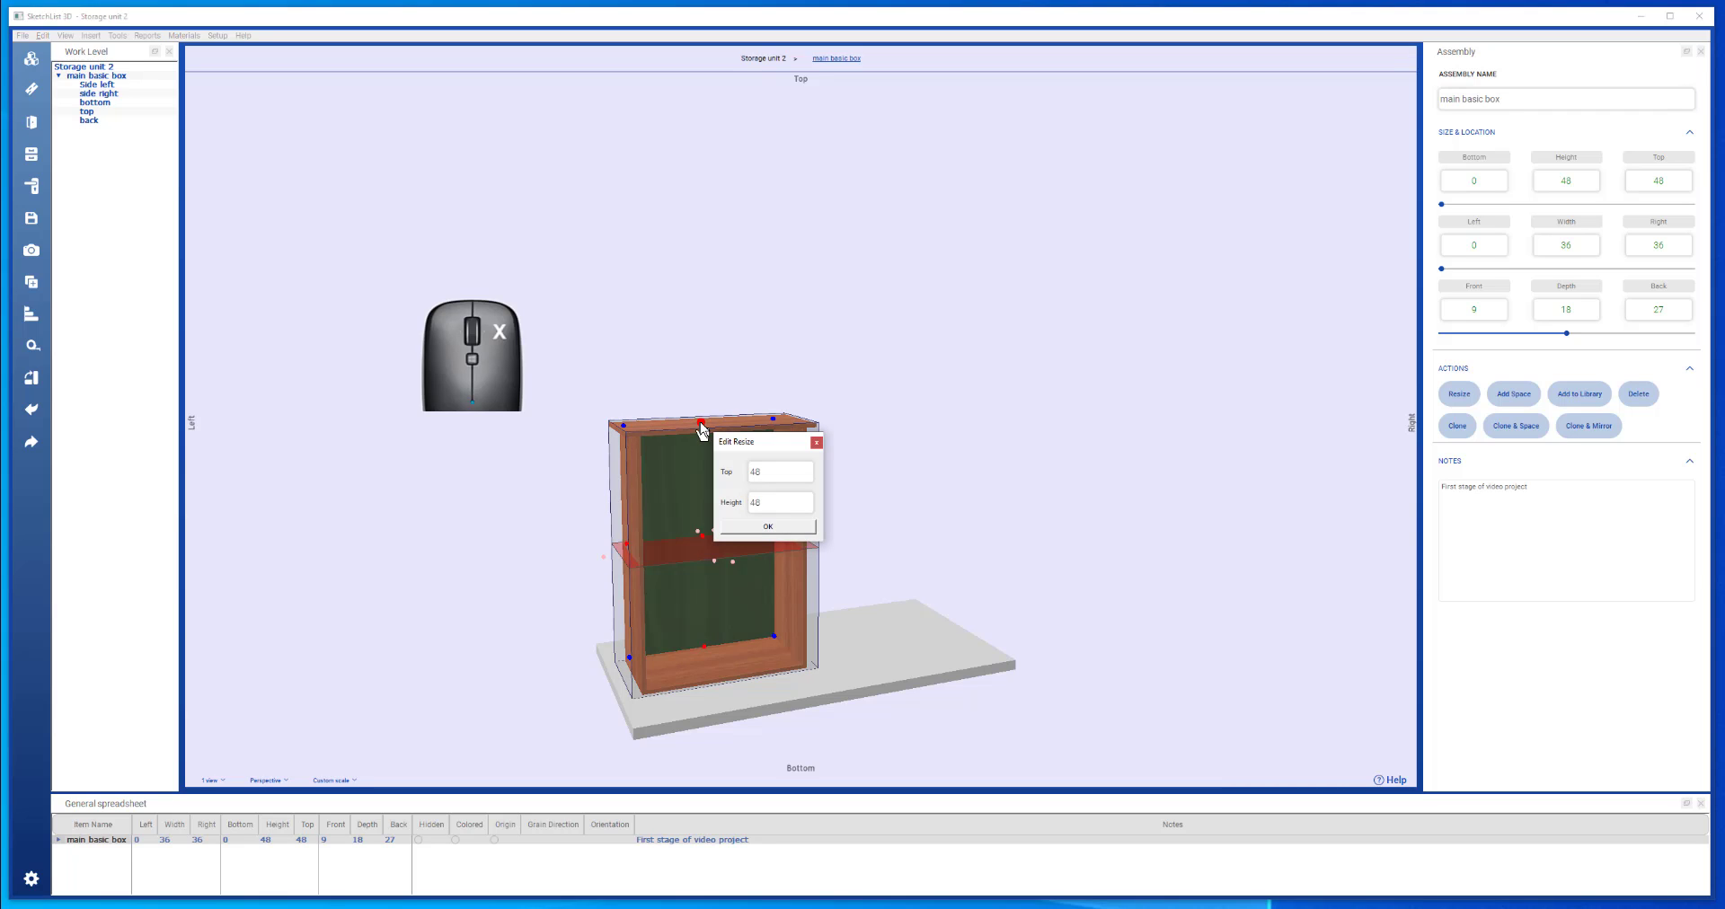
double_click(774, 503)
type("72")
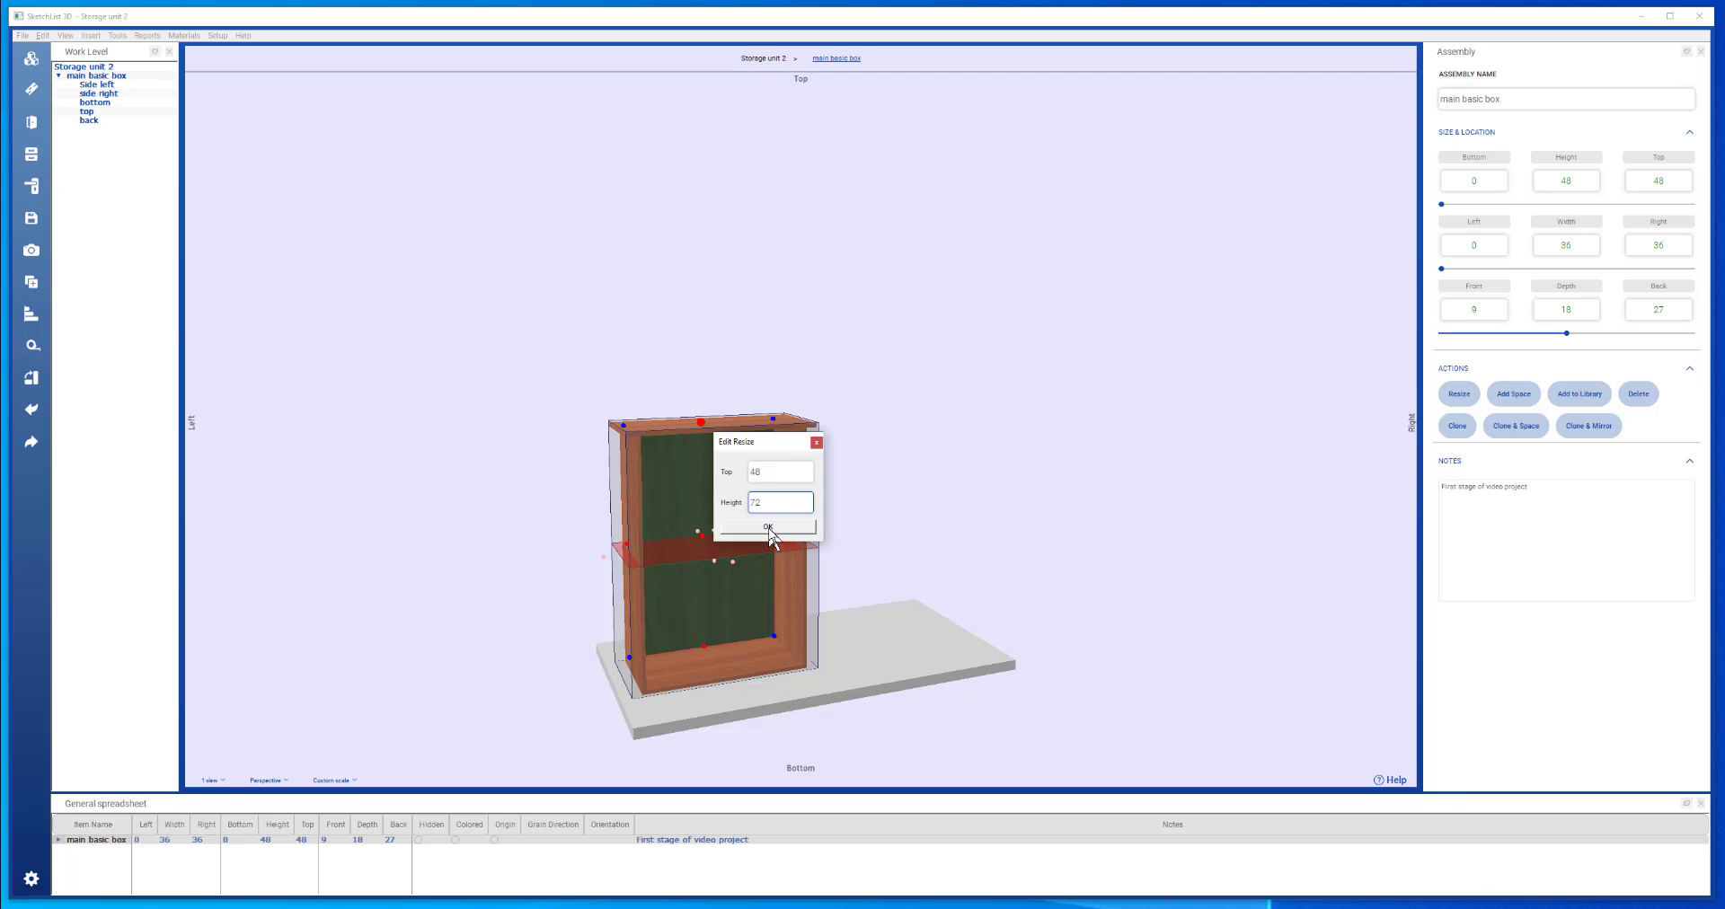
left_click(768, 529)
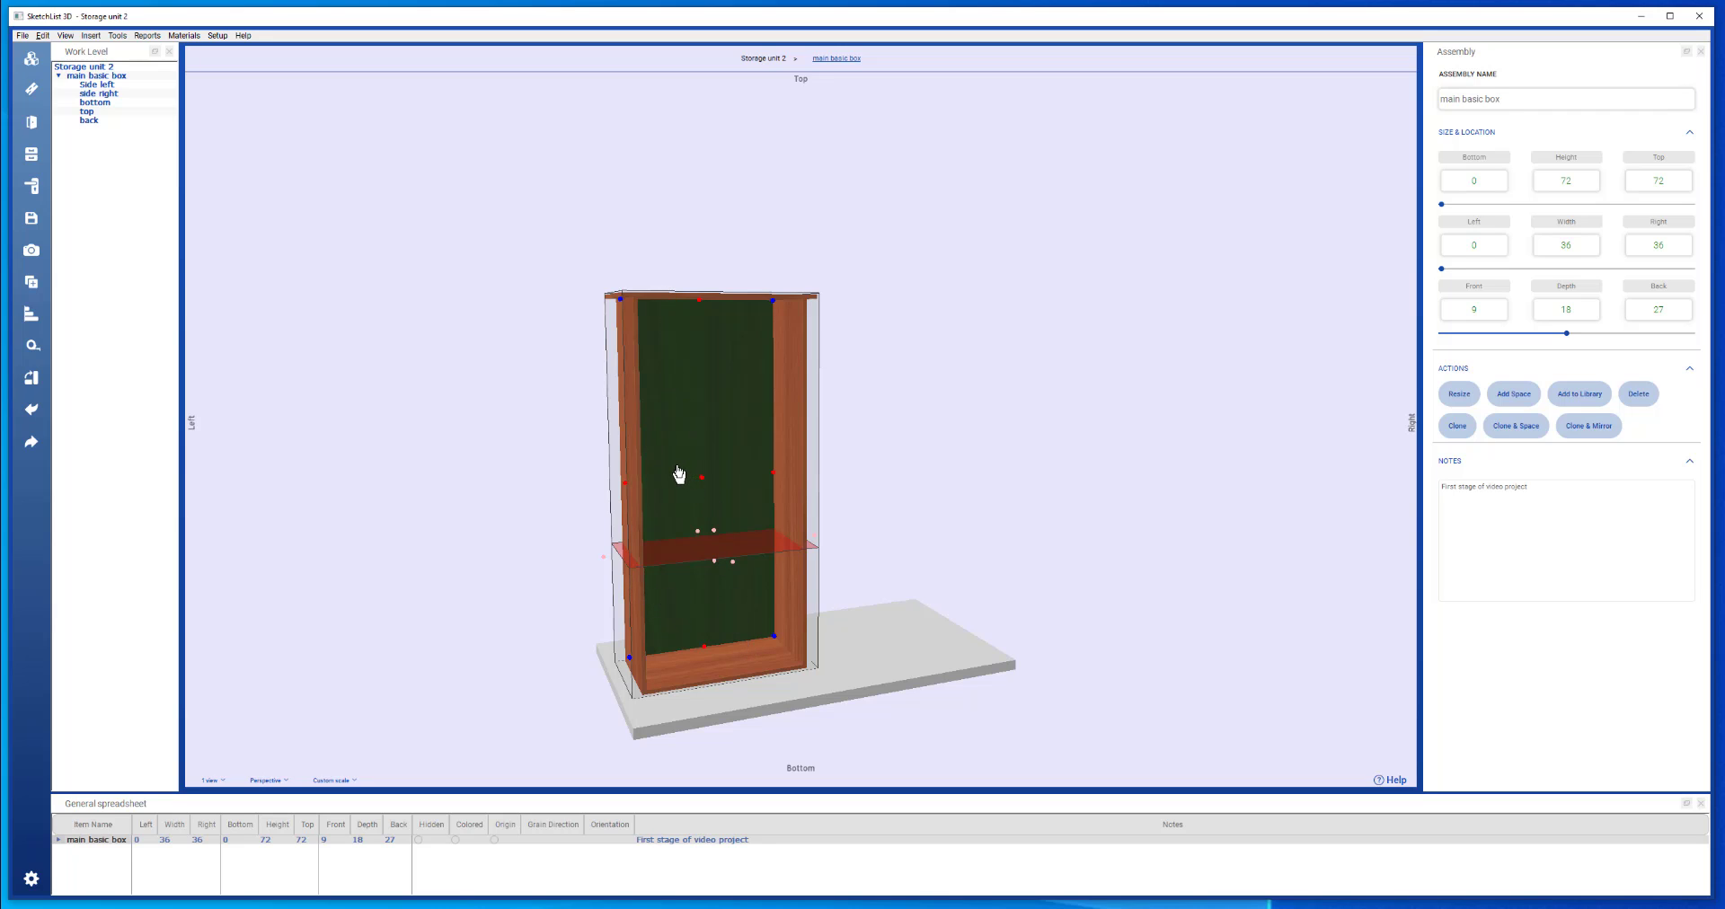
Open the main basic box for board-level editing and clone its bottom board
left_click(823, 666)
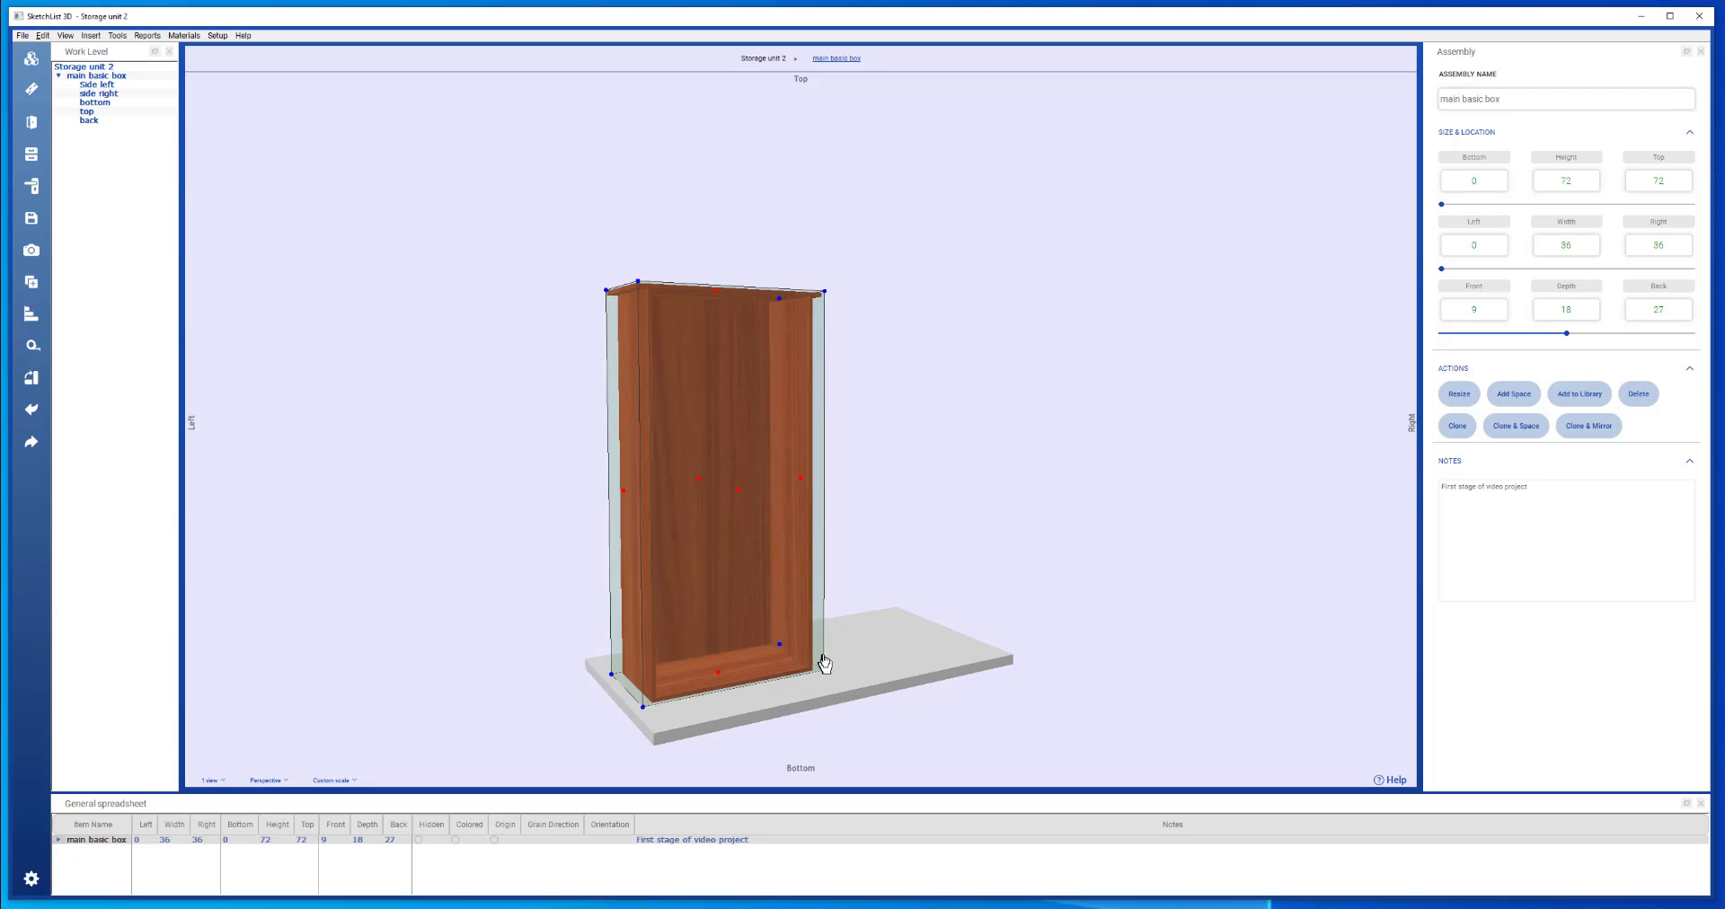
right_click_drag(825, 666, 808, 668)
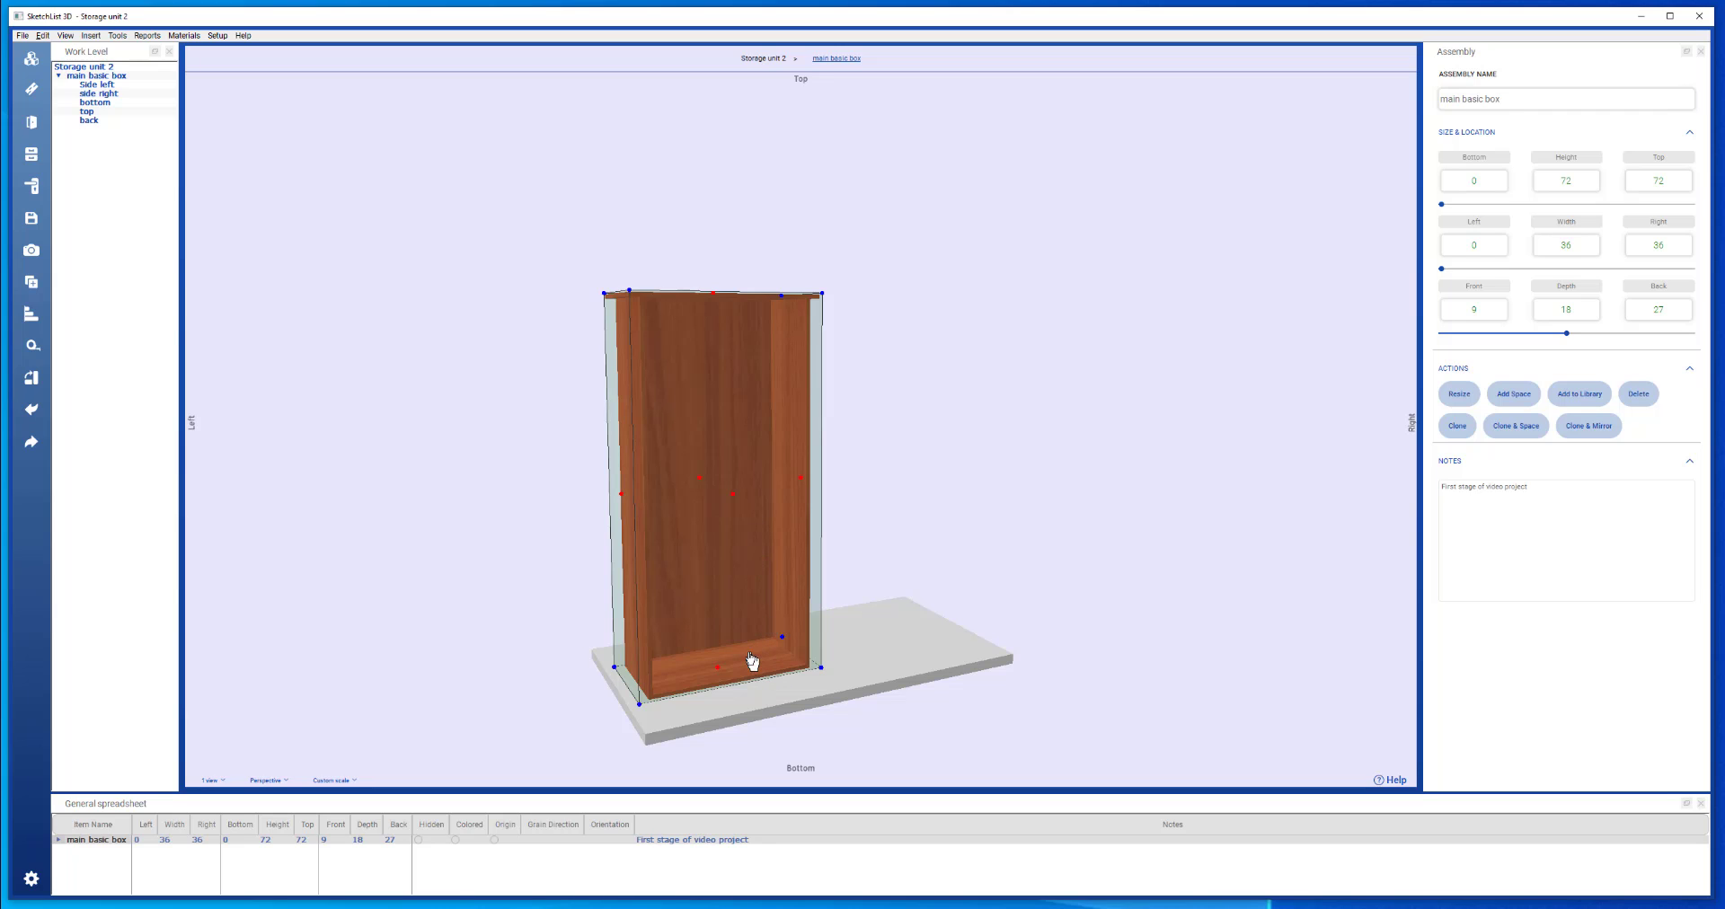
left_click(99, 76)
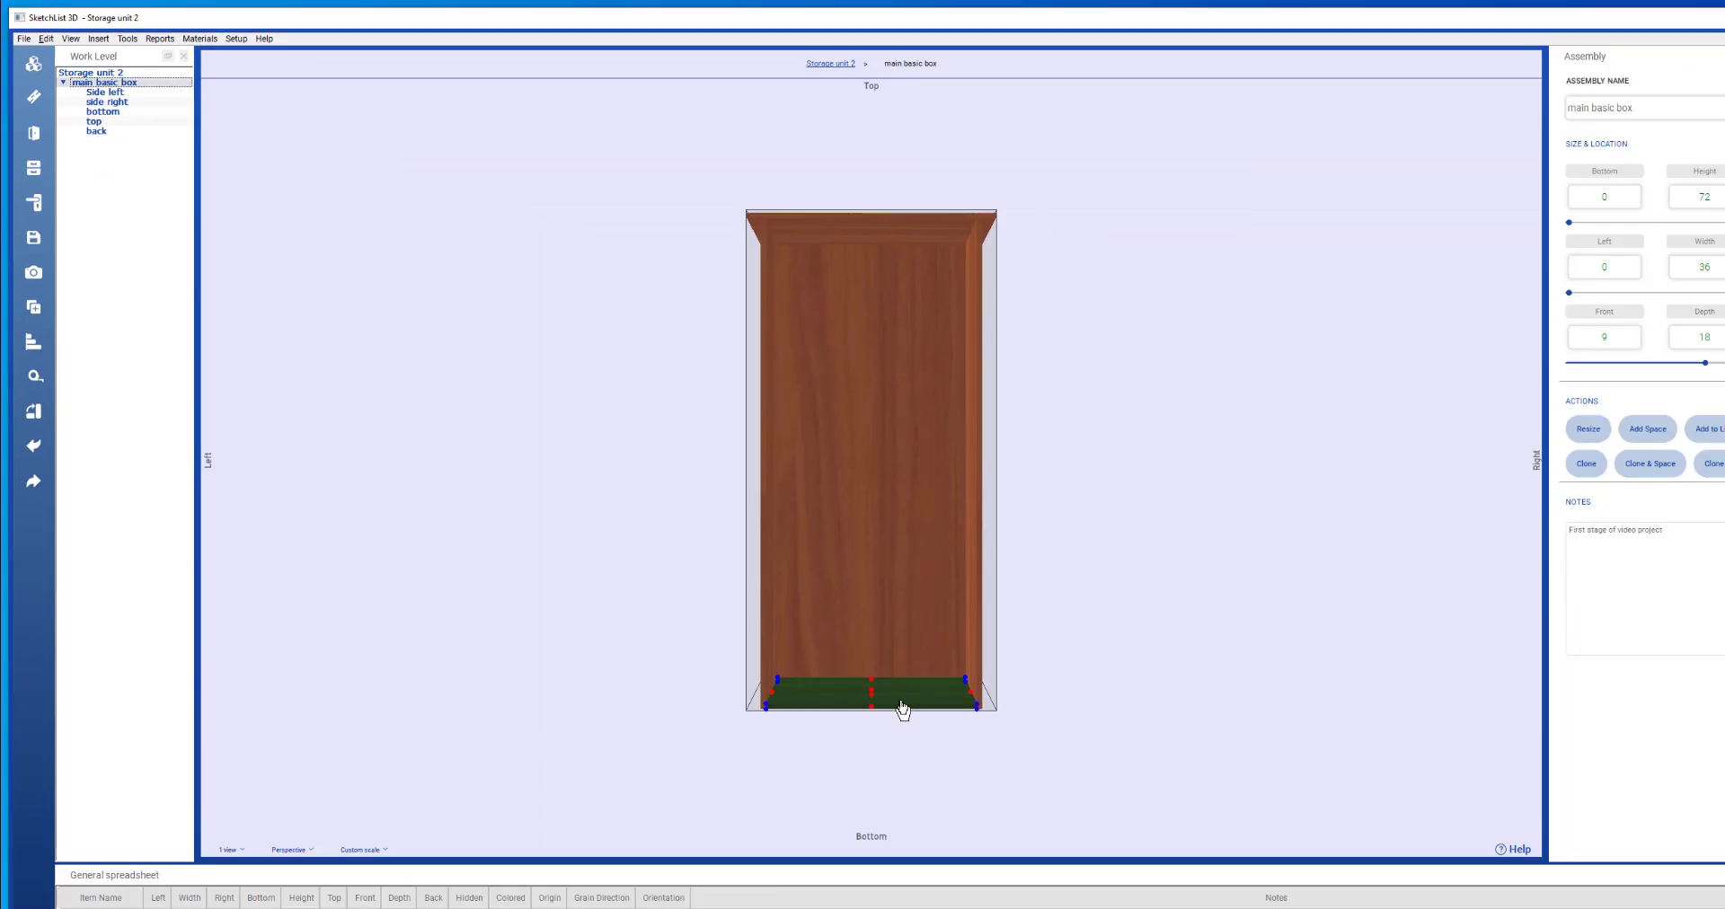
left_click(880, 655)
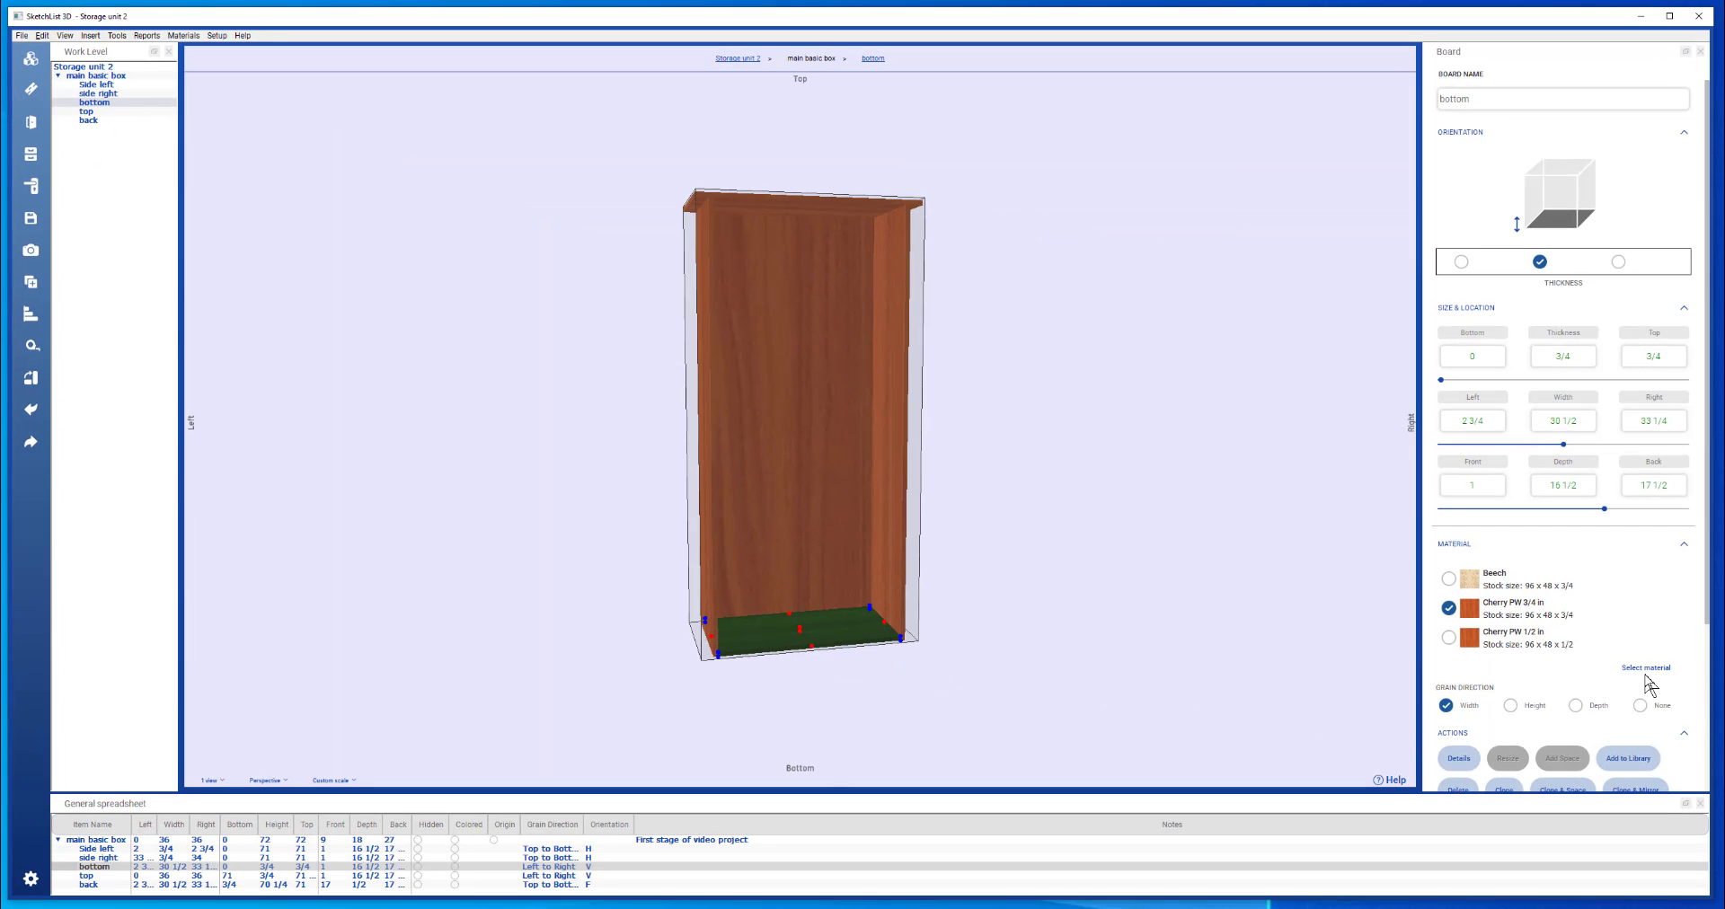
scroll(1646, 680, "down", 2)
left_click(1502, 638)
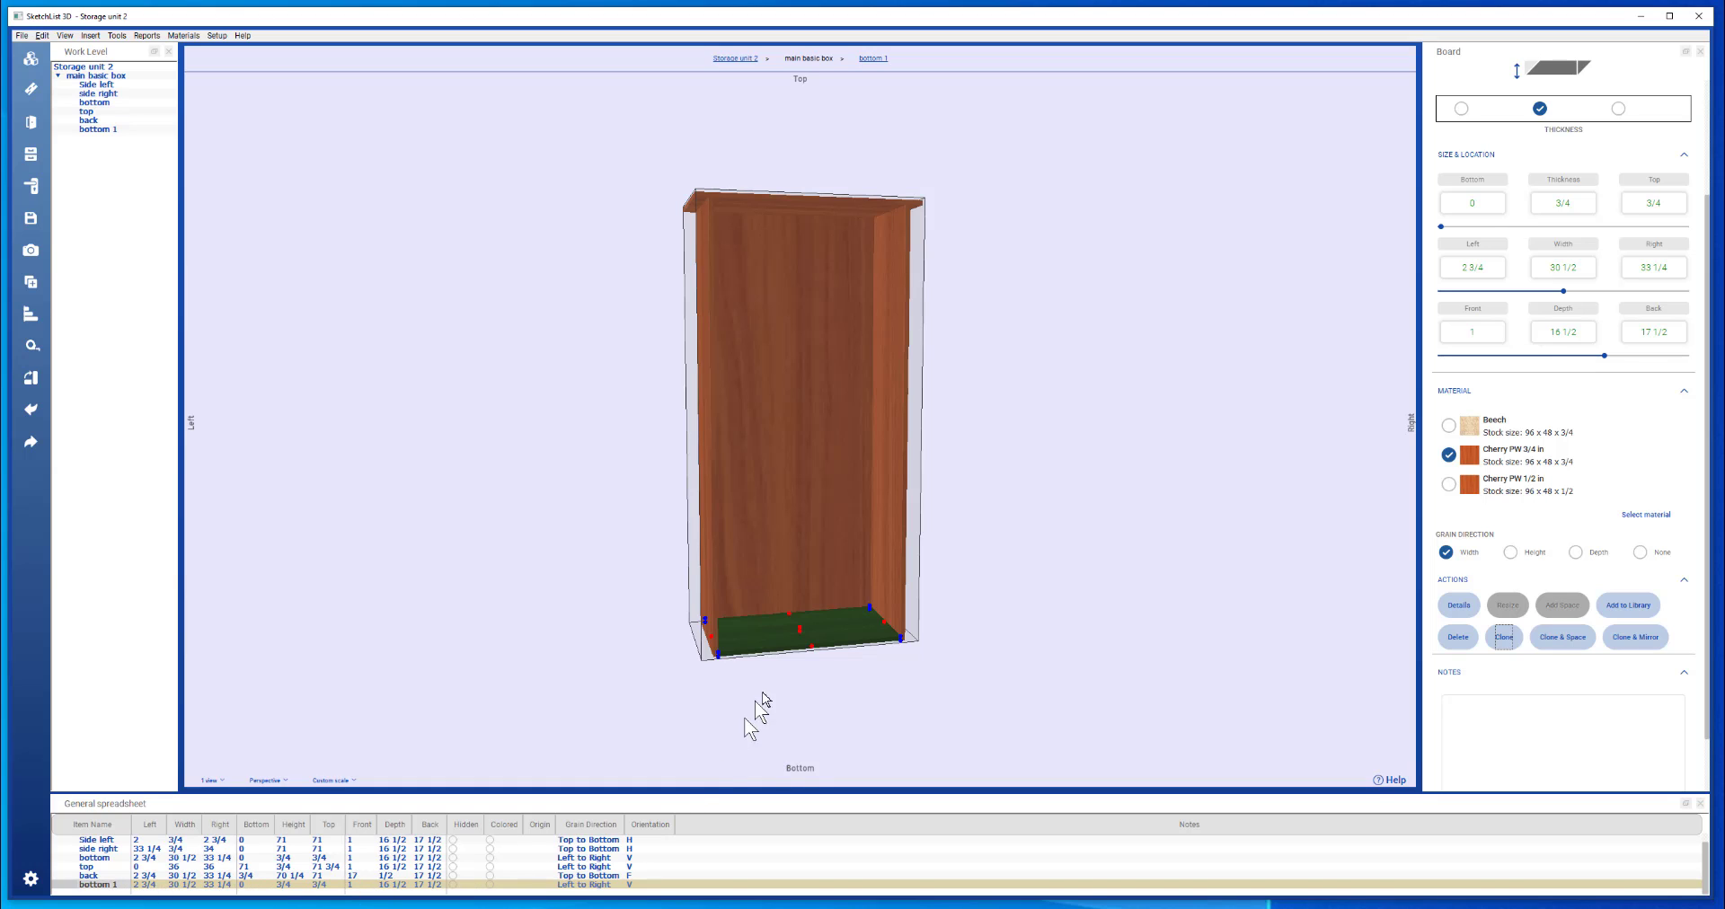
Raise the cloned bottom board by setting its corner's bottom position to 10
scroll(791, 620, "up", 3)
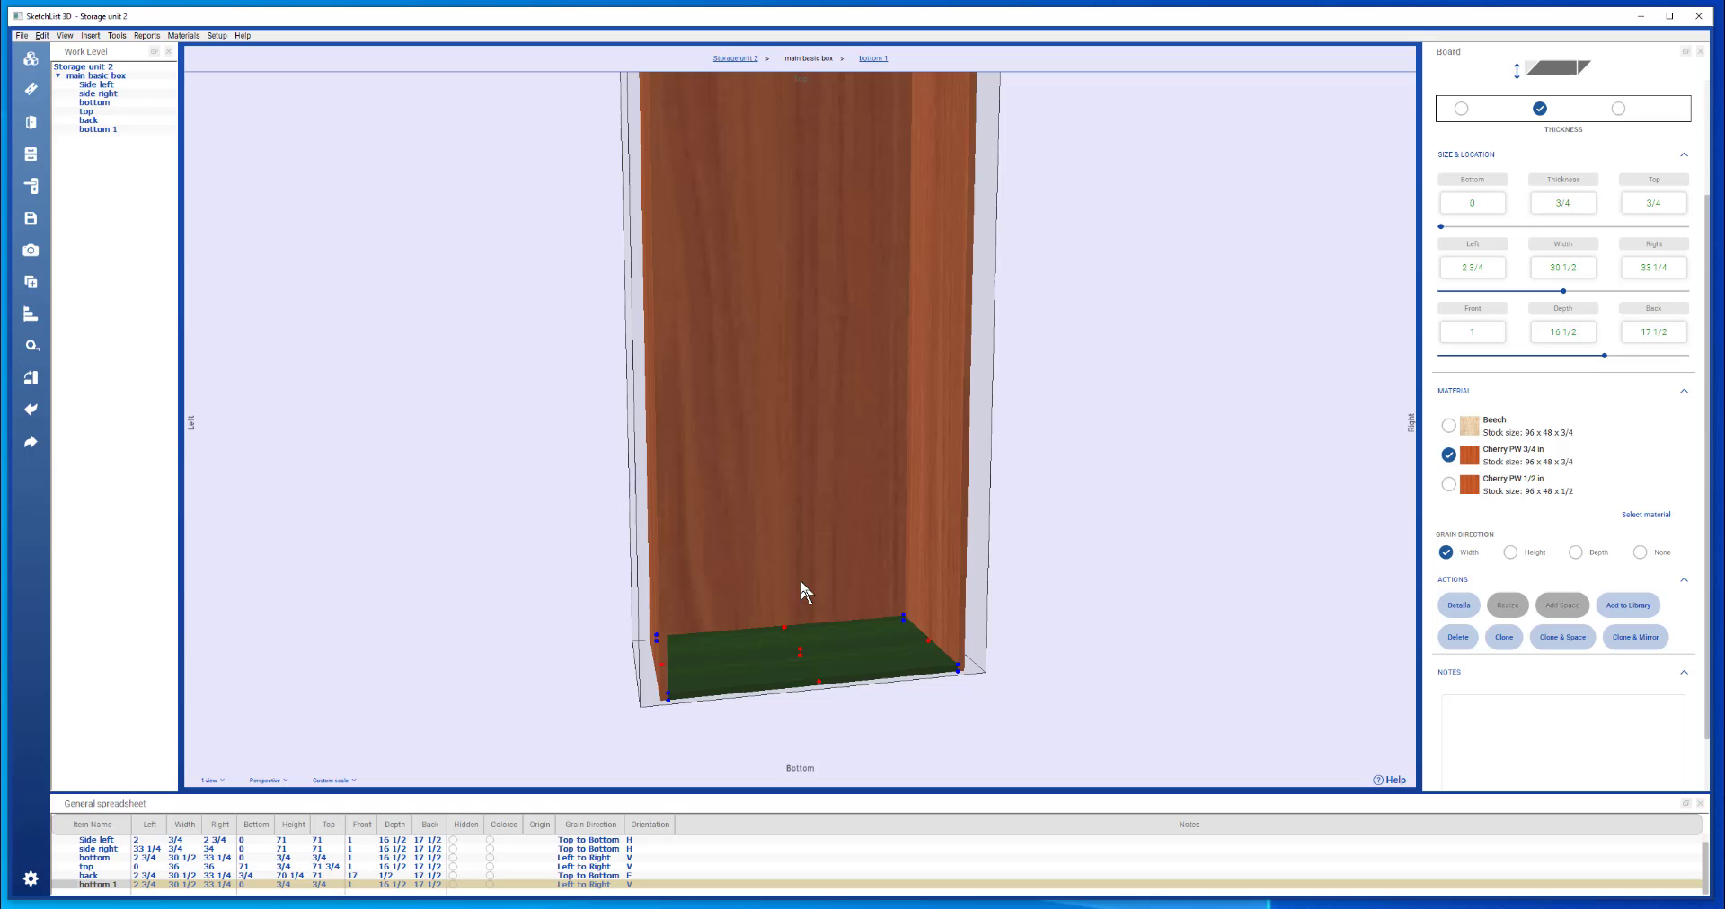
left_click(670, 701)
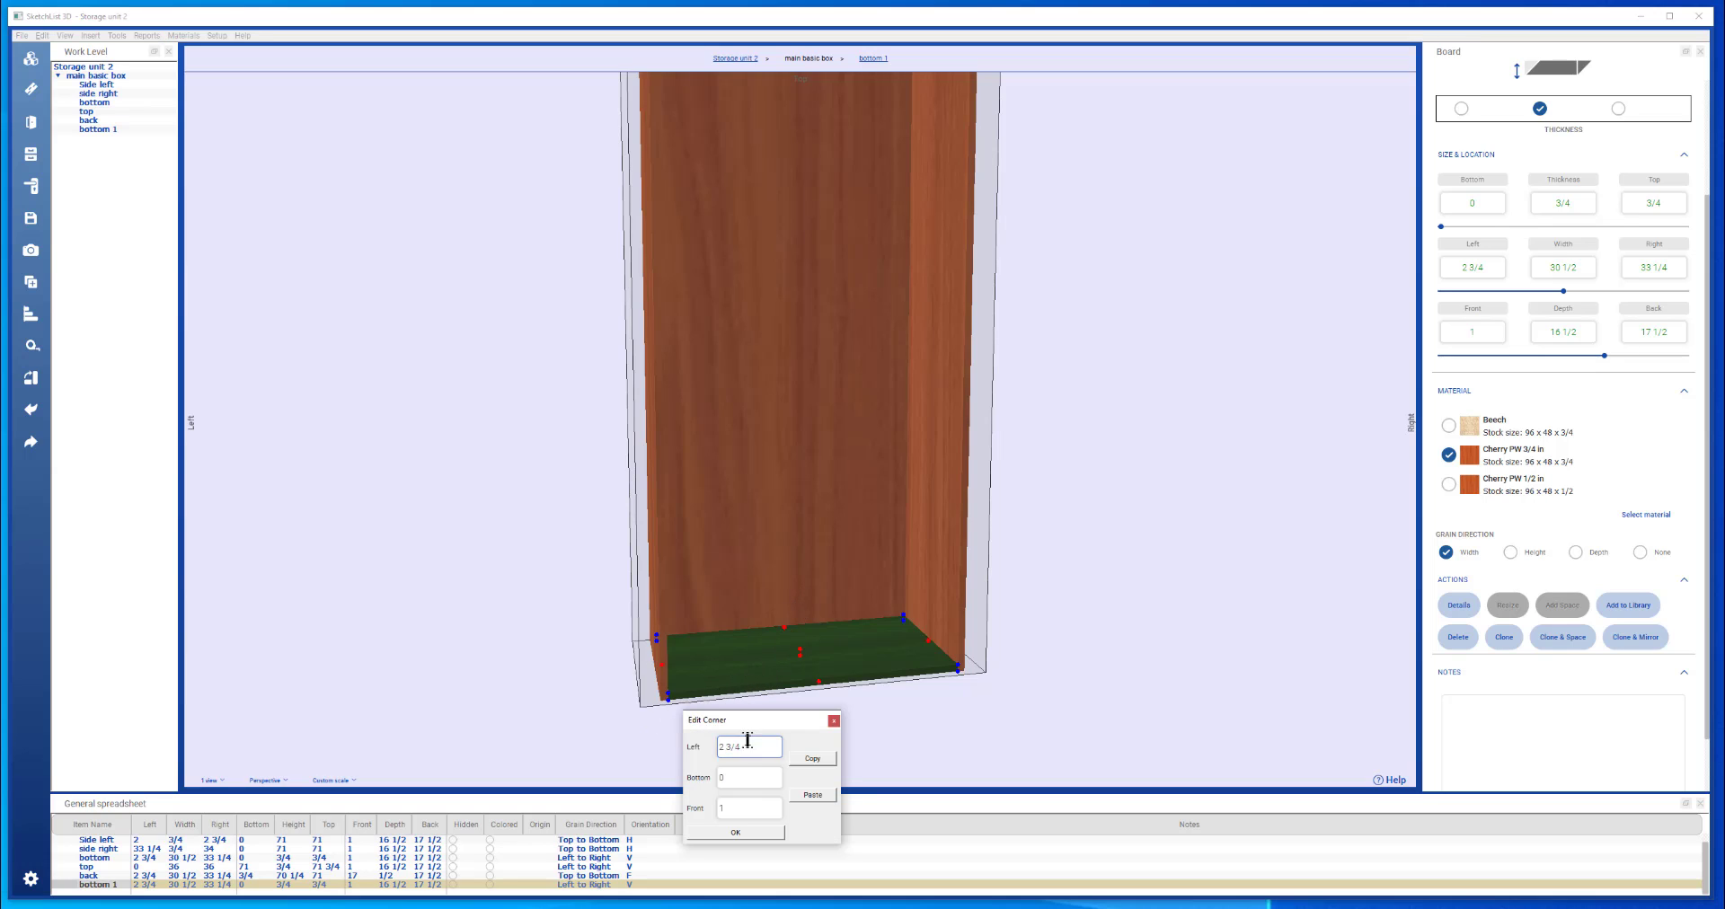
left_click(751, 778)
left_click(735, 832)
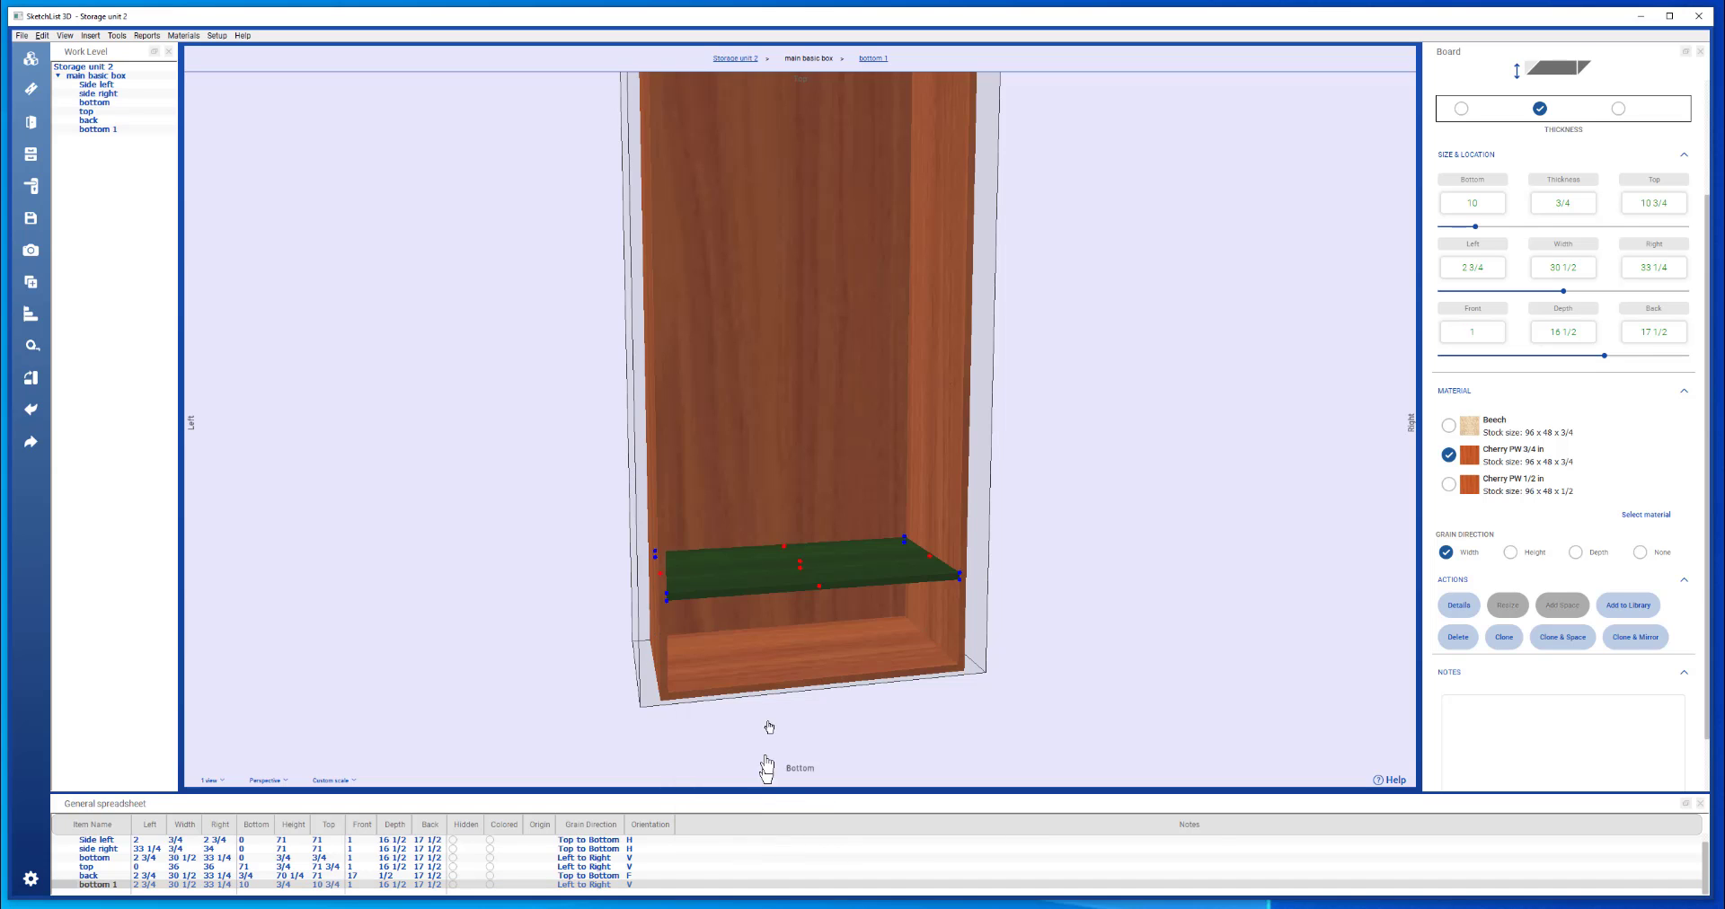
Clone and space the raised shelf upward from the bottom, making 2 clones with a fixed spacing of 15
left_click(818, 685)
left_click_drag(817, 686, 809, 686)
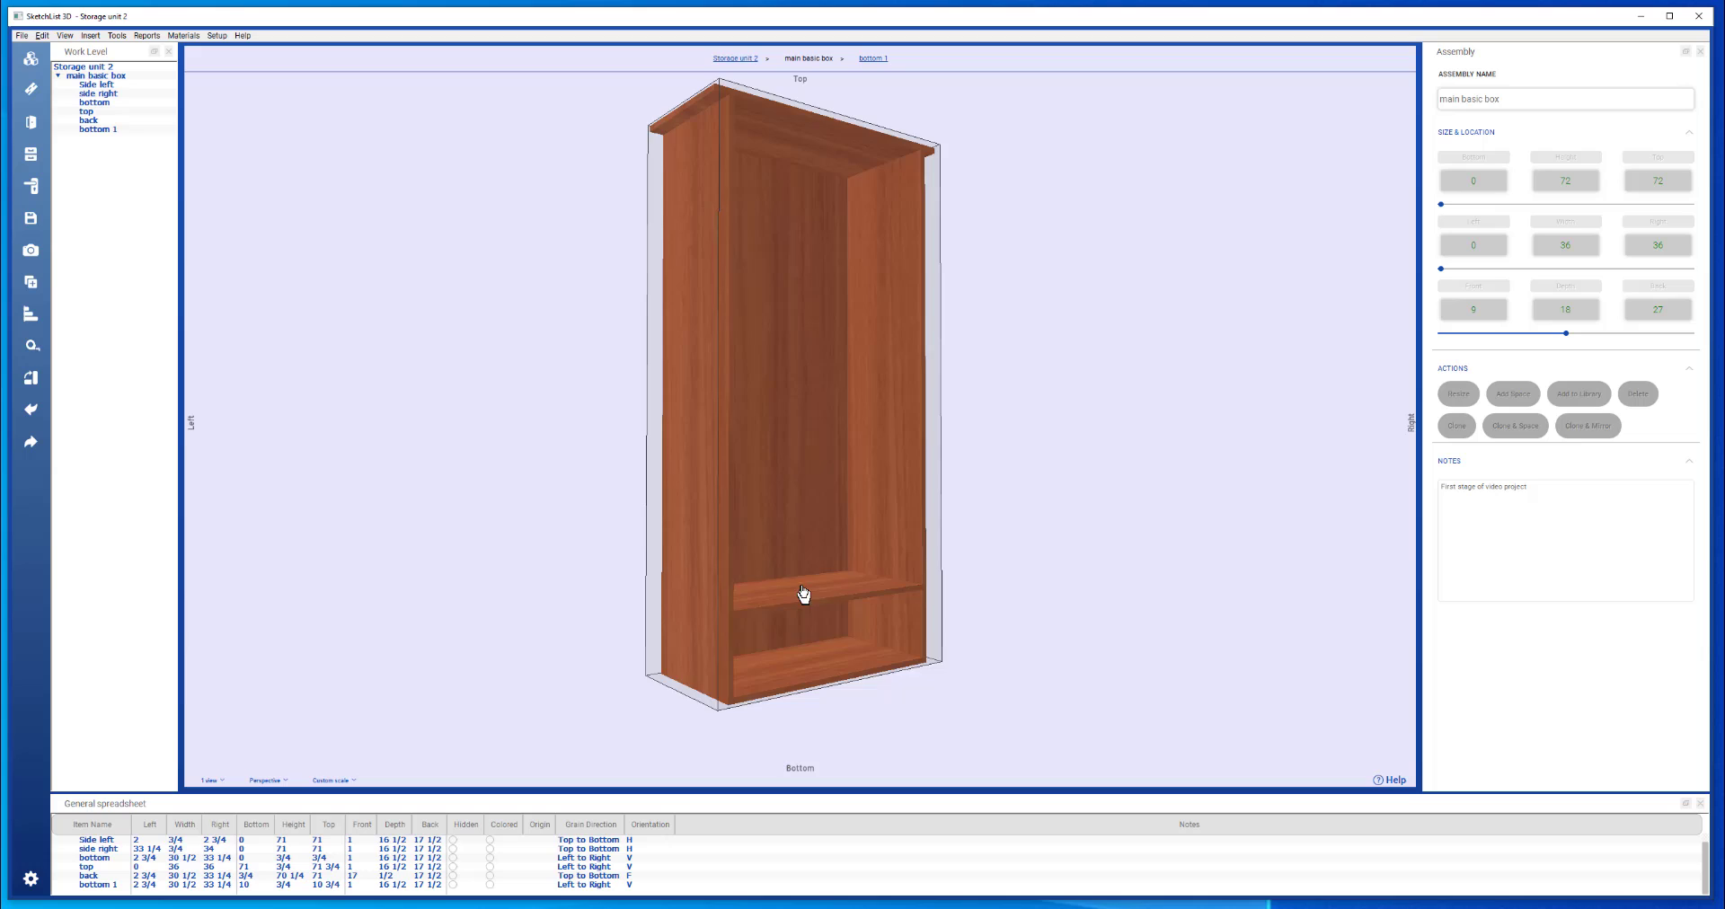
left_click_drag(801, 597, 747, 617)
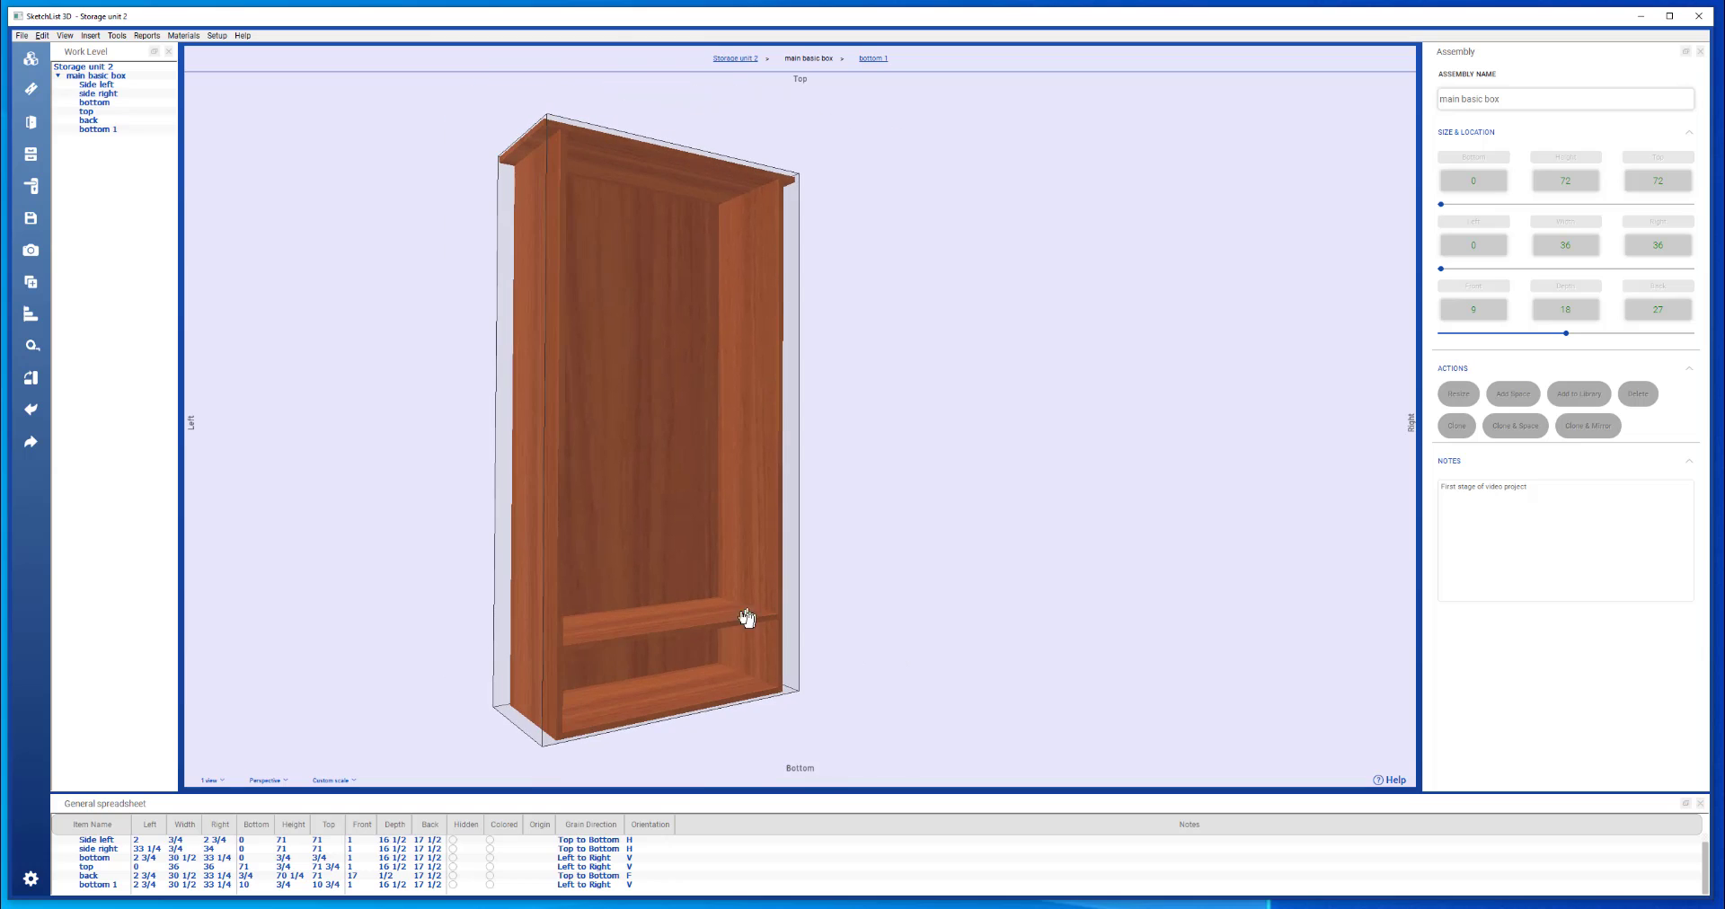
left_click(691, 638)
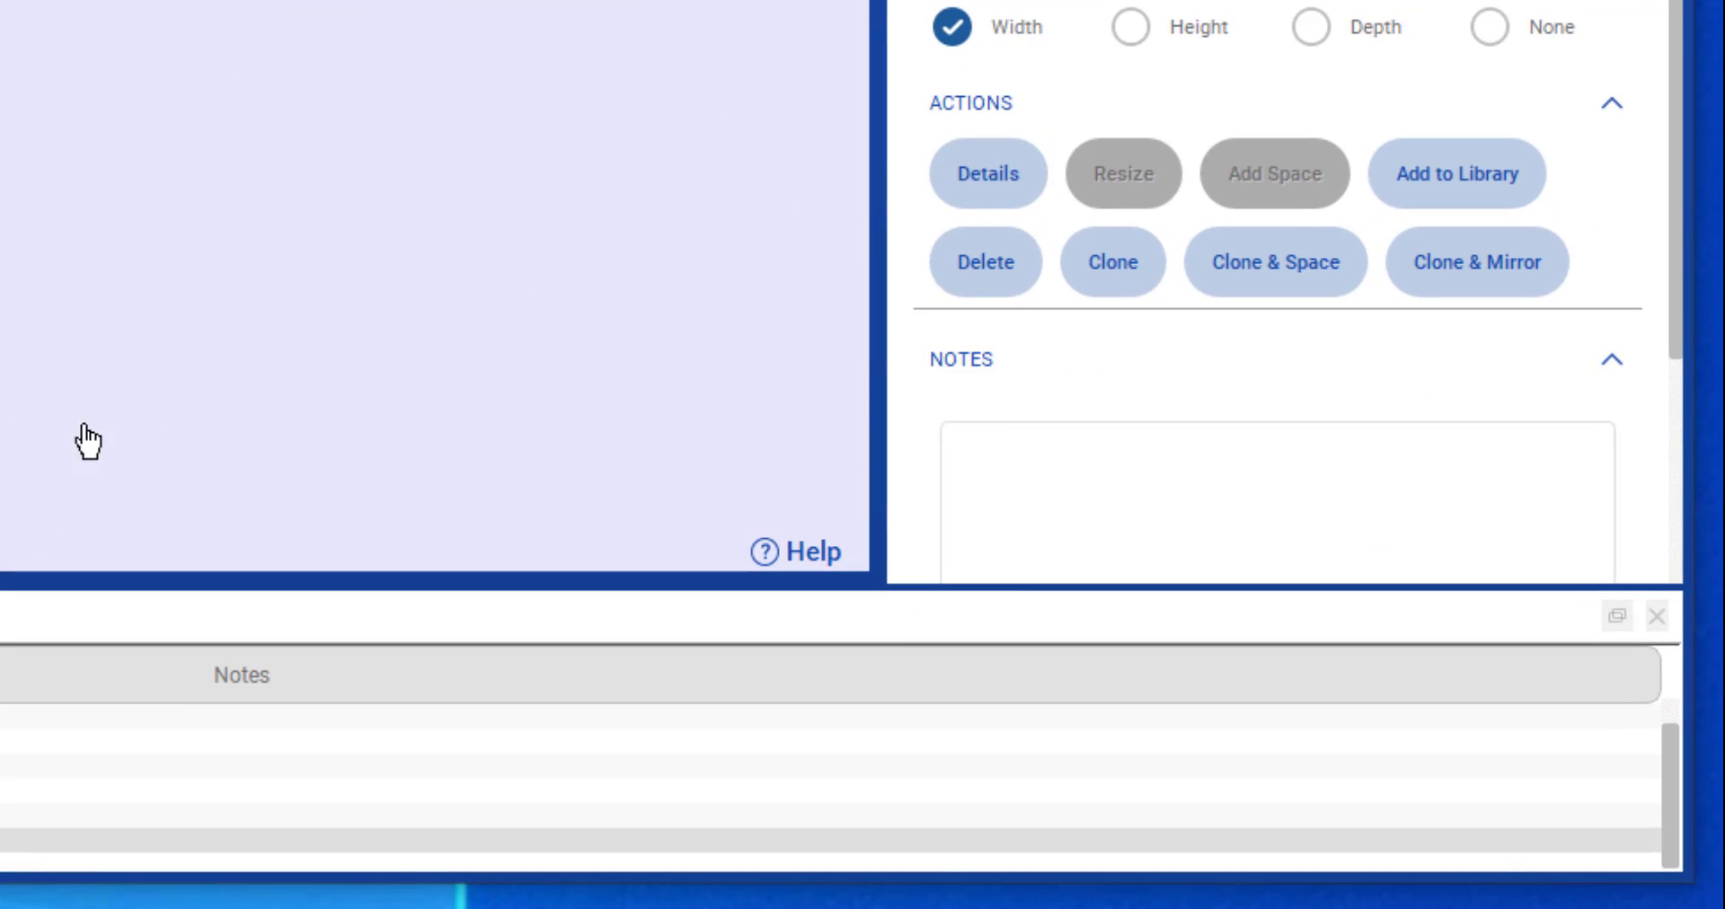
left_click(1250, 259)
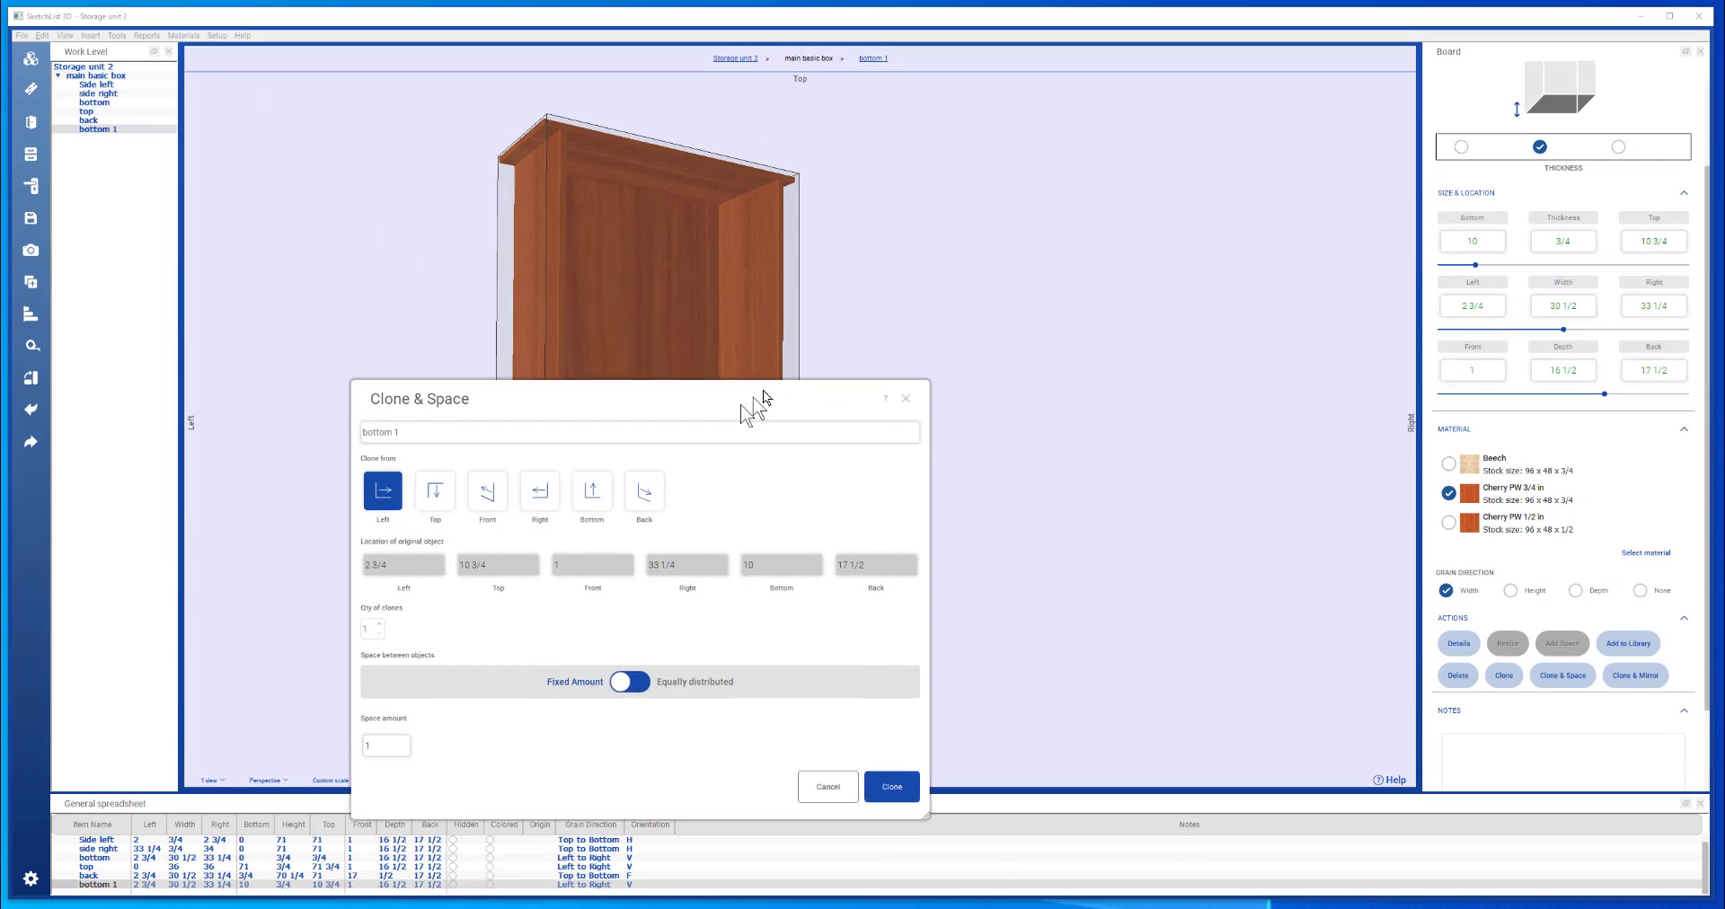
mouse_move(763, 398)
left_mouse_down()
mouse_move(917, 281)
mouse_move(961, 270)
left_mouse_up()
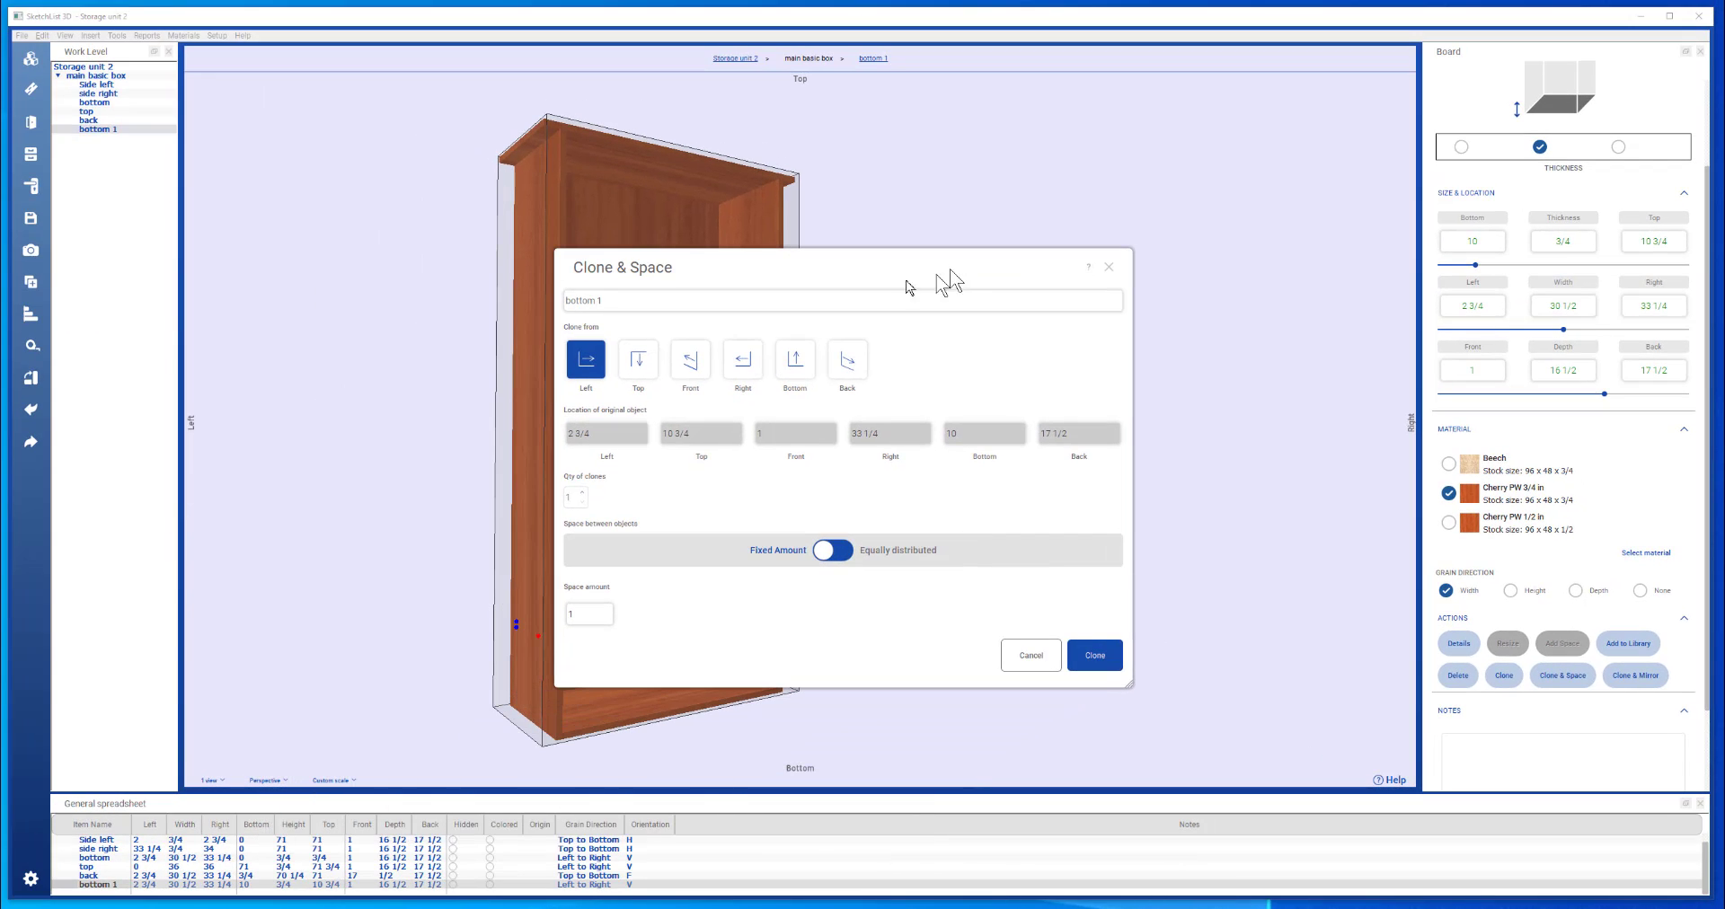
left_click(790, 366)
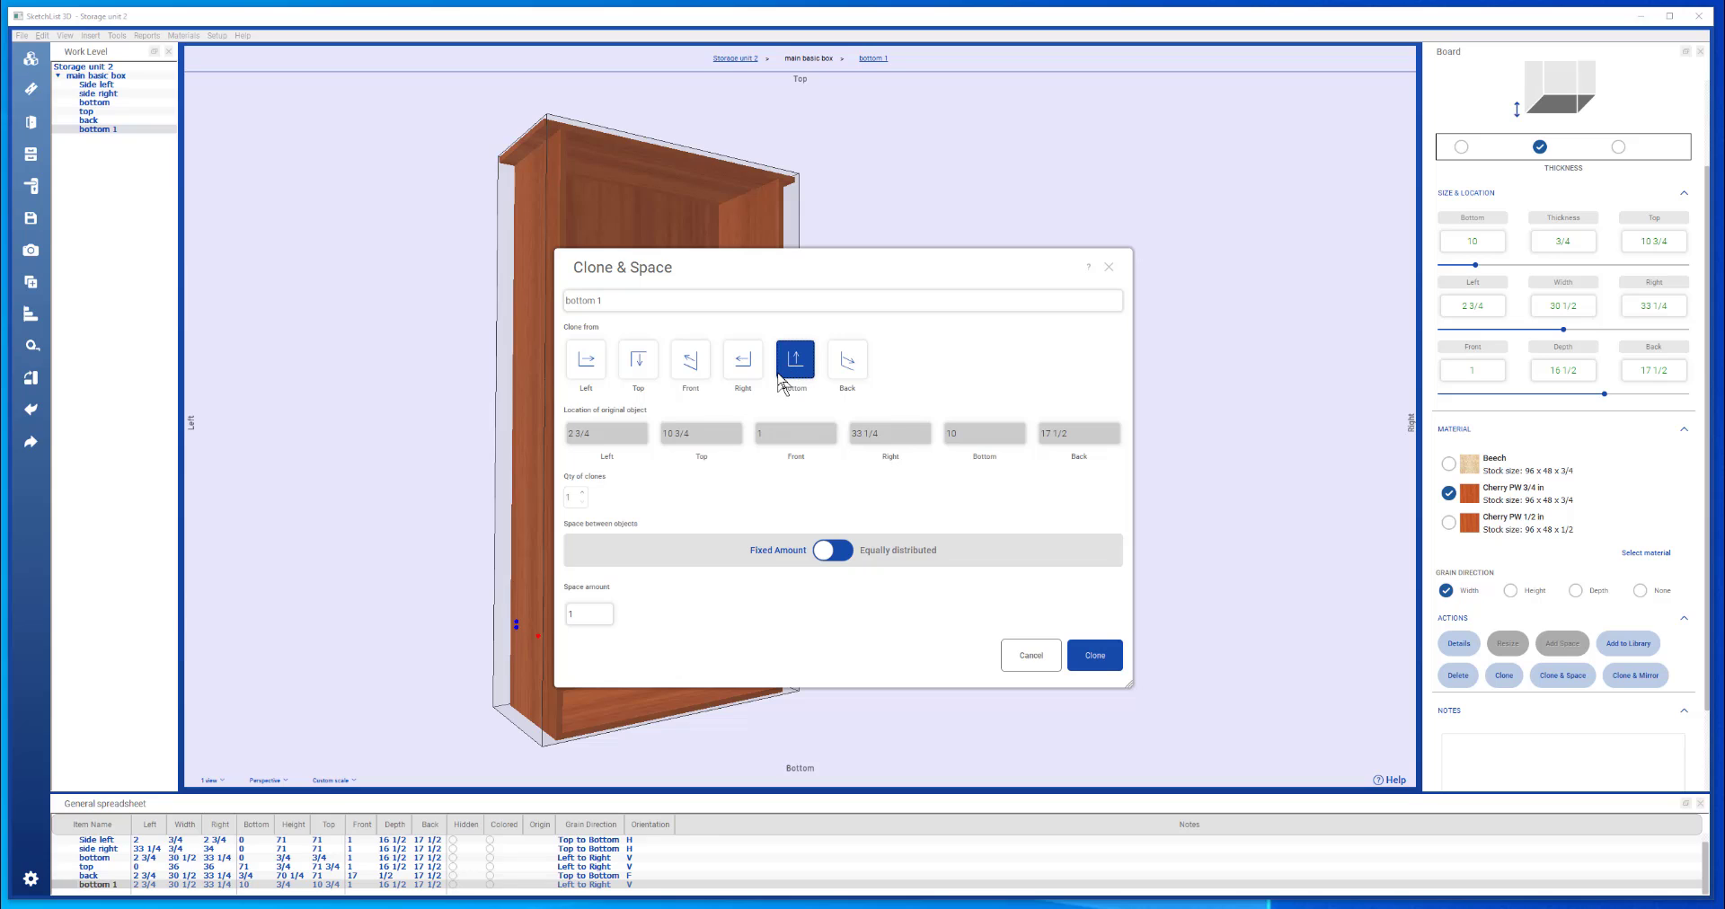
left_click(582, 500)
left_click(599, 615)
type("15")
left_click(1094, 657)
Raise the uppermost cloned shelf by setting its corner's bottom position to 60
left_click(750, 649)
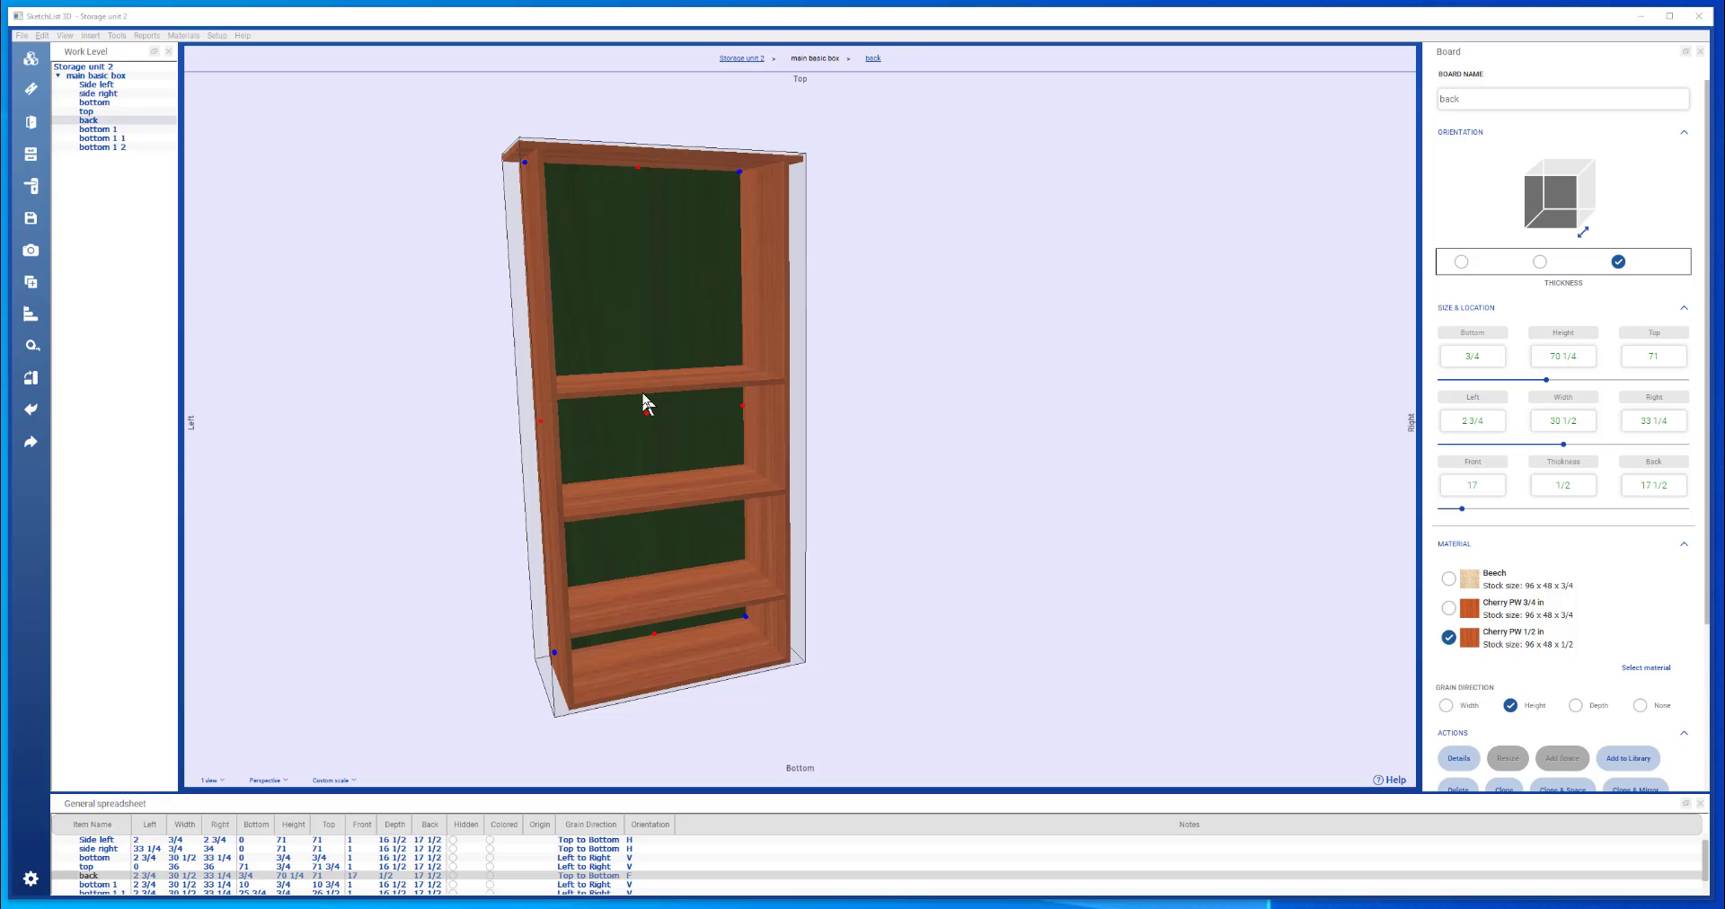
left_click(561, 455)
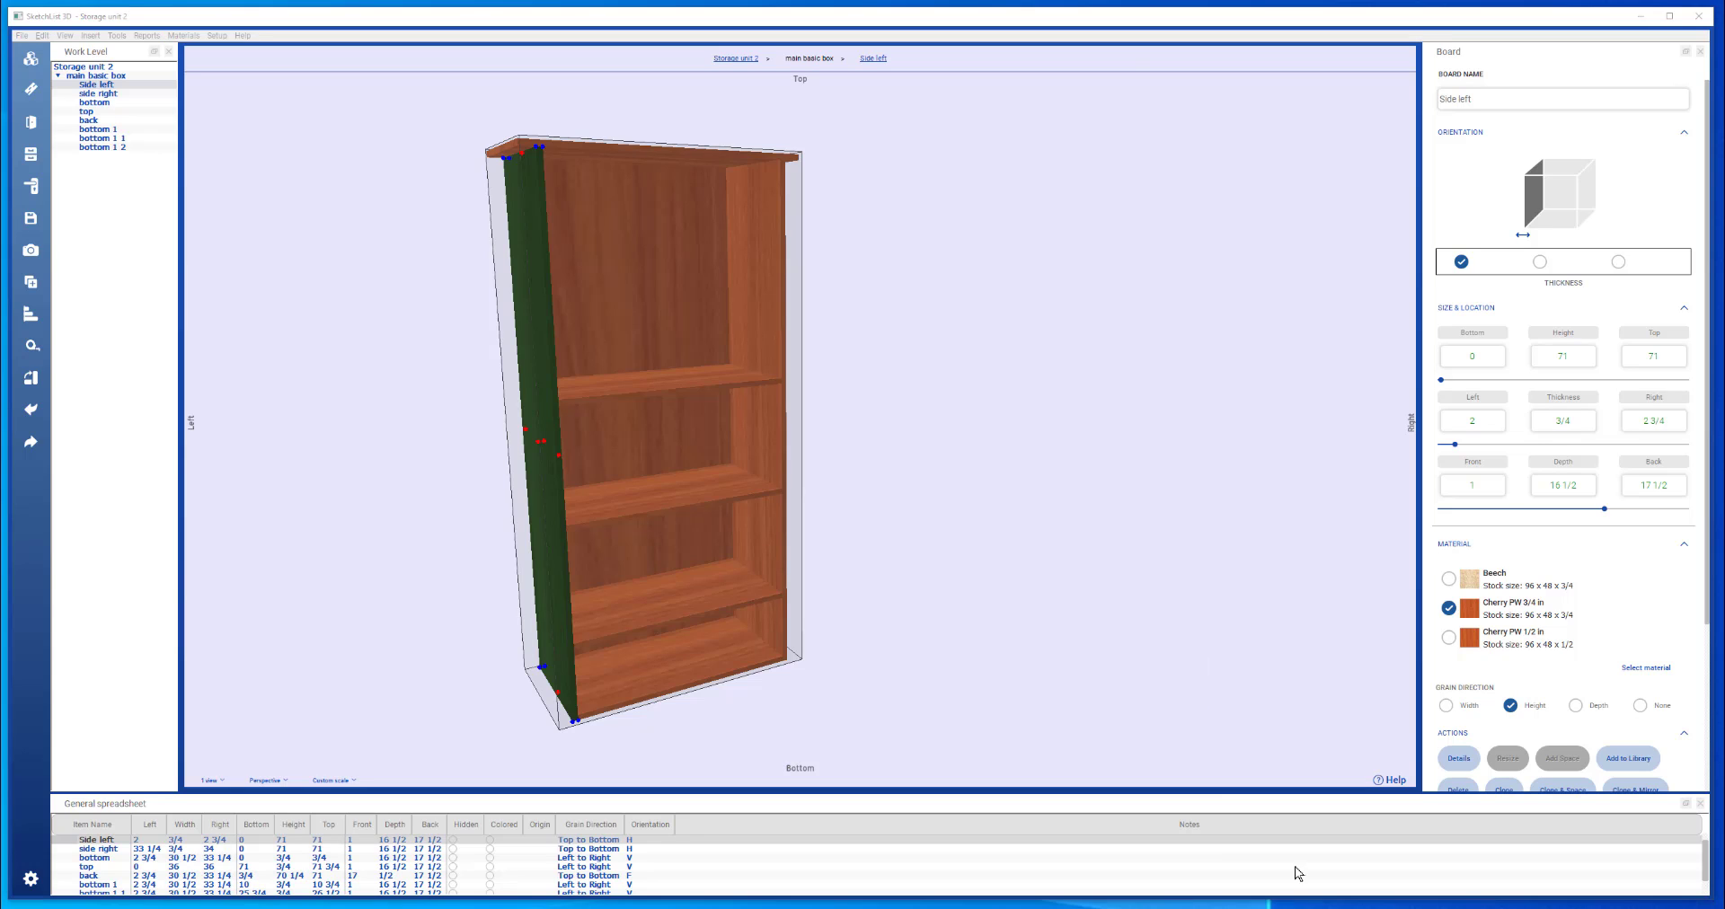
left_click(689, 504)
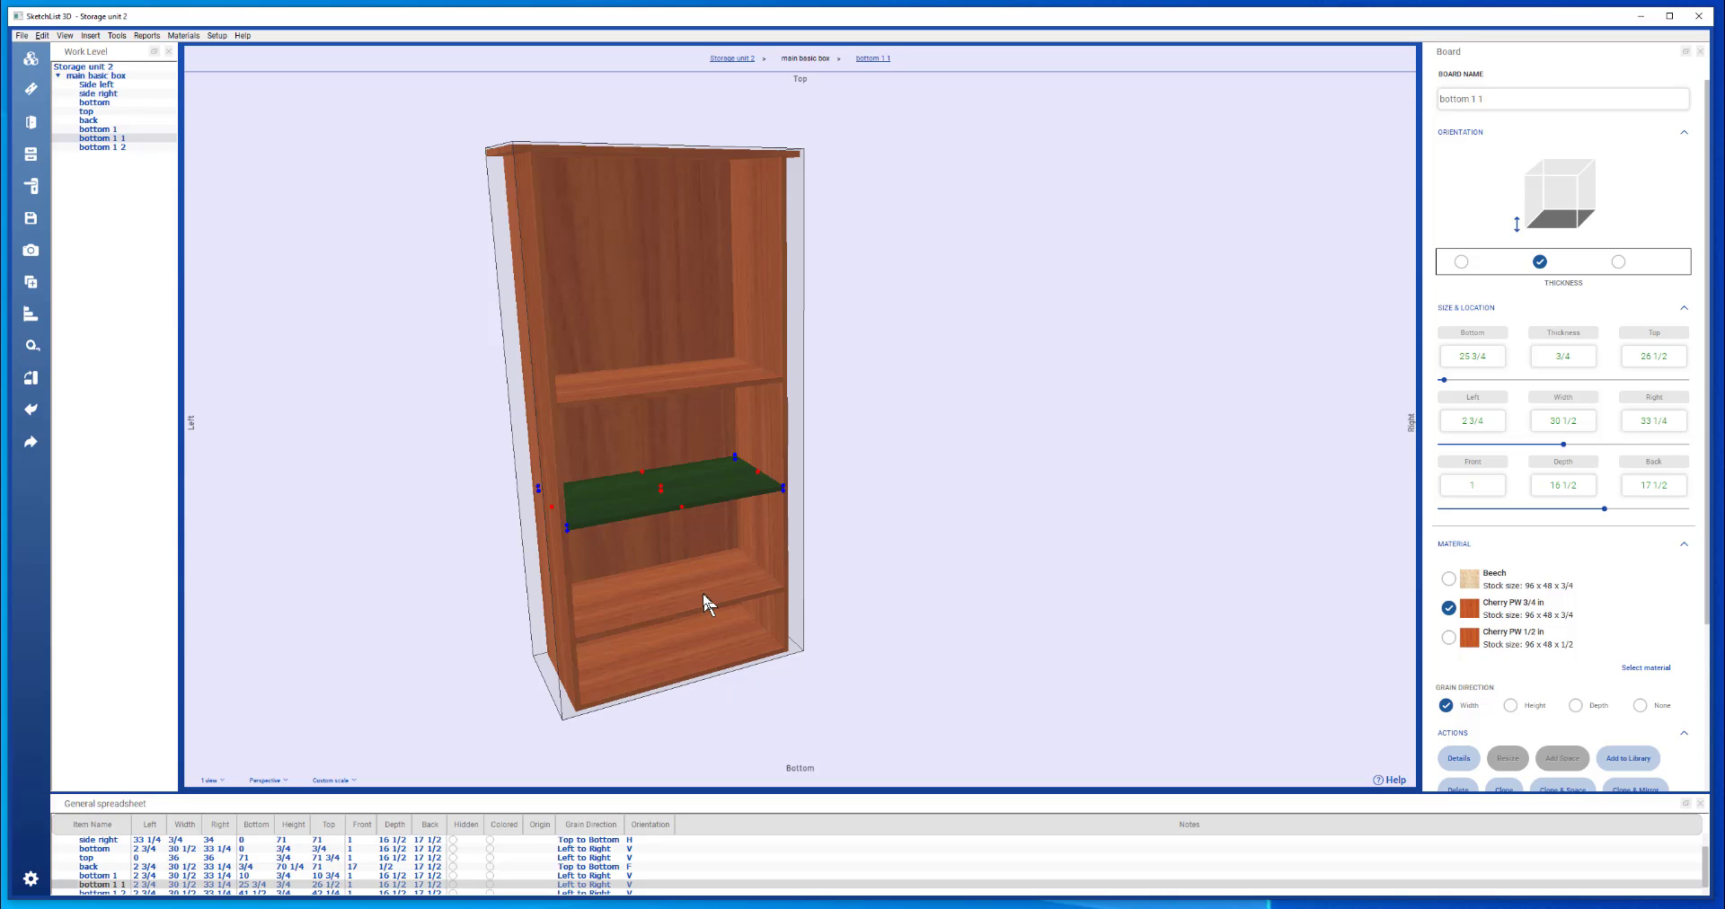
left_click(611, 391)
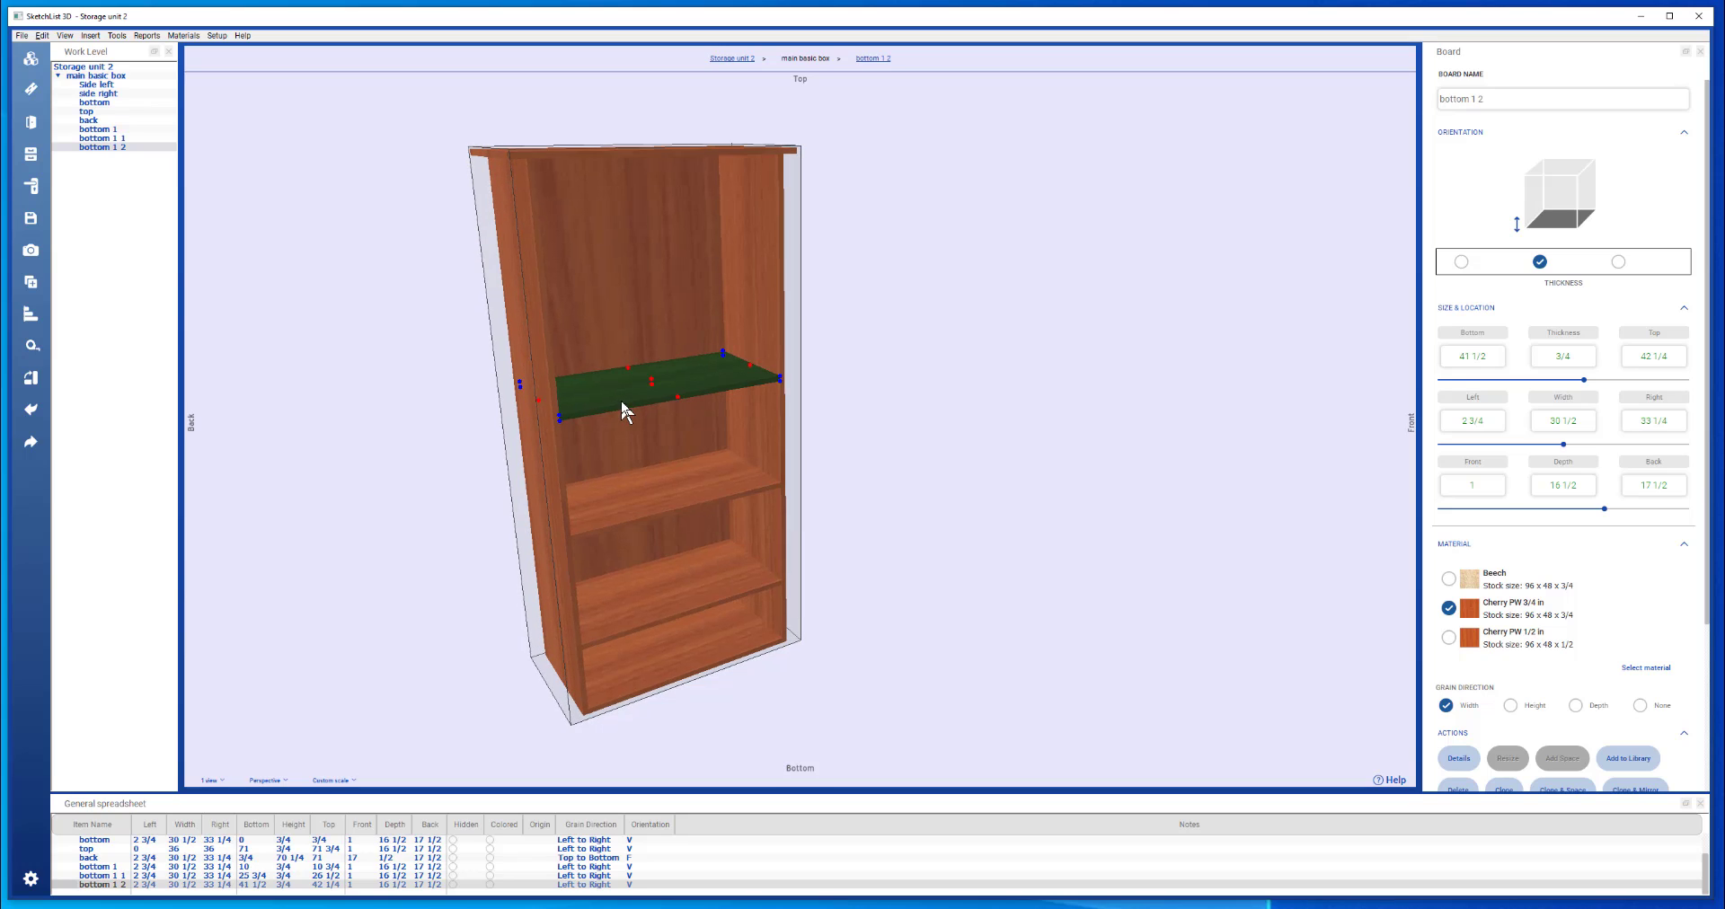
left_click(559, 419)
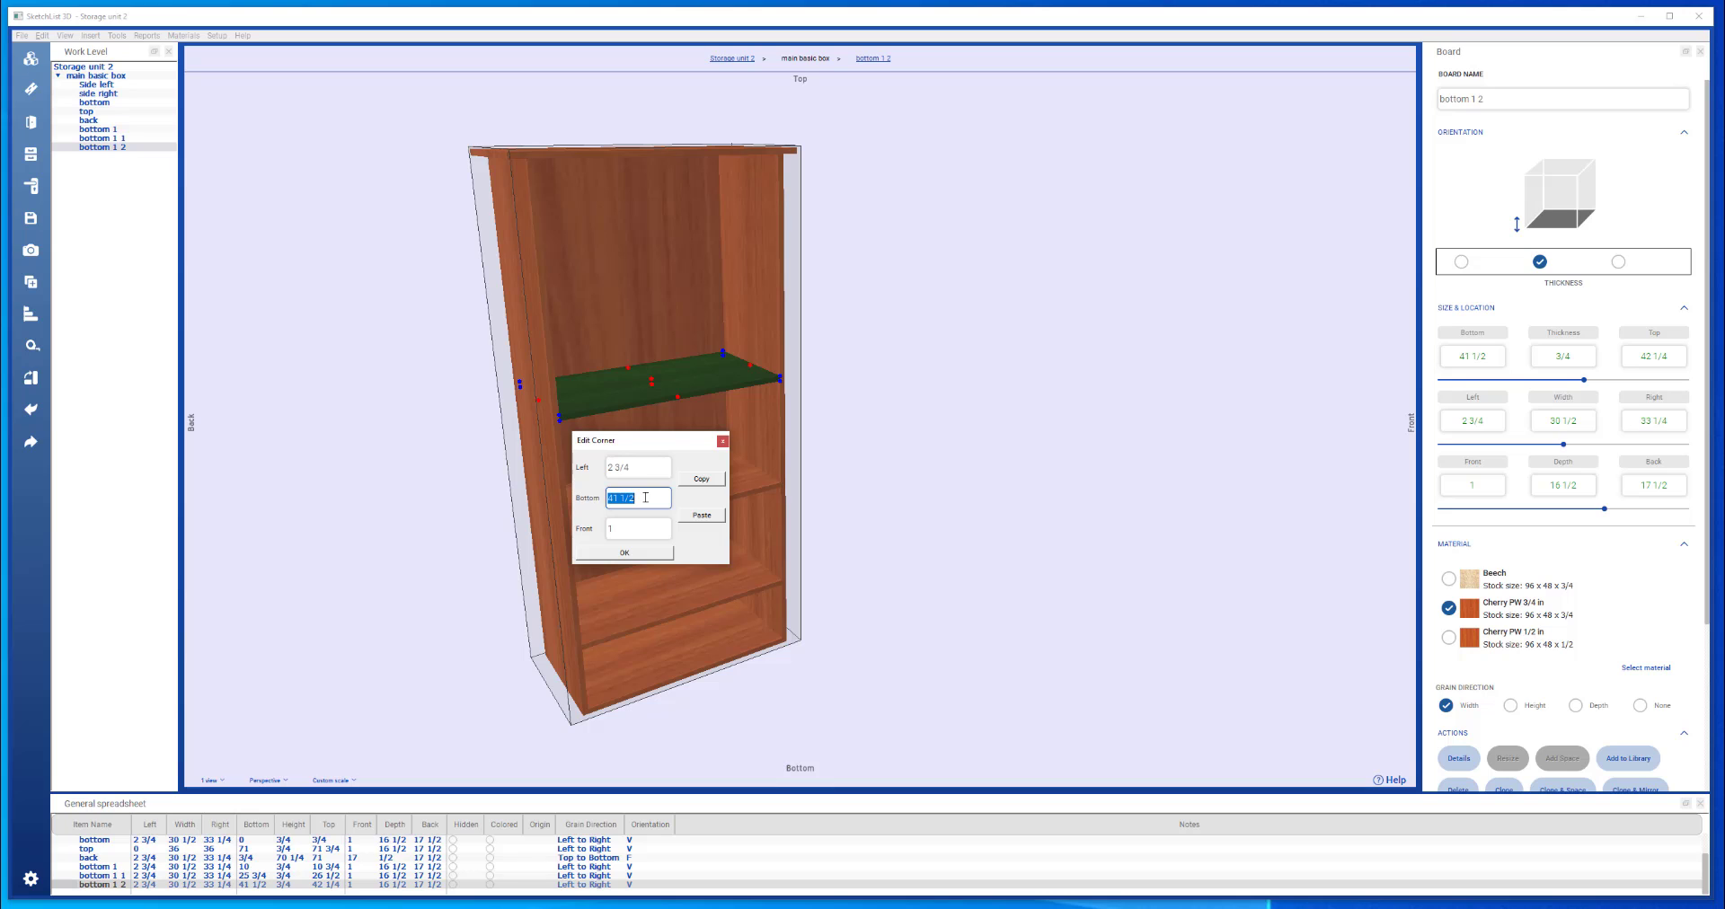
type("0")
left_click(656, 552)
Delete the lowest raised shelf from the main basic box and return to the Storage unit 2 project level
left_click(646, 635)
right_click_drag(645, 635, 618, 666)
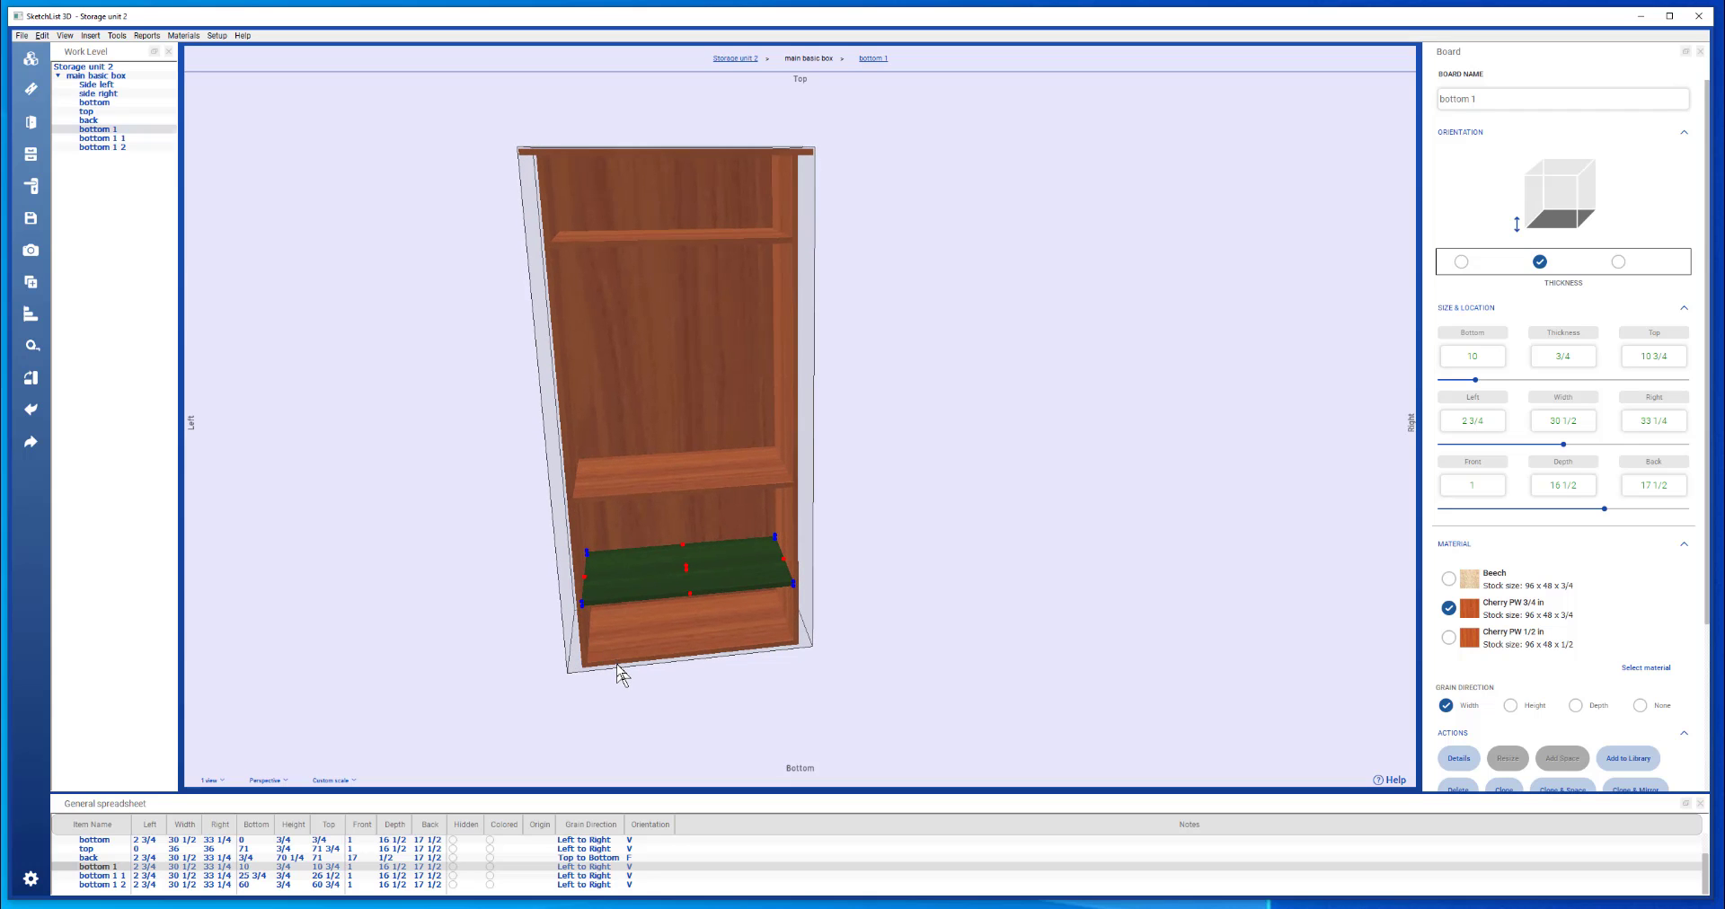
key("Delete")
left_click(676, 618)
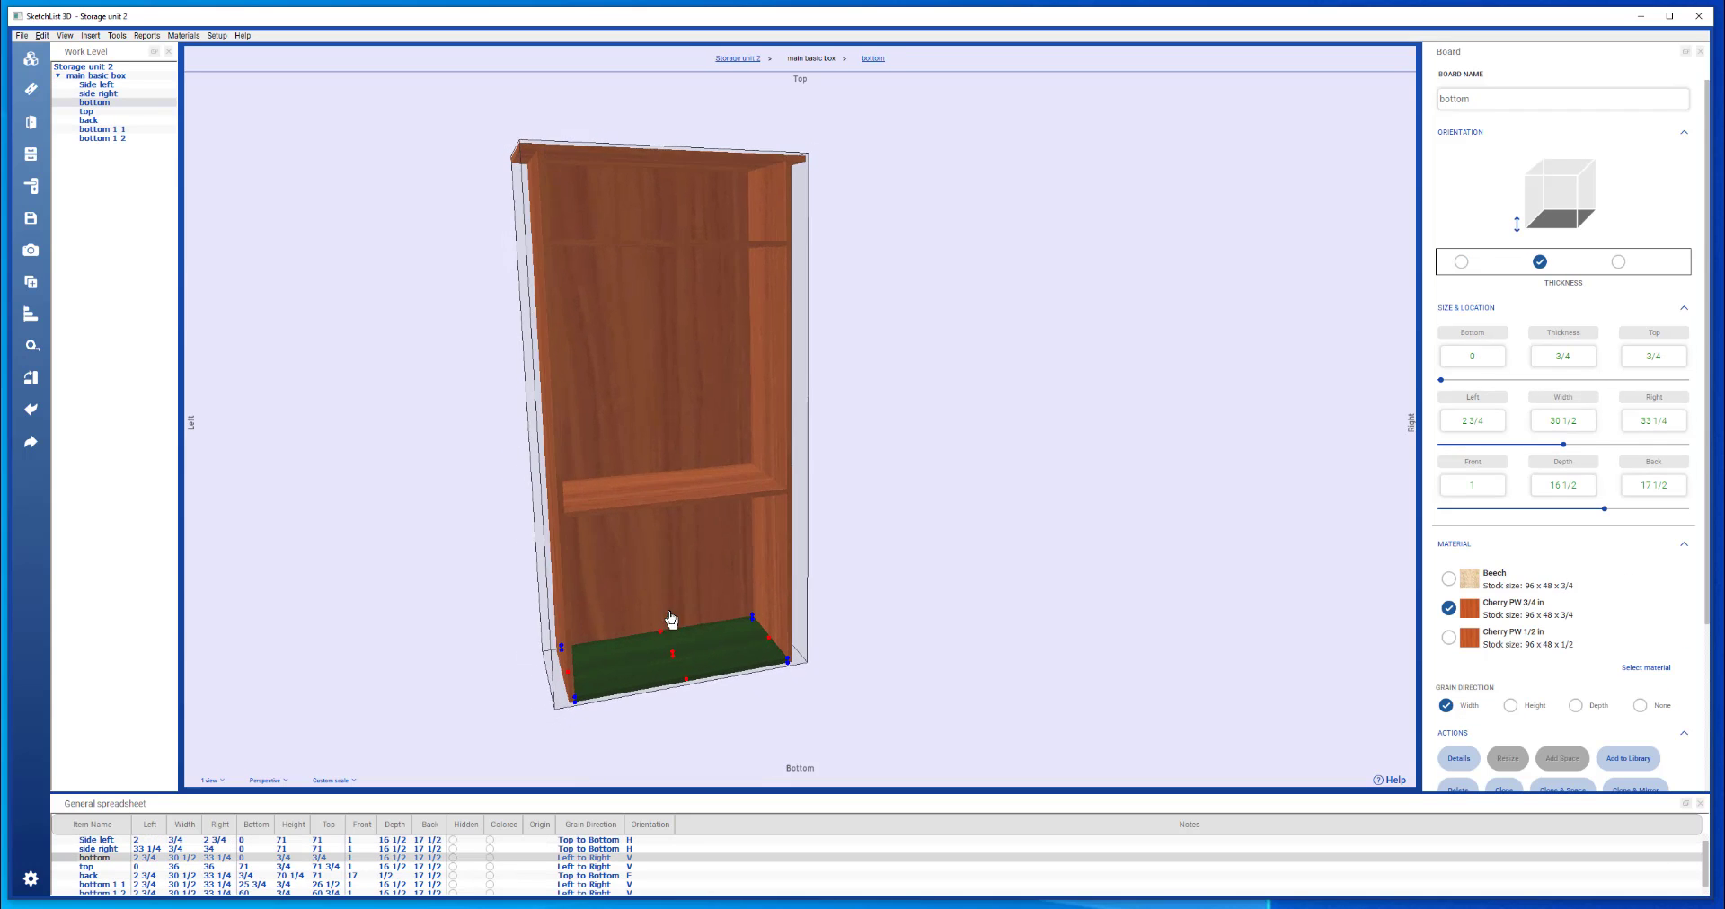
right_click_drag(670, 619, 666, 624)
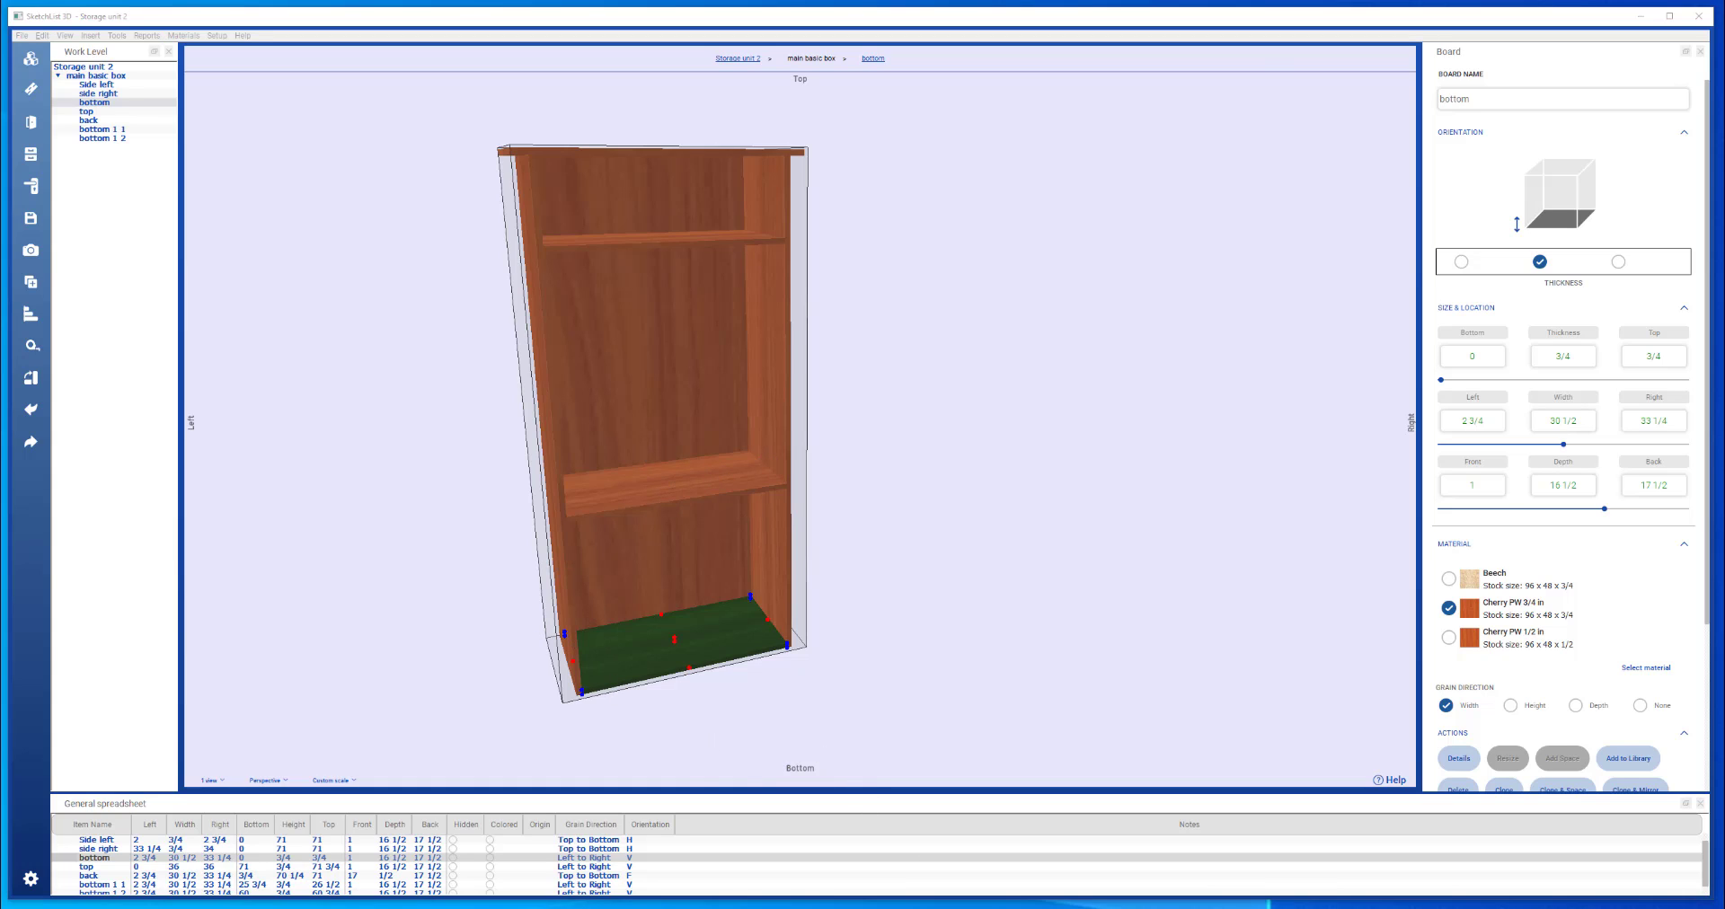
left_click(70, 68)
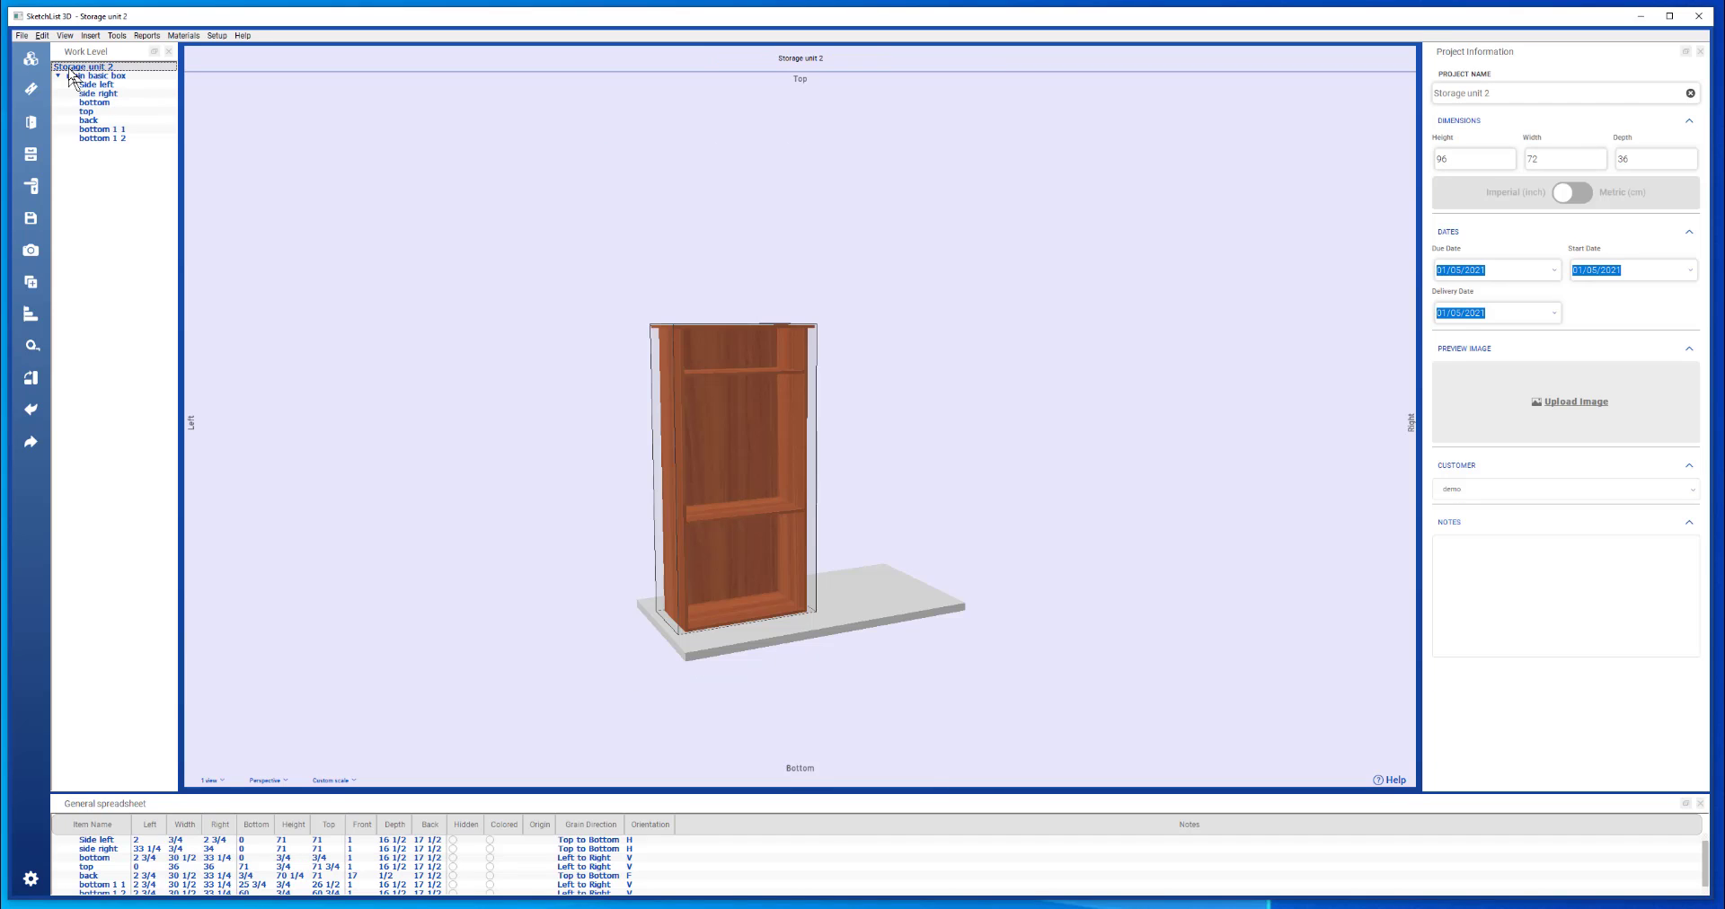
Try to clone and space the main basic box once from the left with a fixed space amount
left_click(740, 492)
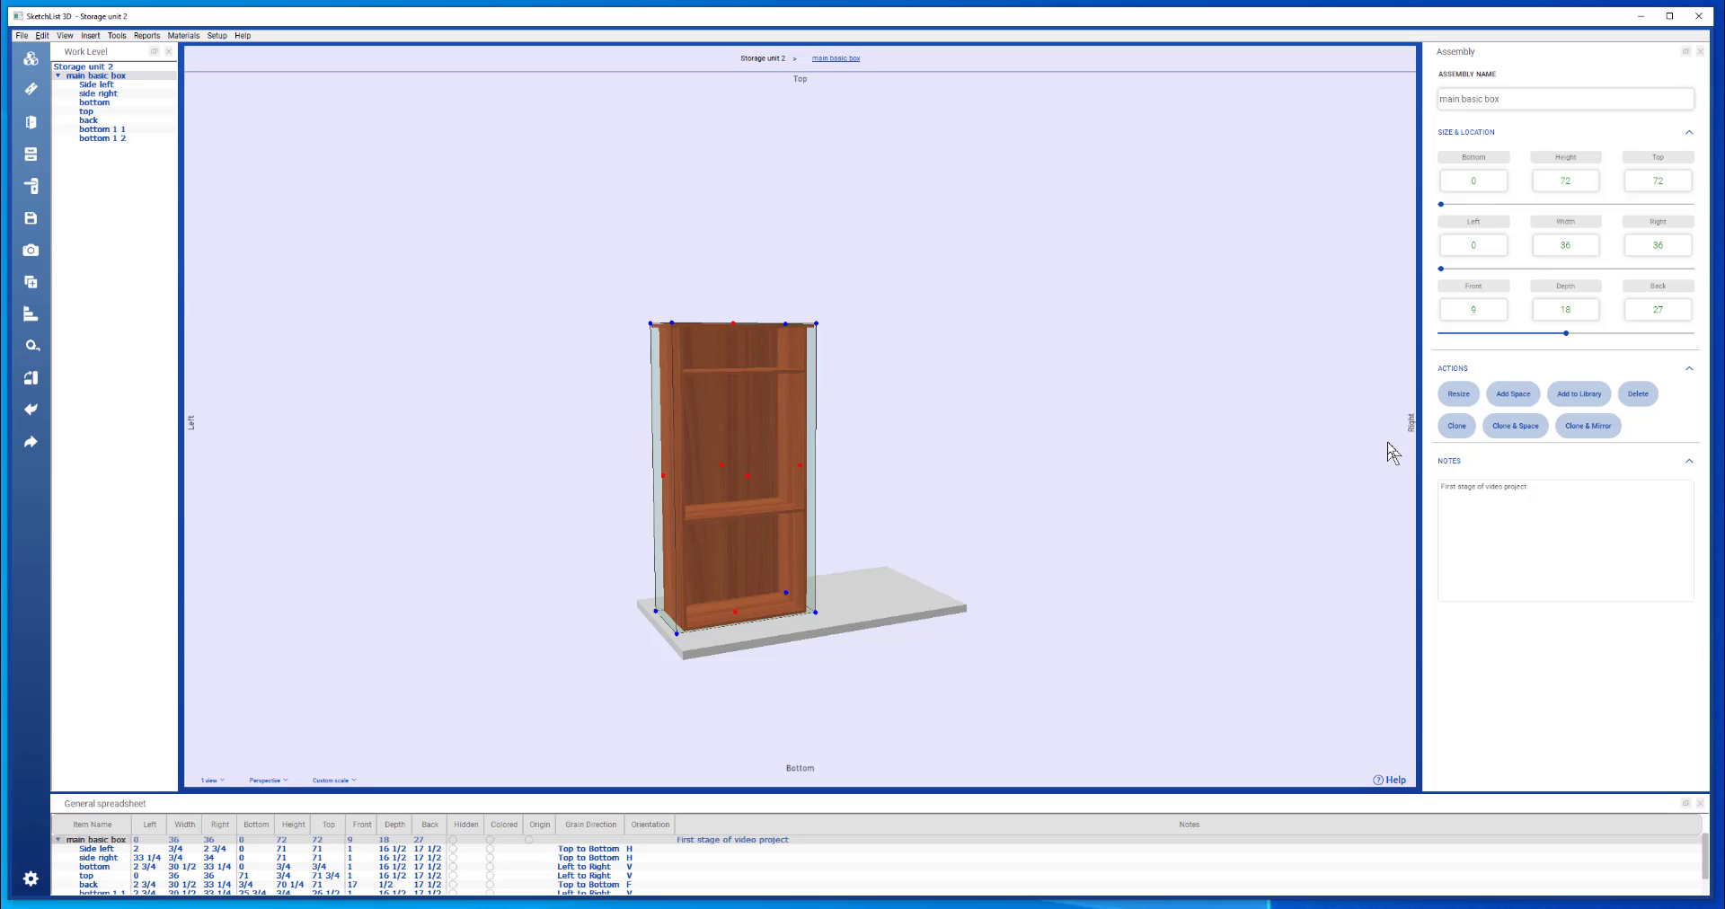
left_click(1515, 428)
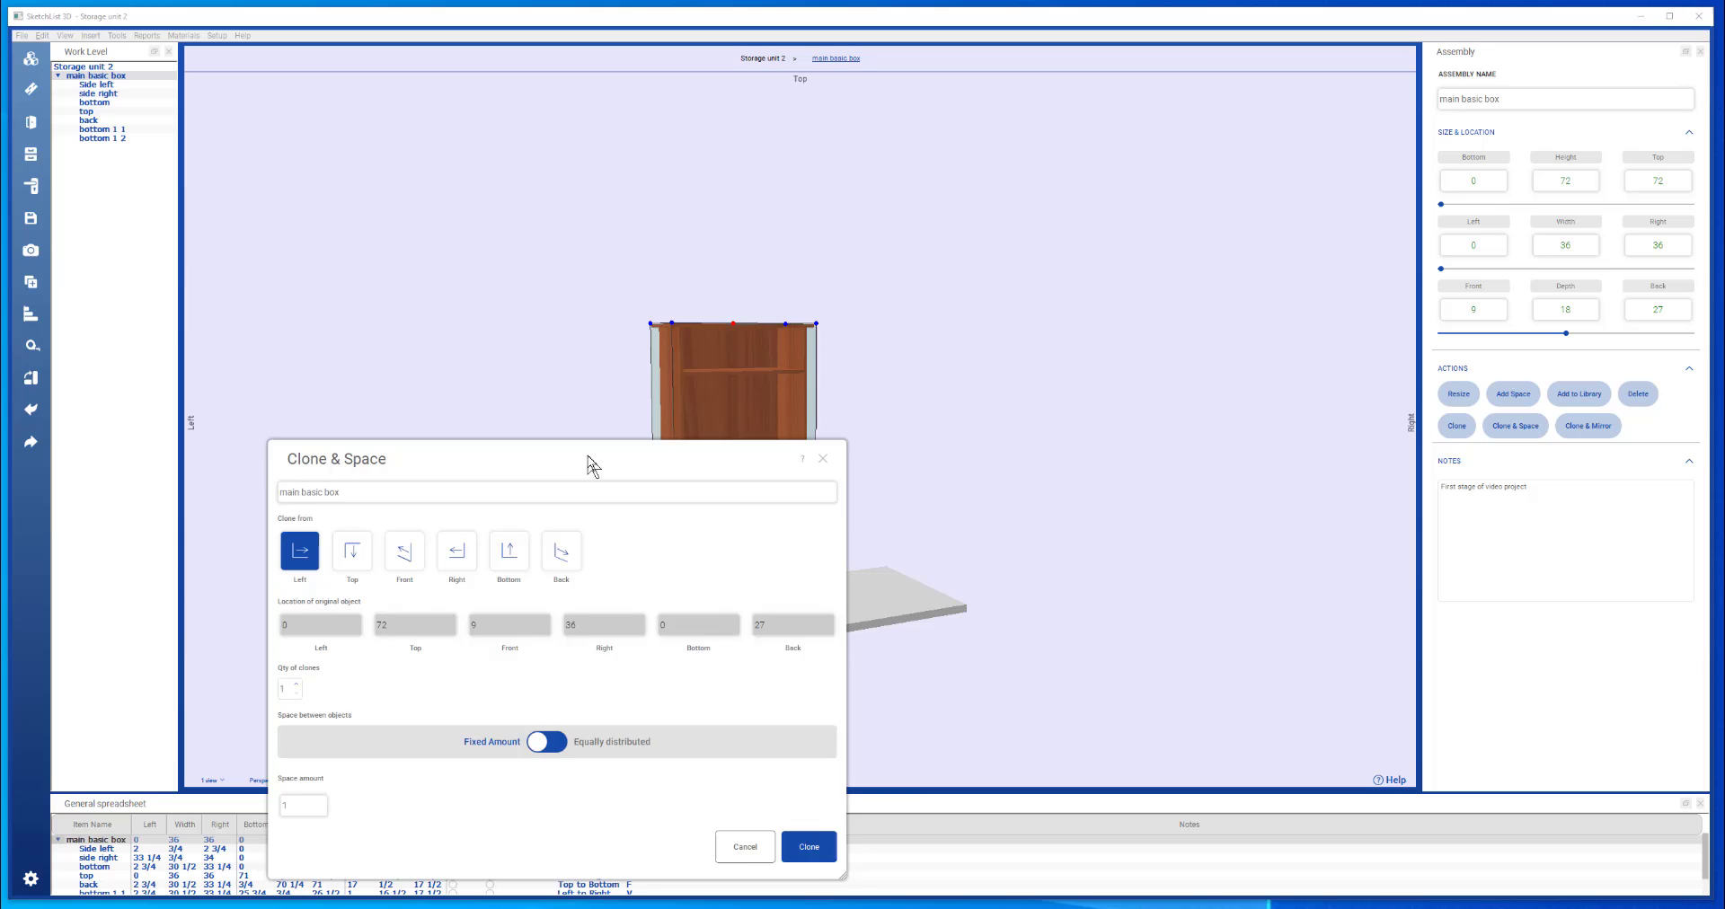
mouse_move(589, 463)
left_mouse_down()
mouse_move(1106, 402)
mouse_move(1215, 285)
mouse_move(1233, 170)
left_mouse_up()
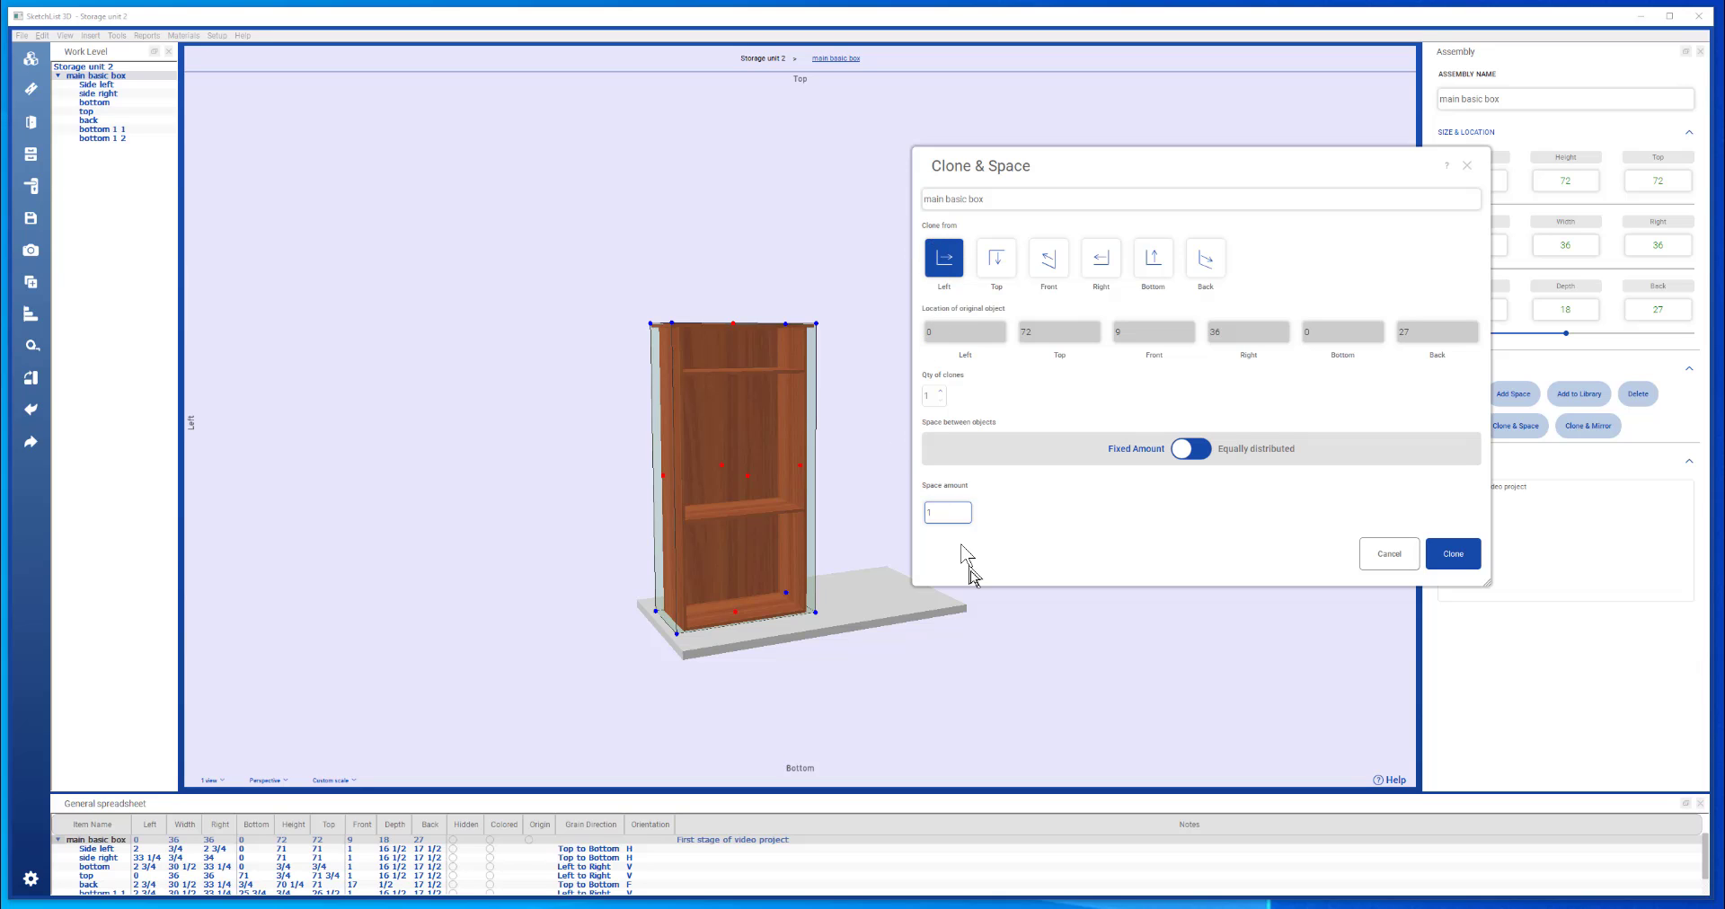
left_click(934, 397)
left_click(954, 517)
left_click(1458, 554)
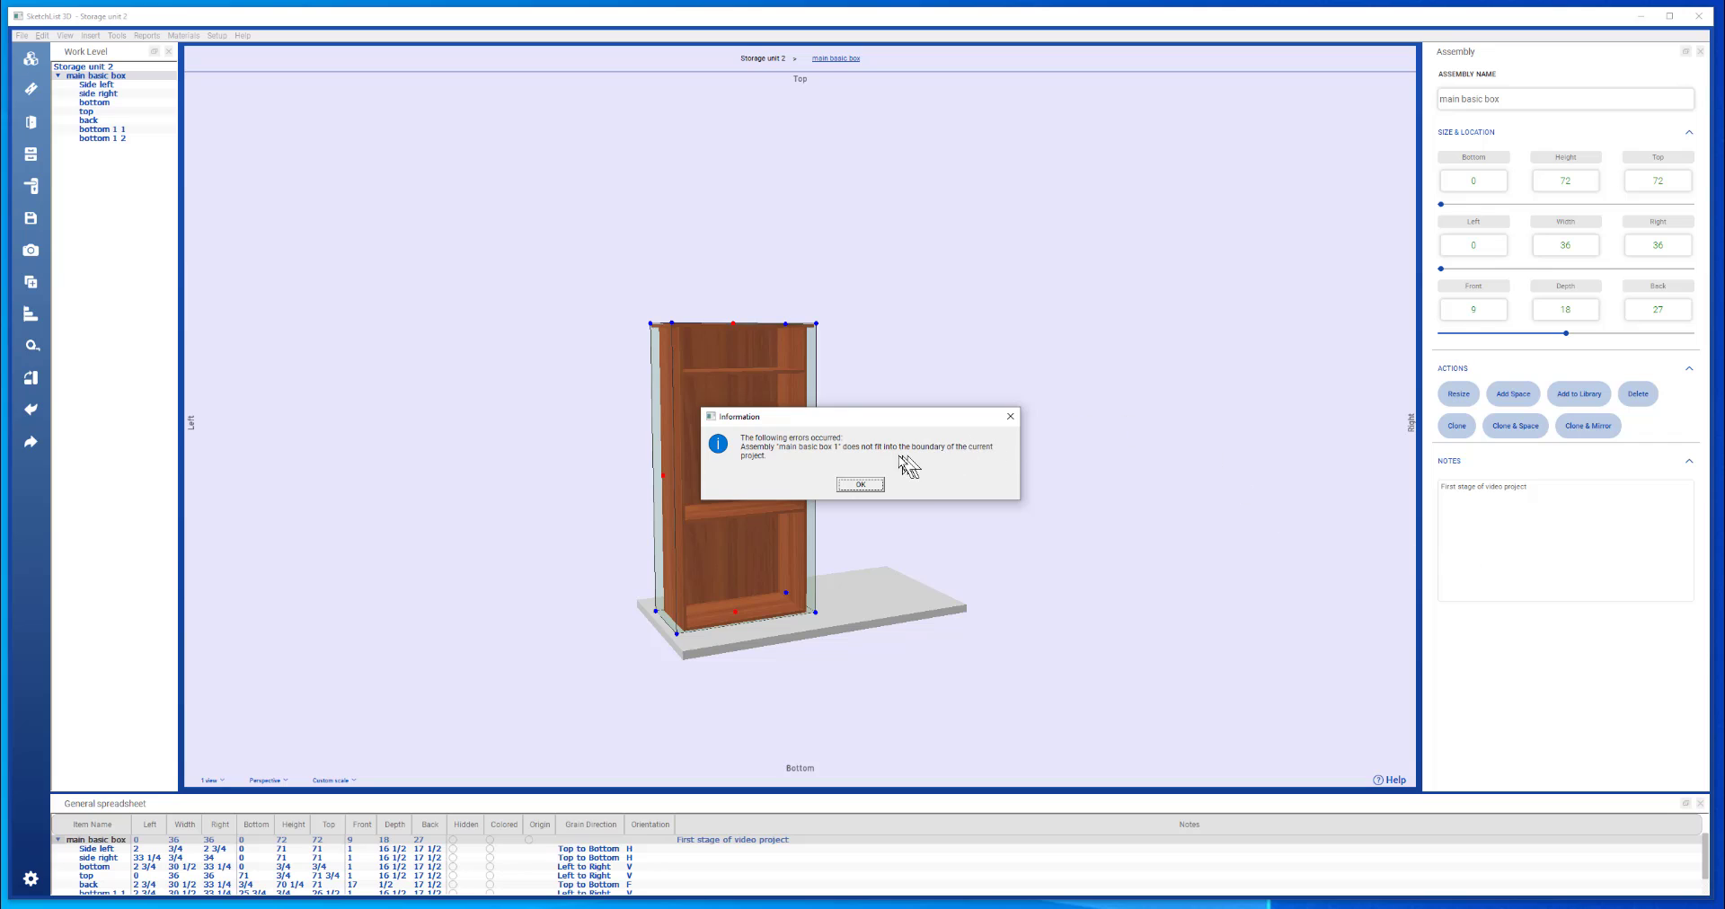
left_click_drag(883, 416, 1204, 386)
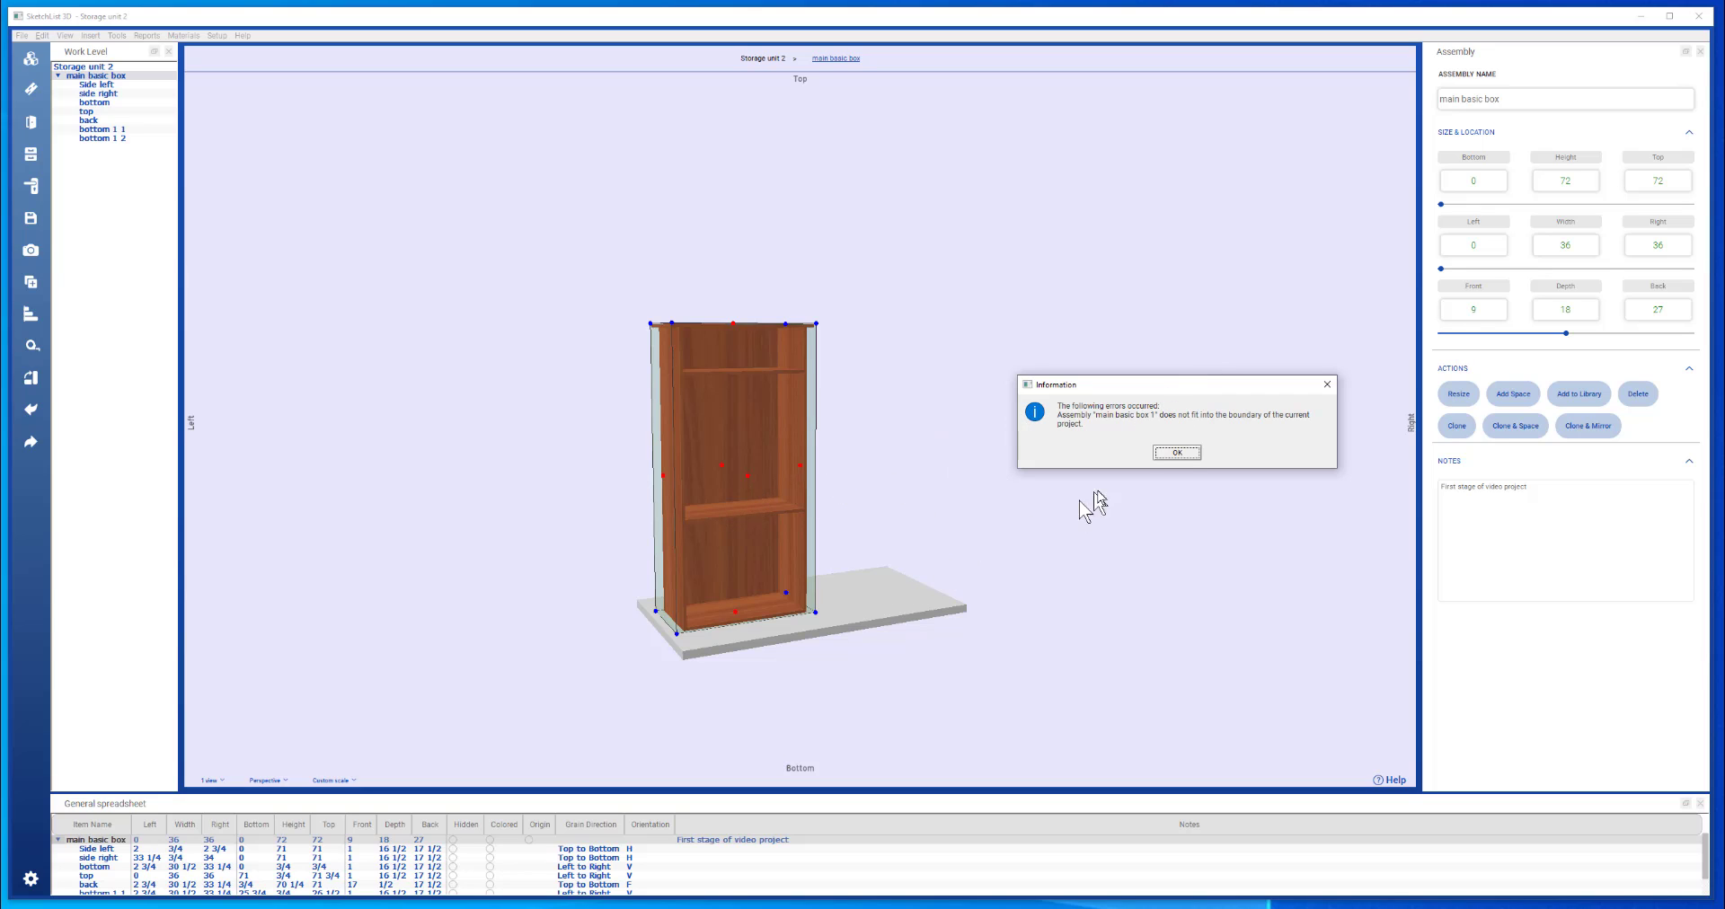
left_click(1176, 458)
Resize the main basic box from its right face to a width of 30
left_click(741, 541)
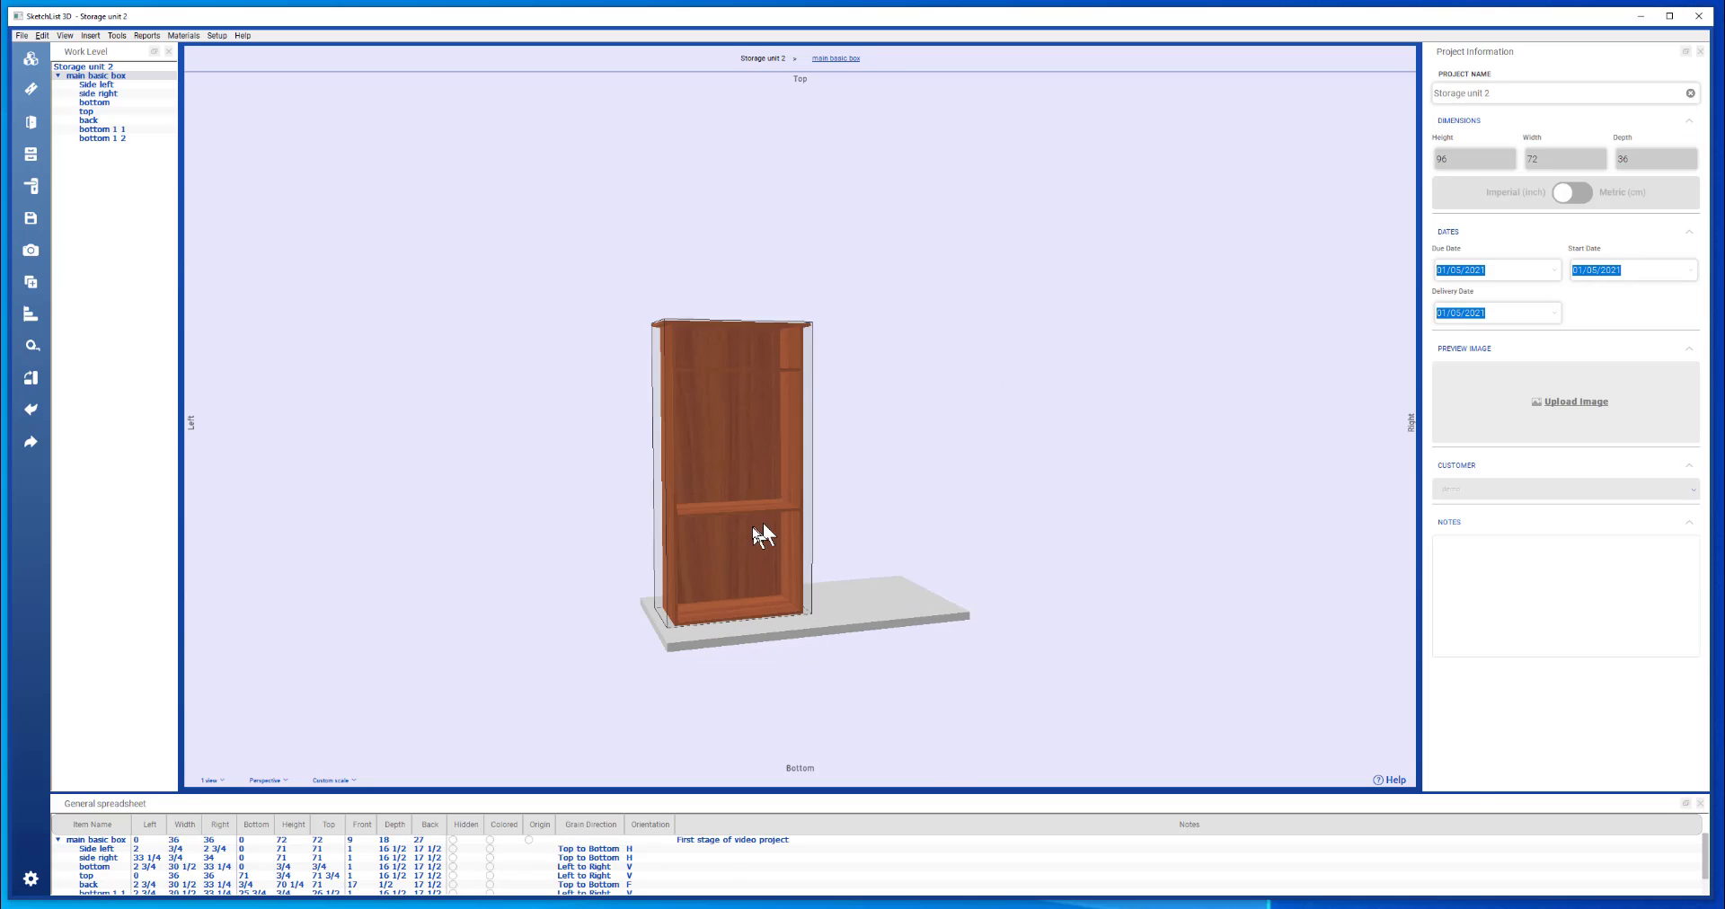
left_click(735, 478)
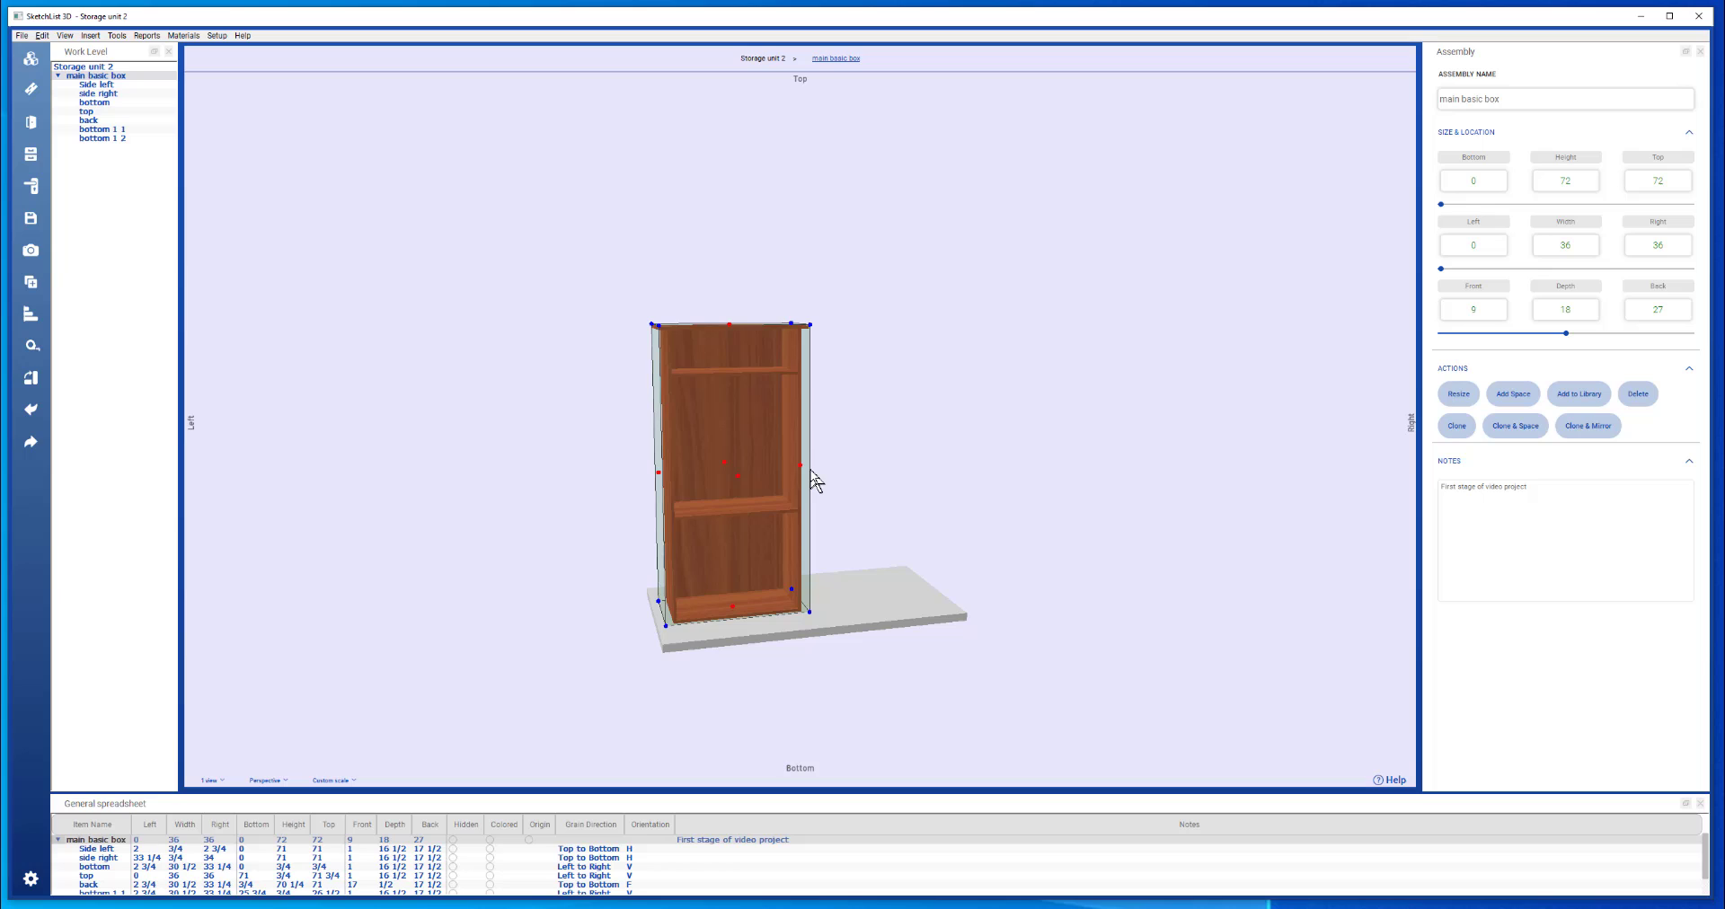
left_click(799, 464)
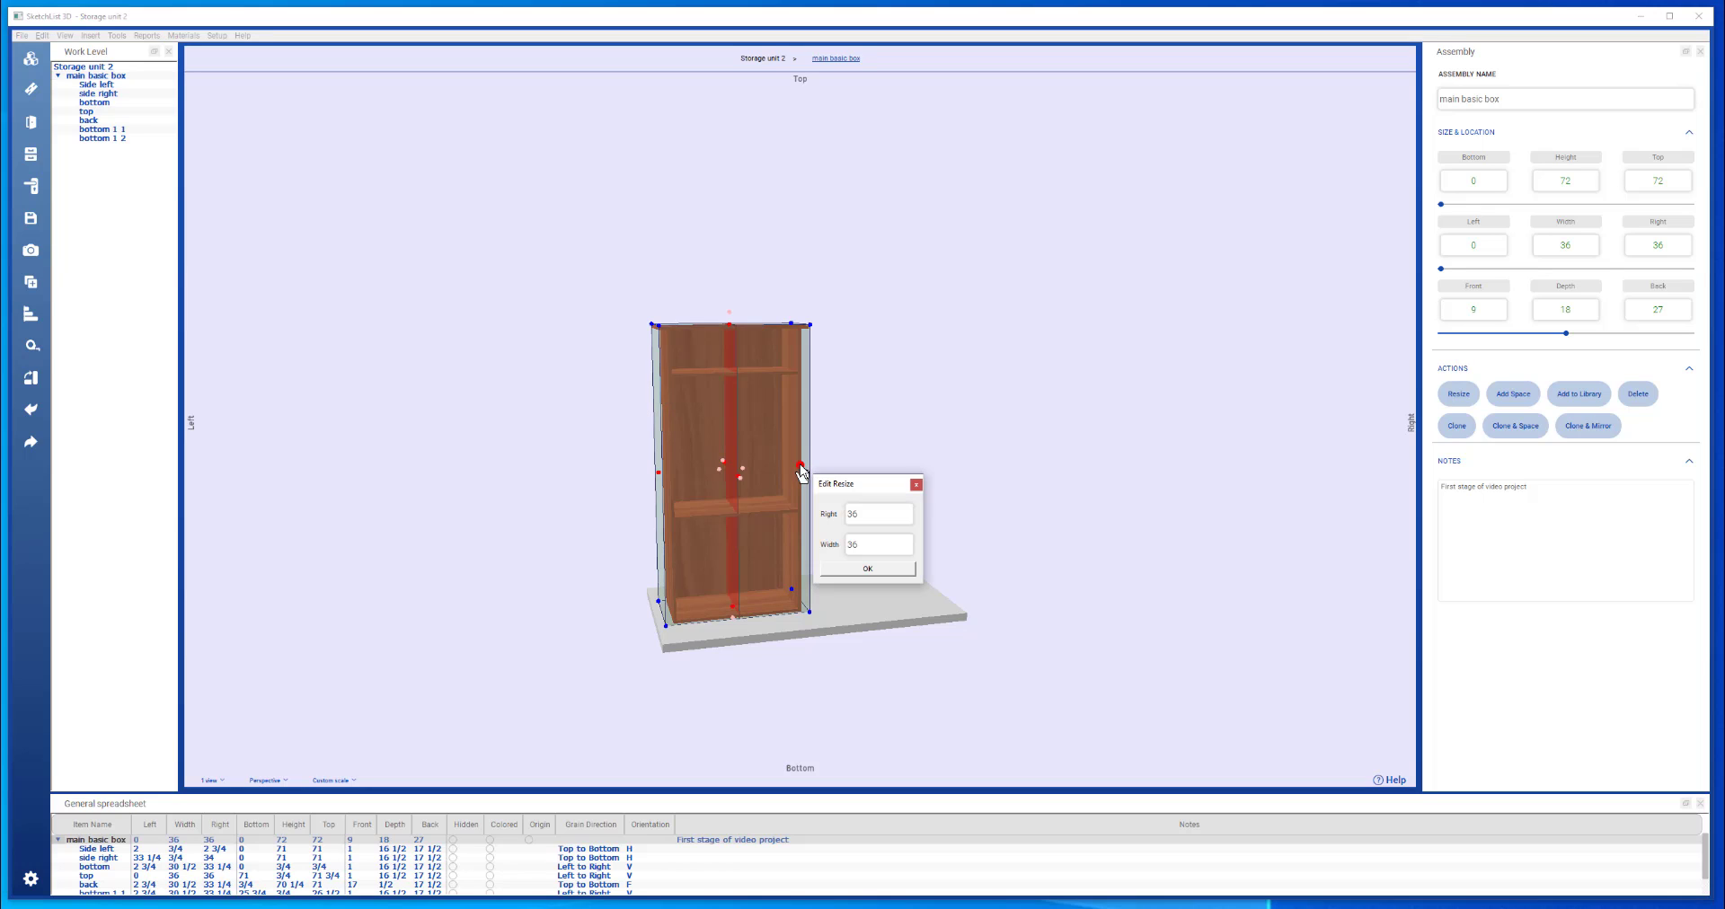
left_click(879, 544)
type("0")
left_click(868, 568)
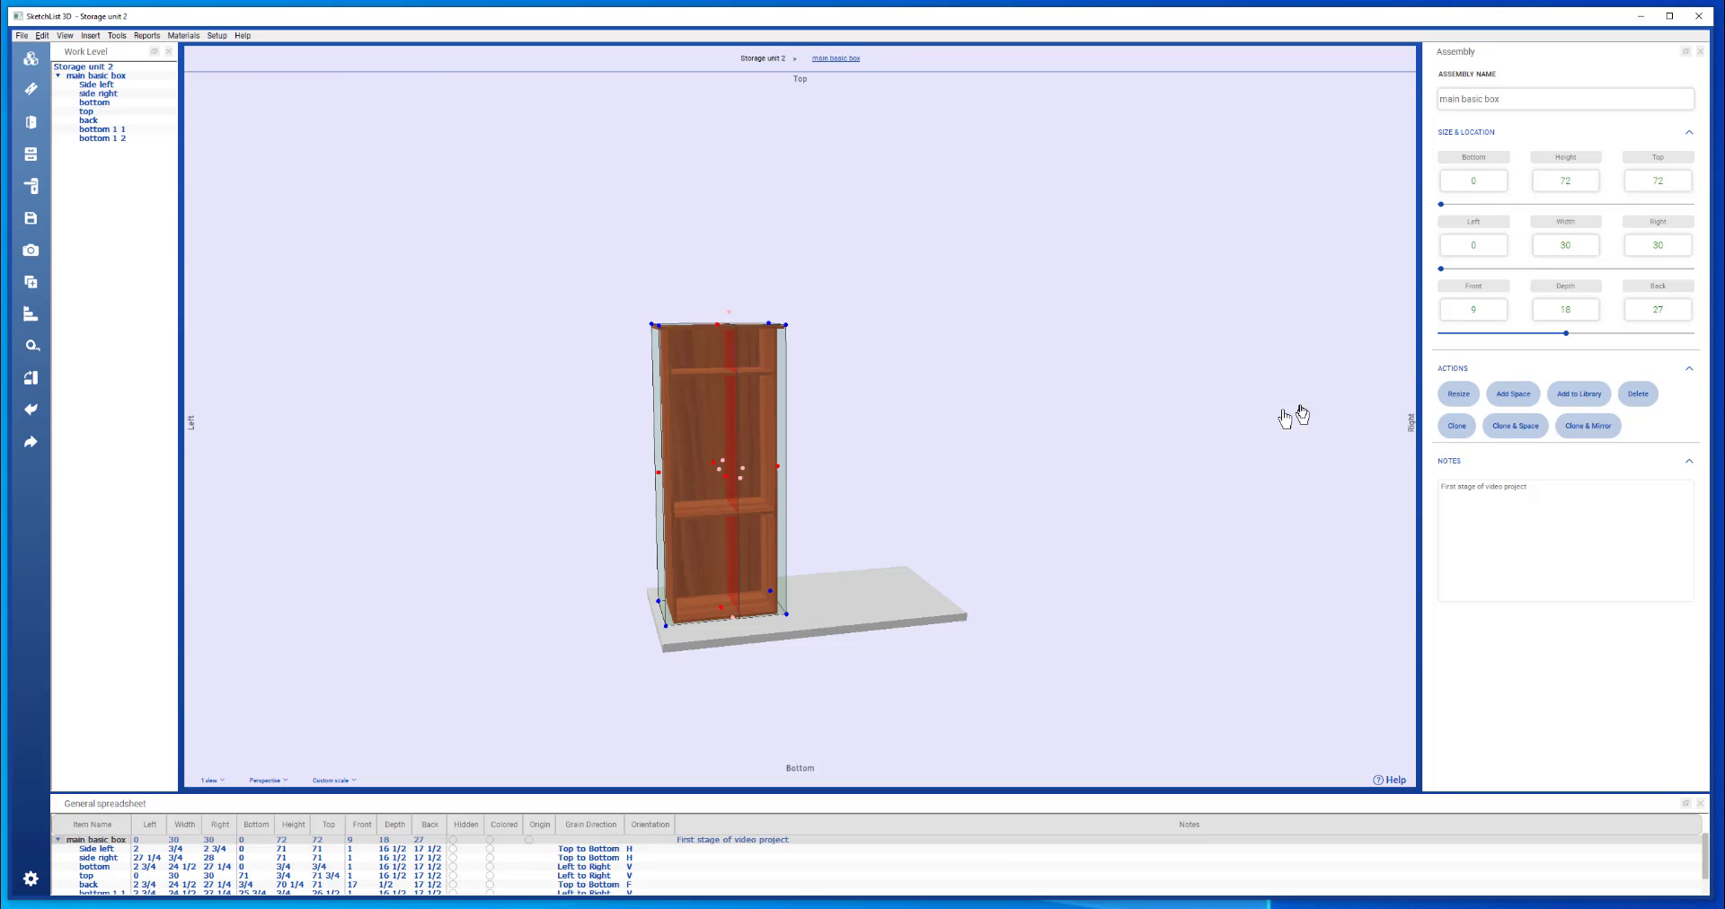
Clone and space the main basic box from the left, making 1 clone with a fixed spacing of 3
left_click(1499, 434)
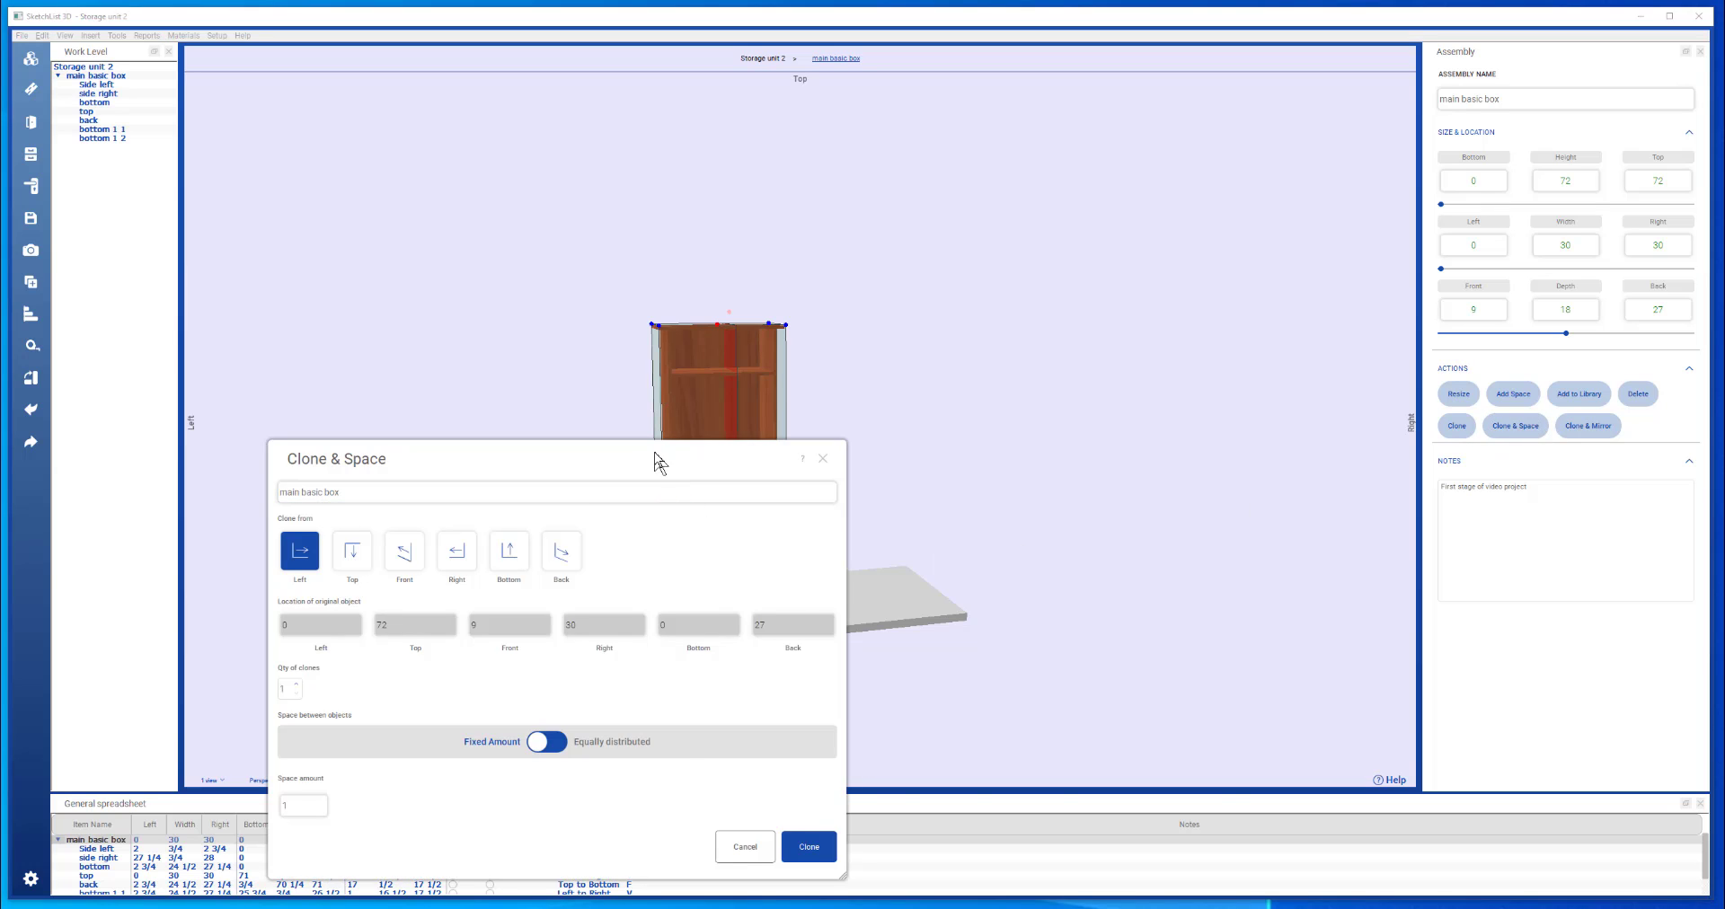
mouse_move(655, 458)
left_mouse_down()
mouse_move(1236, 272)
mouse_move(1306, 222)
left_mouse_up()
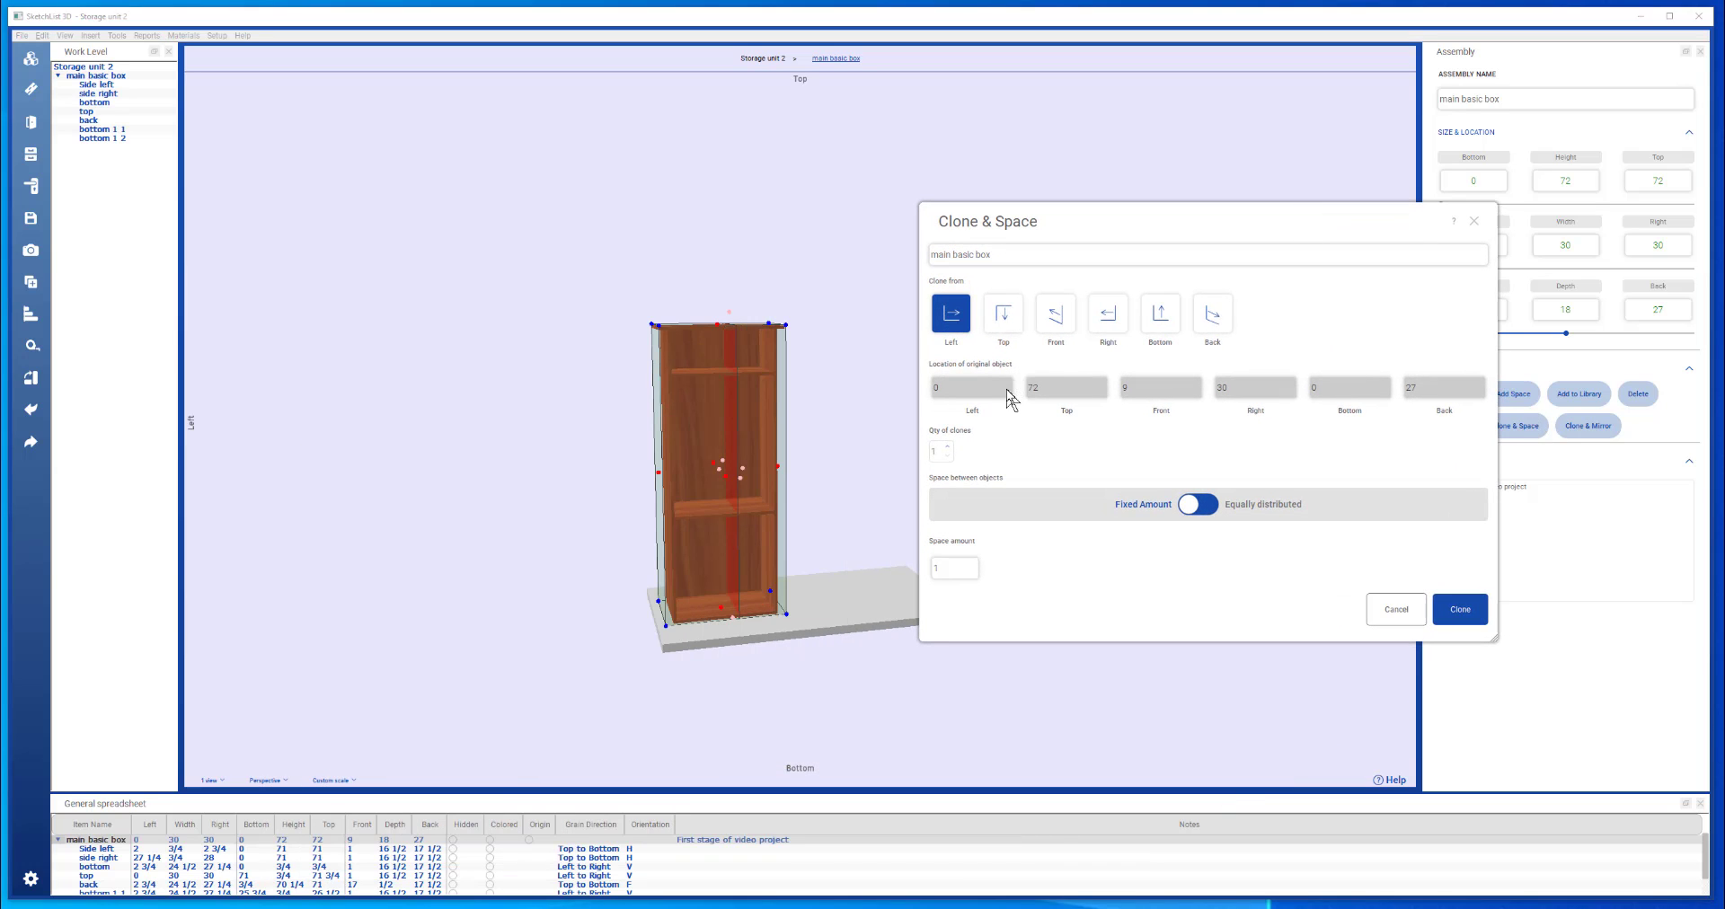
left_click(957, 571)
left_click(1477, 606)
left_click(864, 518)
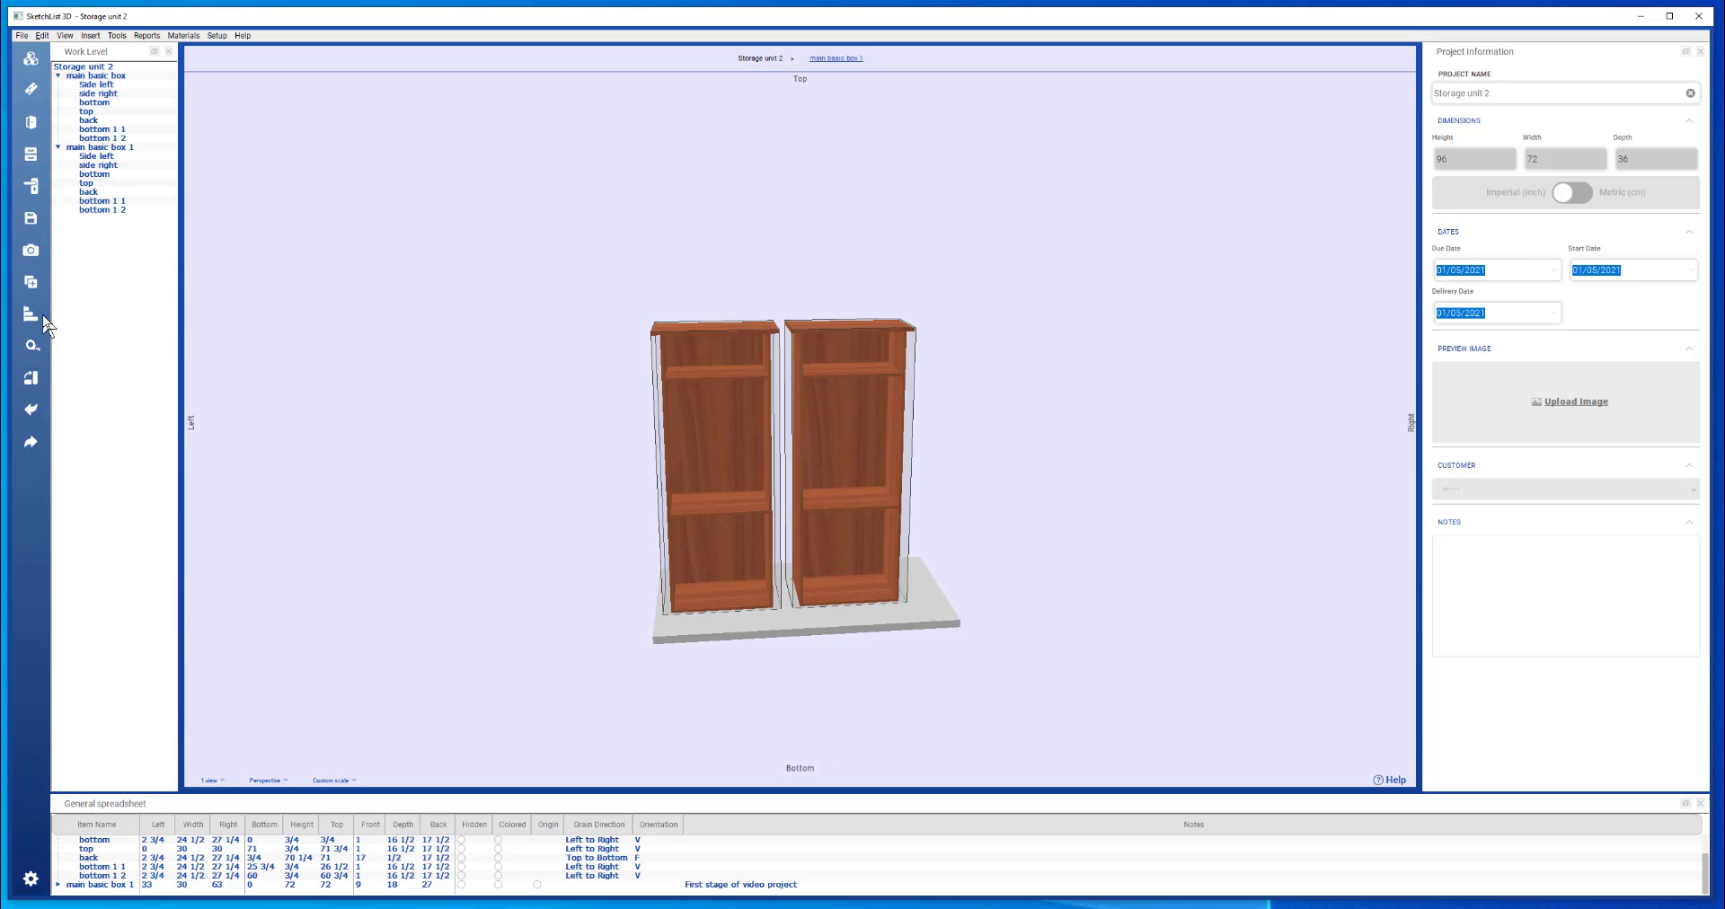
Open the cloned box for board-level editing and delete its upper shelf
scroll(732, 693, "up", 2)
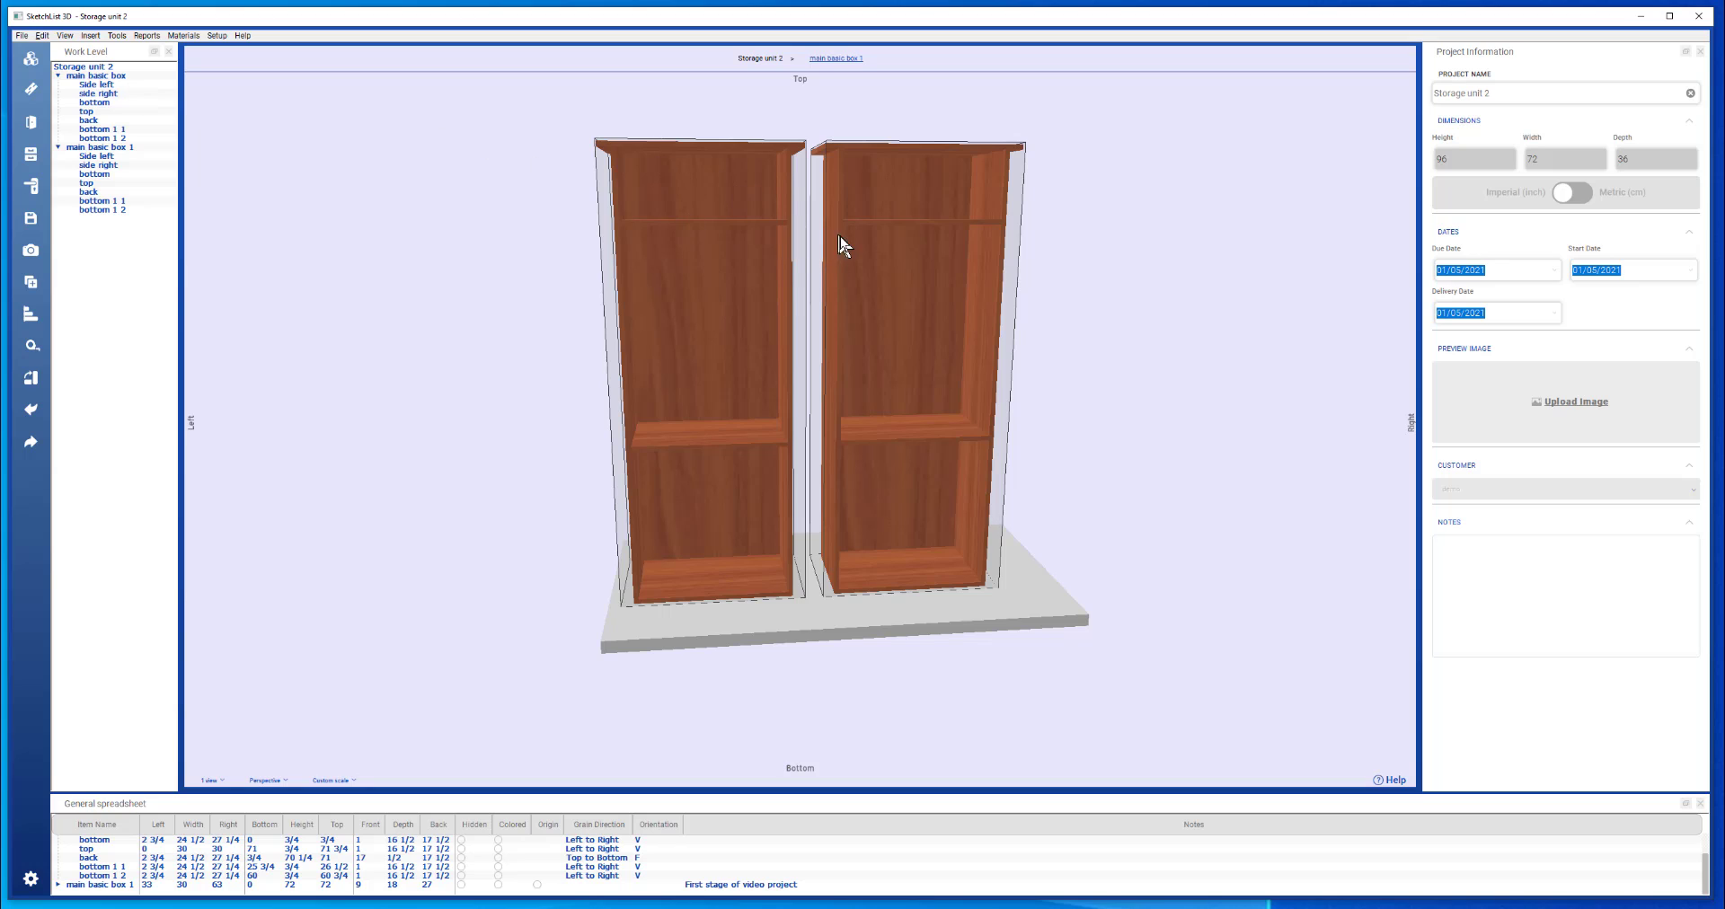
left_click(855, 260)
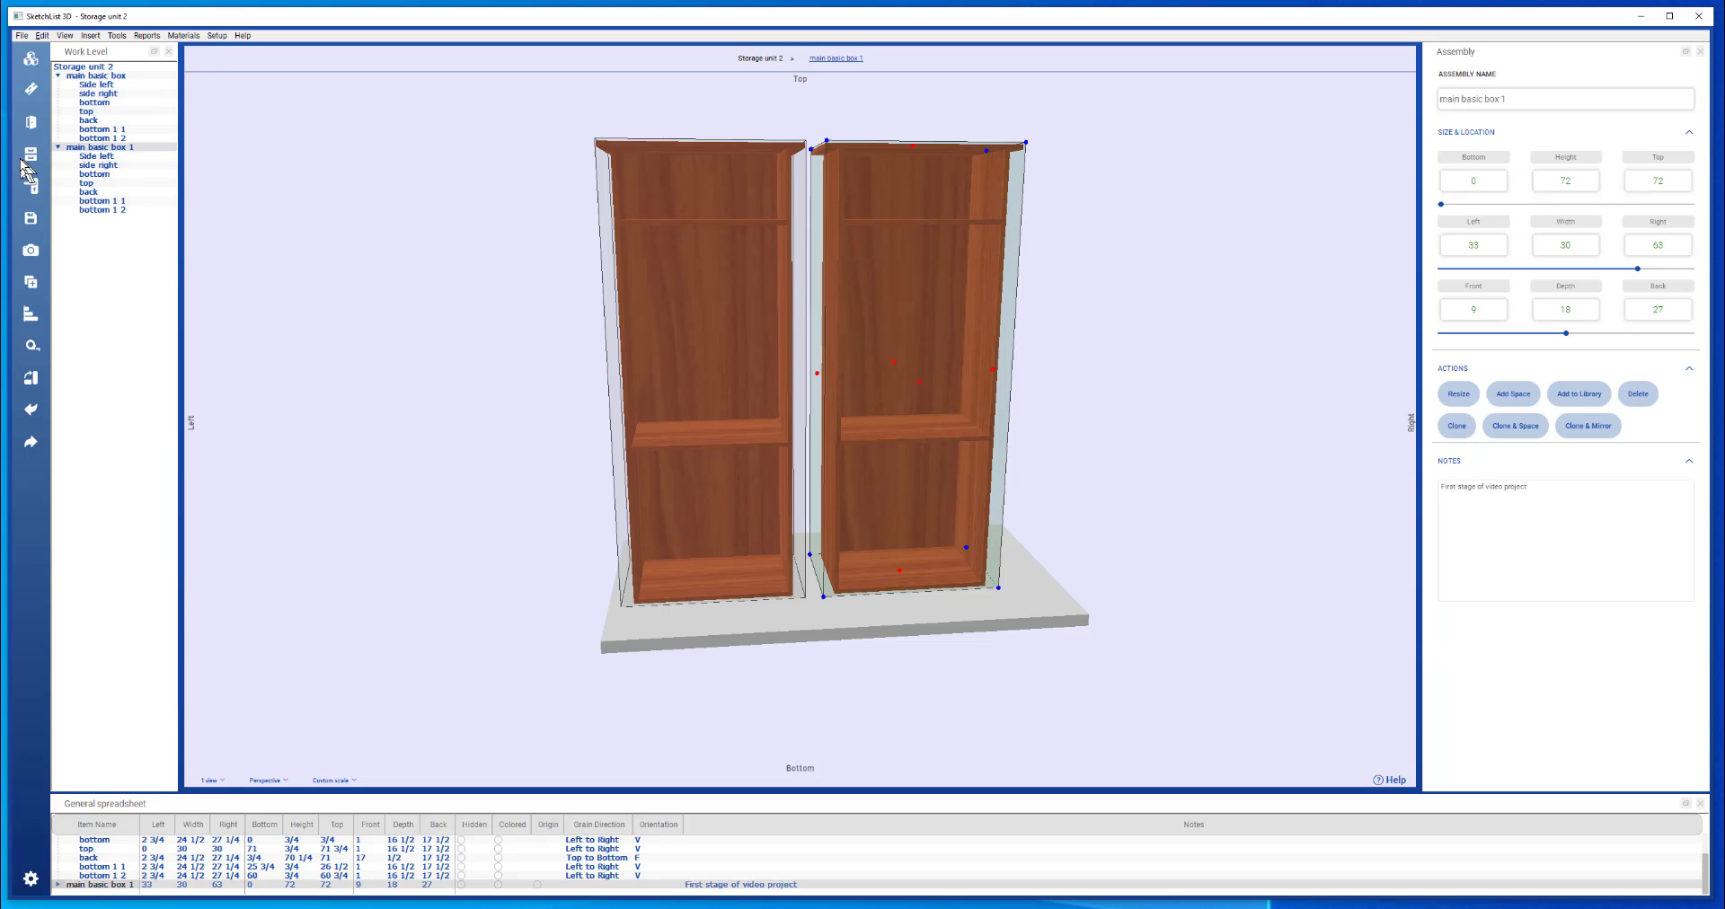
double_click(124, 148)
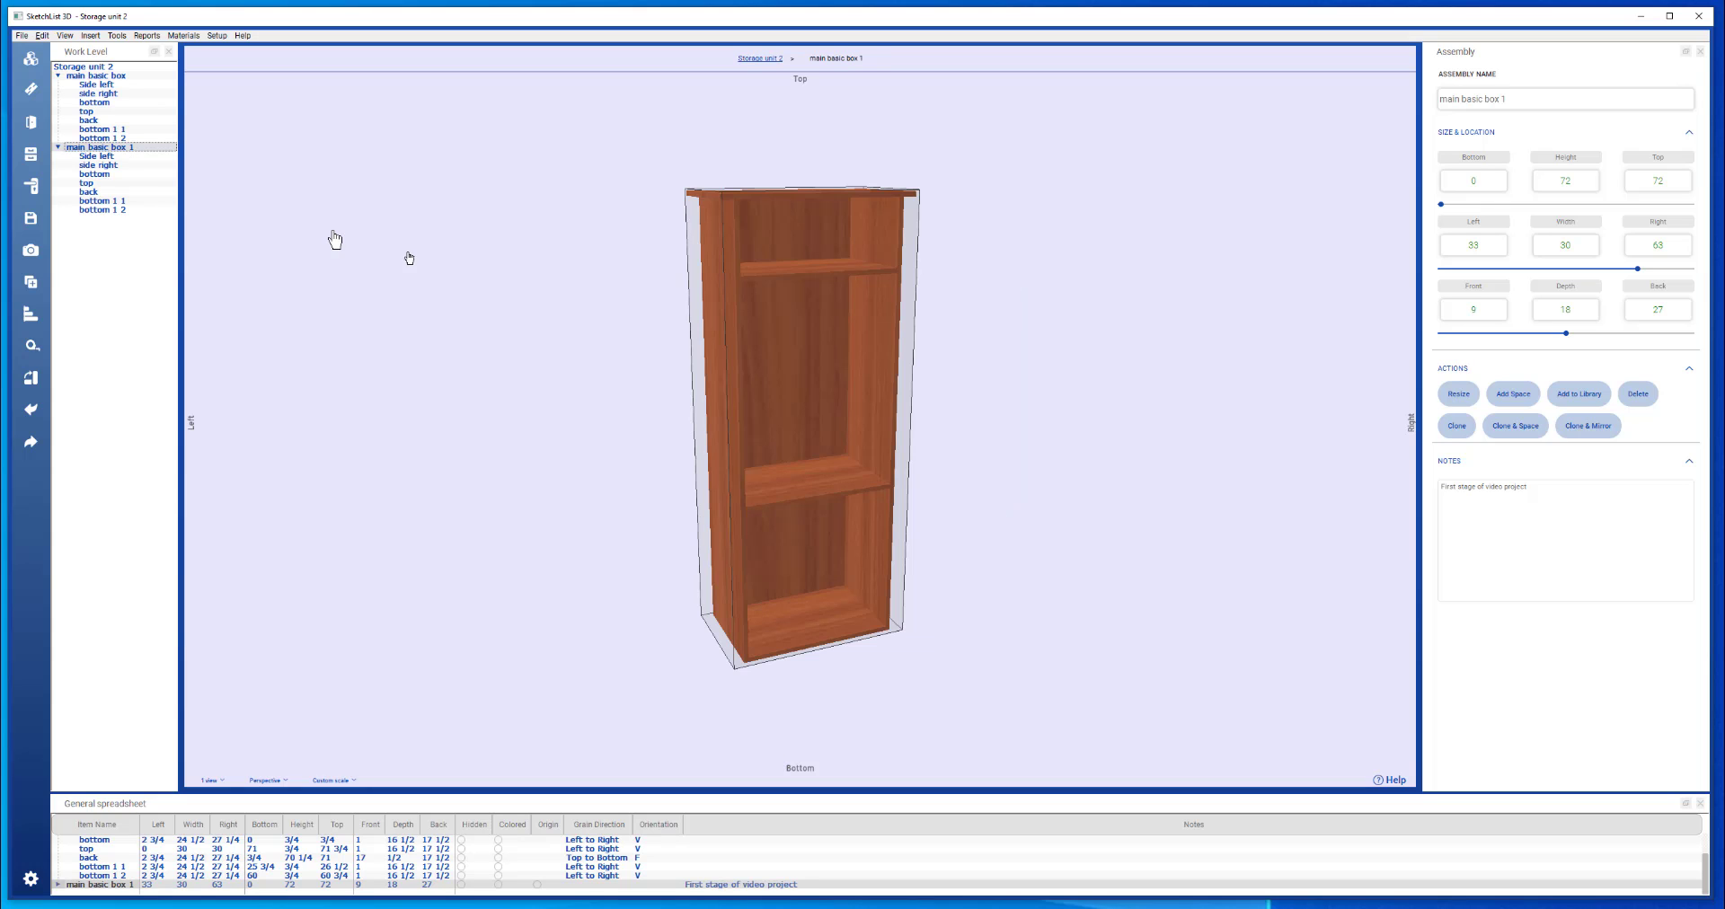
left_click(794, 396)
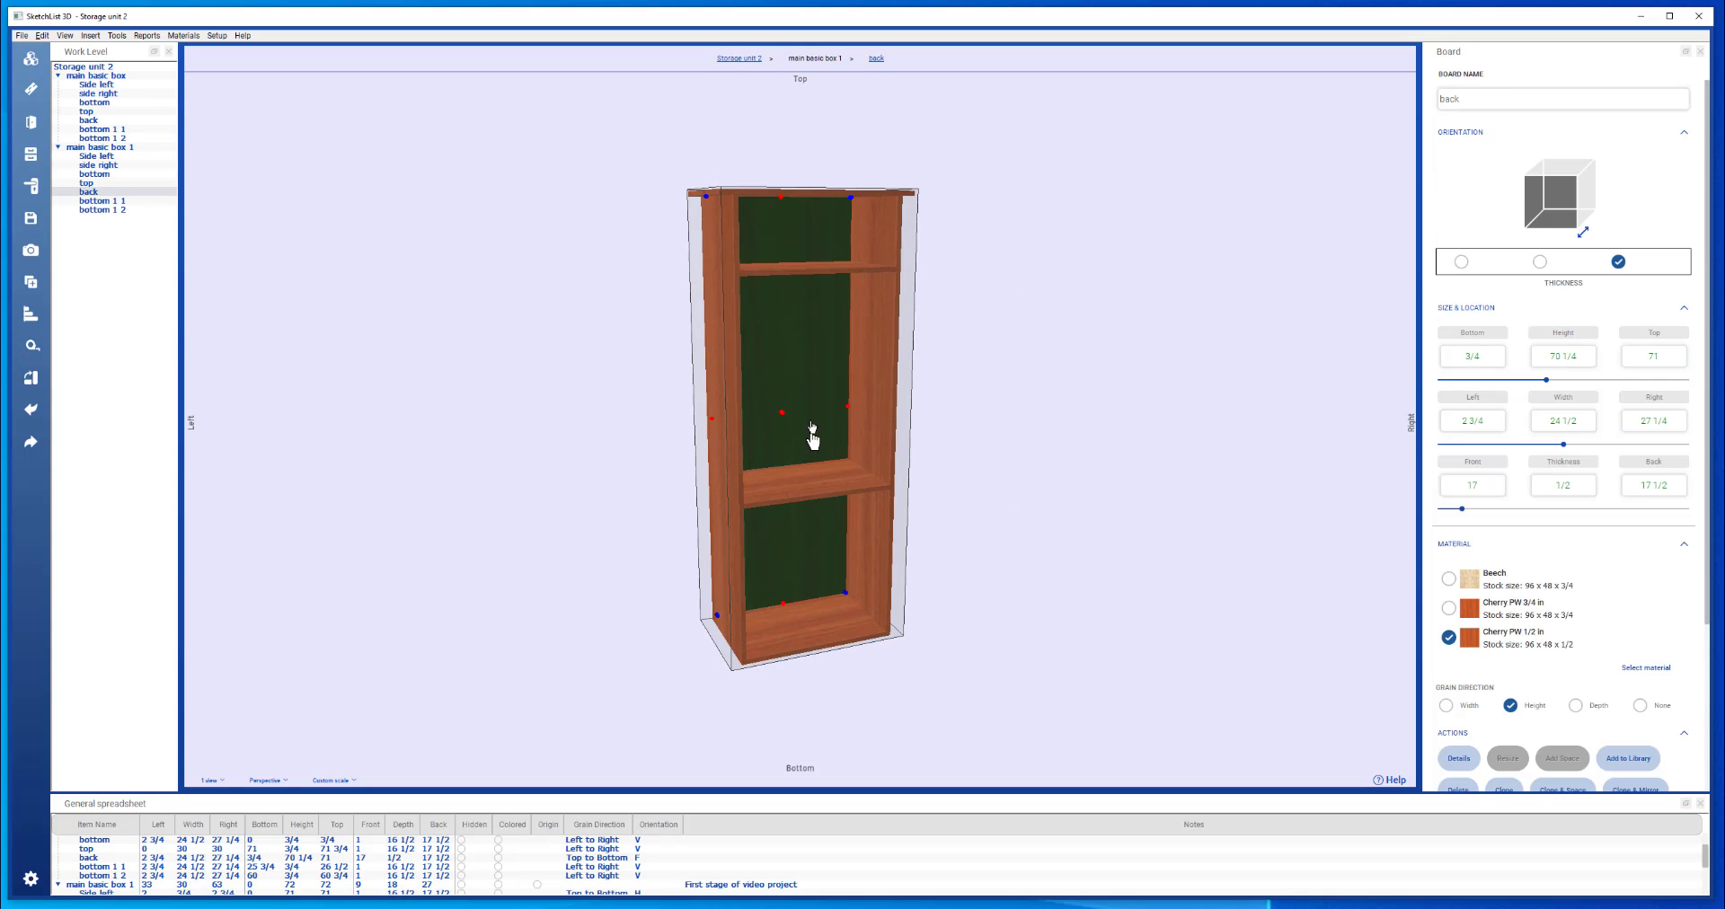
left_click(798, 268)
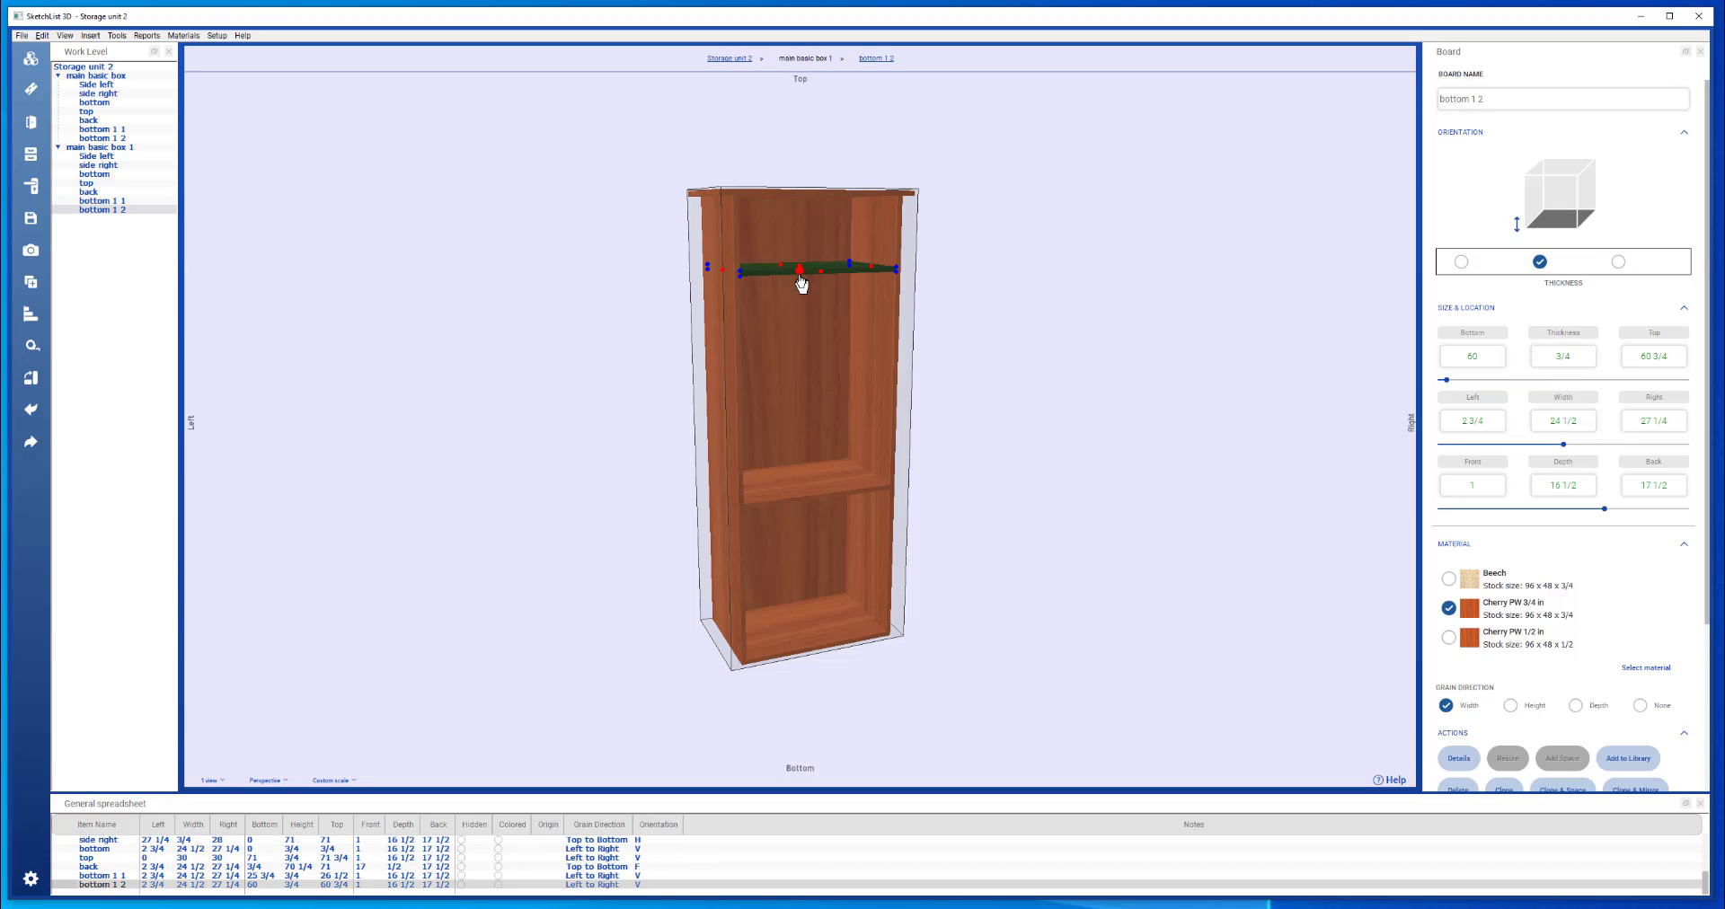
key("Delete")
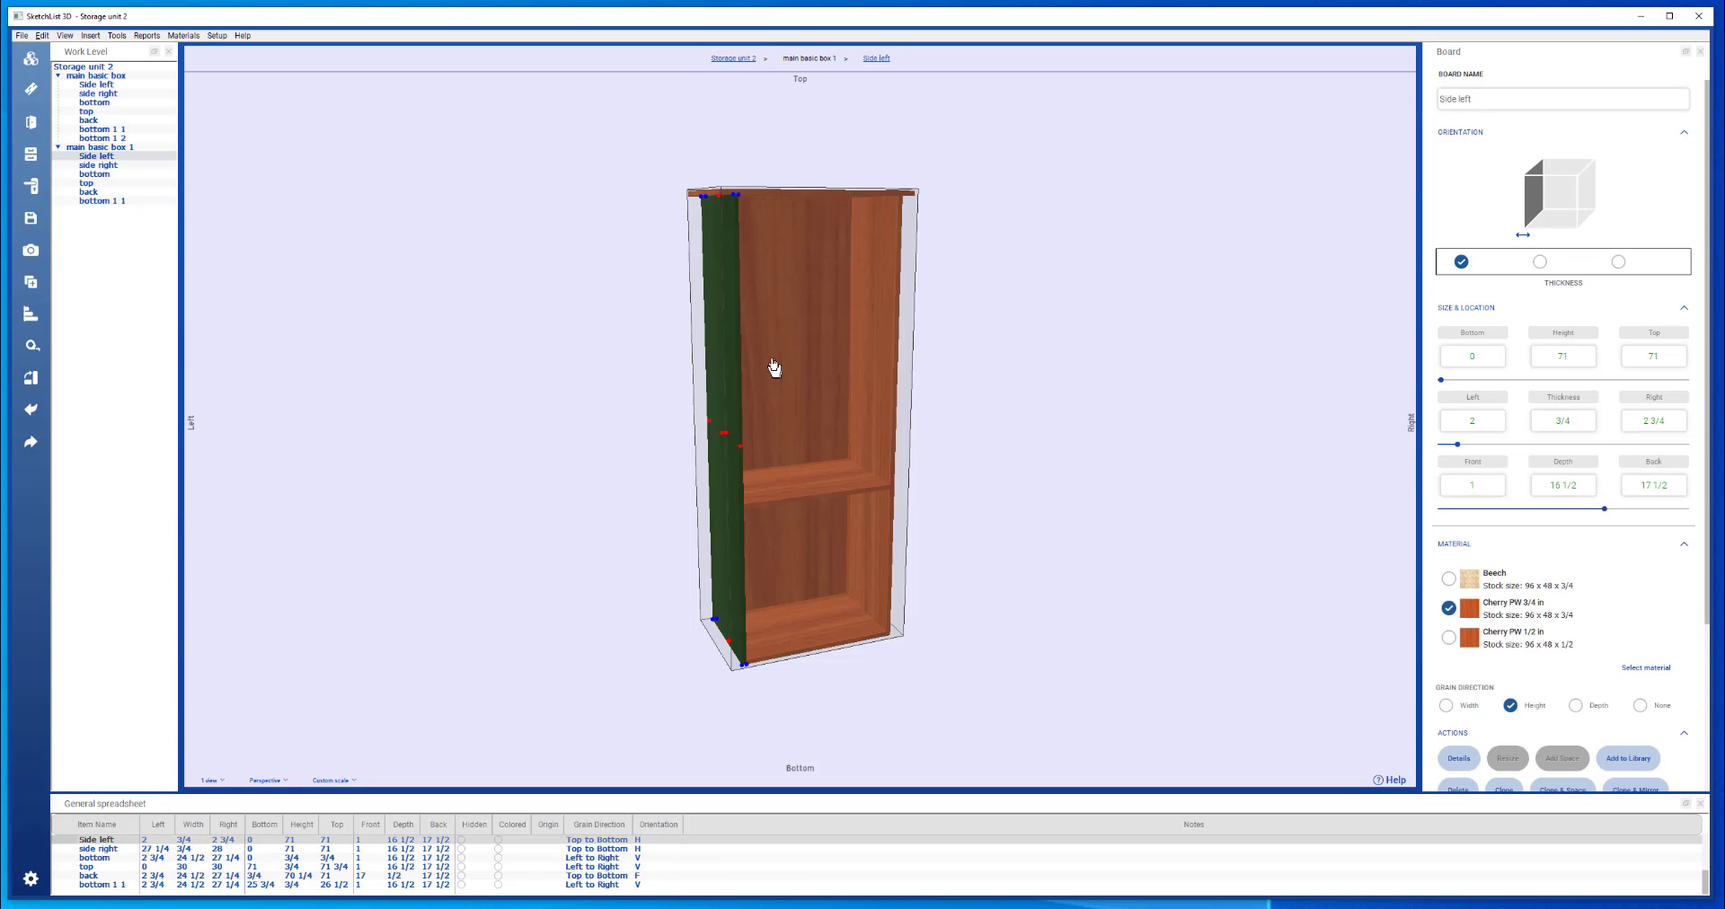
Return to the project level and resize the cloned box from its top face to a height of 60
left_click(90, 67)
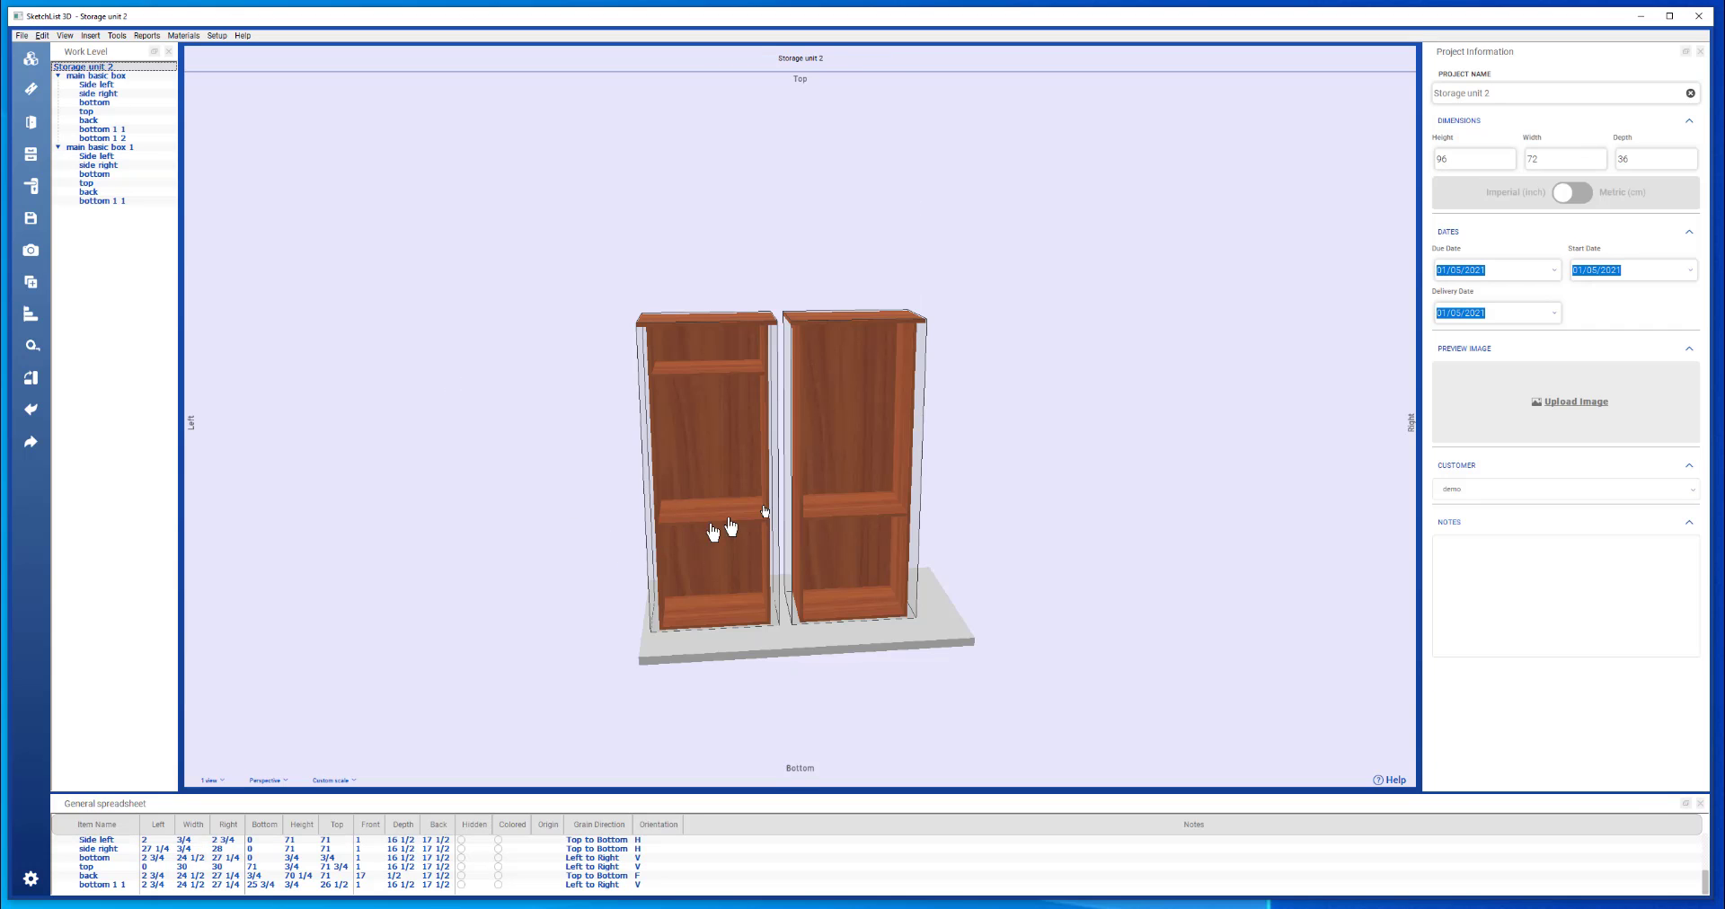
left_click(890, 449)
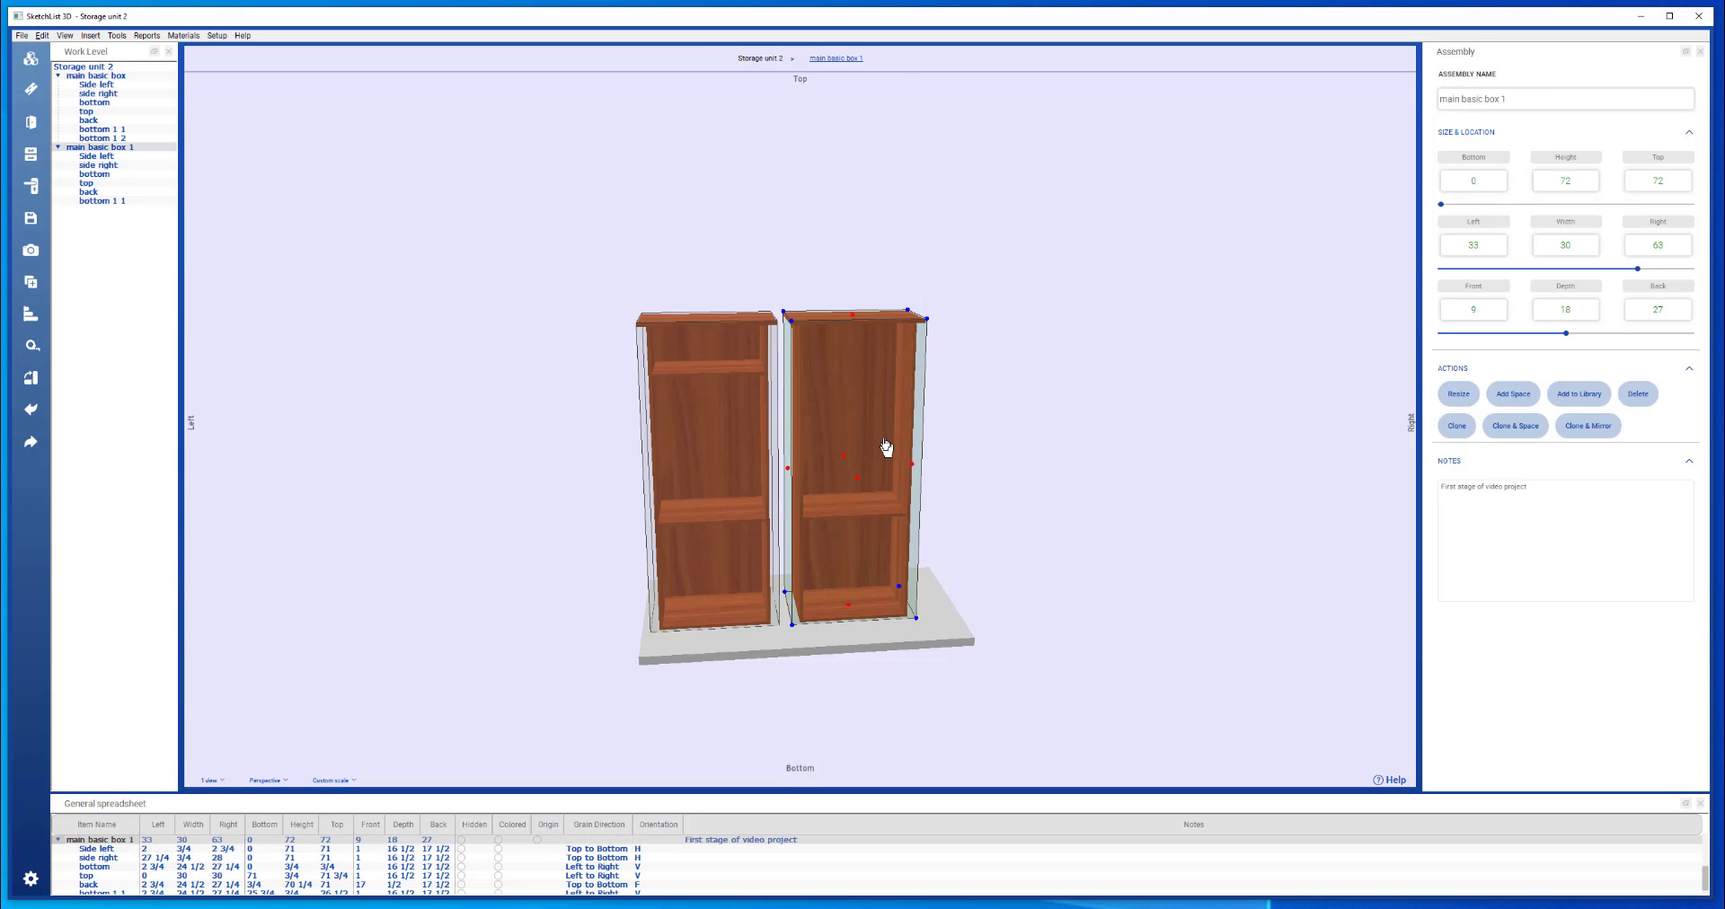
left_click(845, 320)
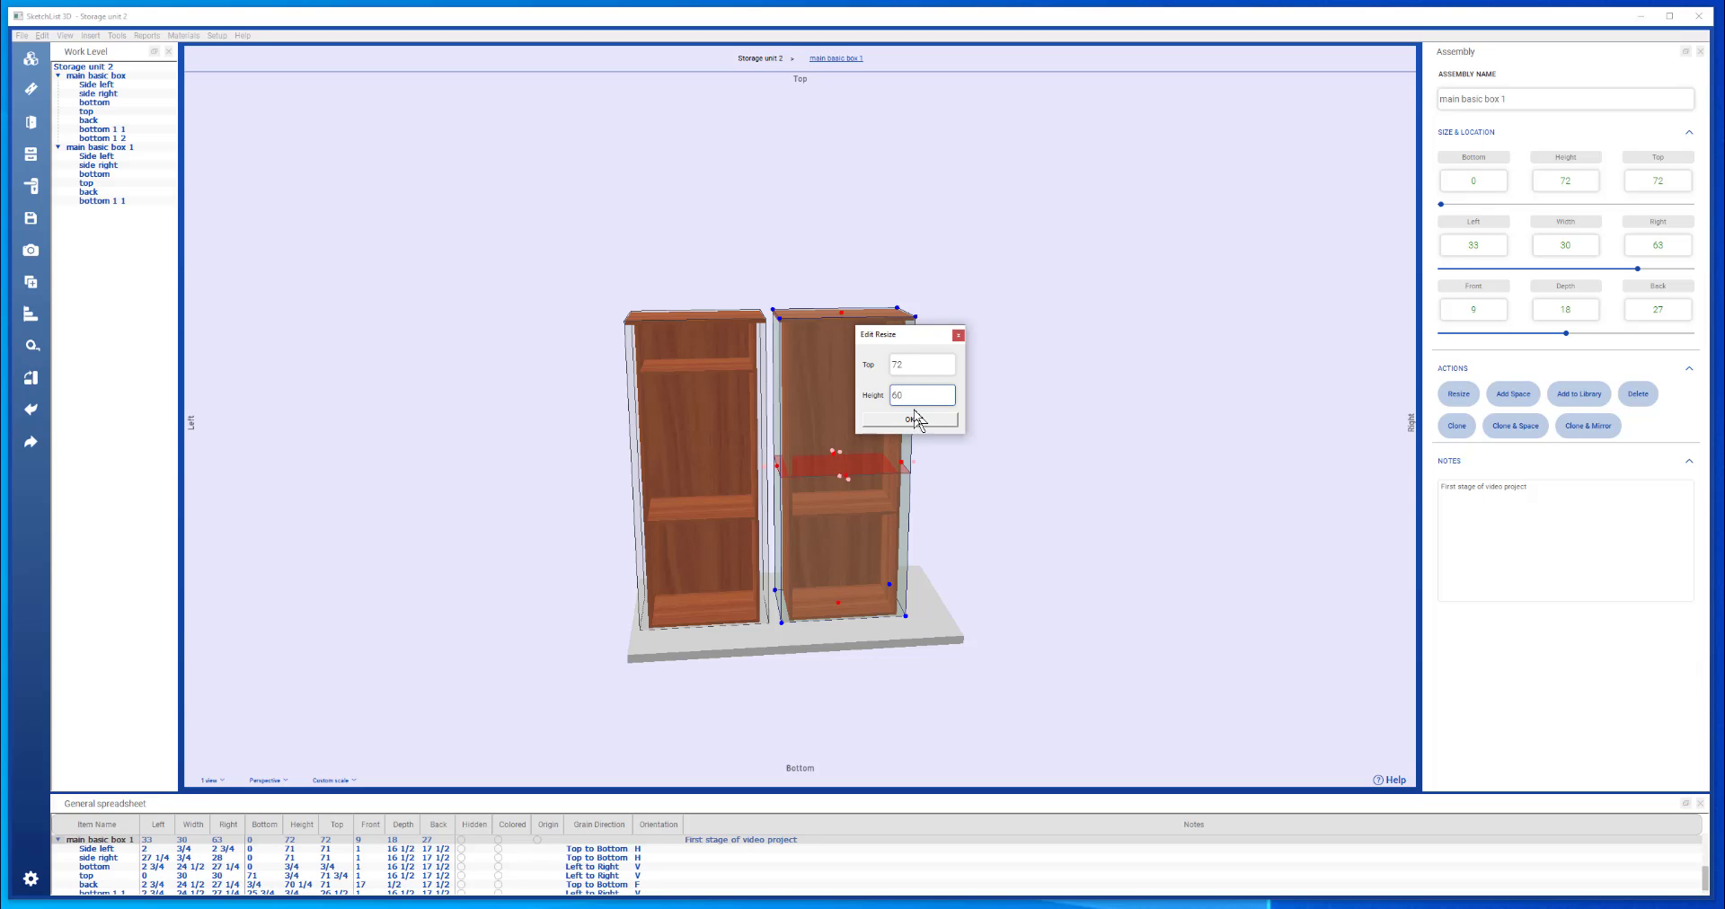
left_click(928, 420)
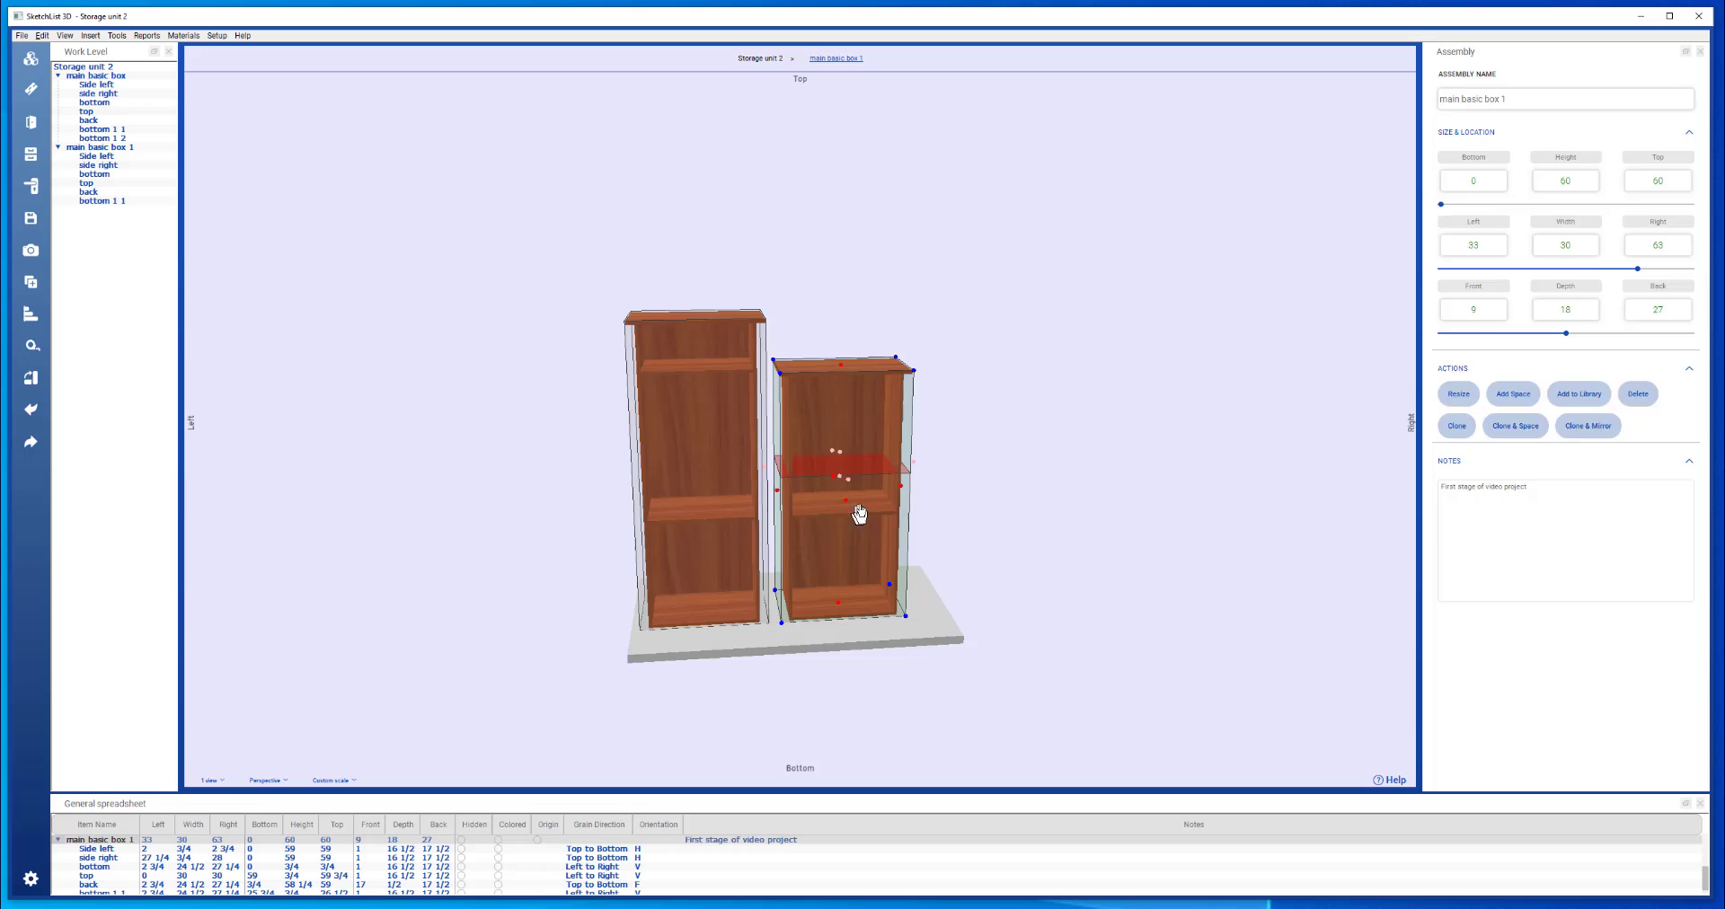
left_click(943, 450)
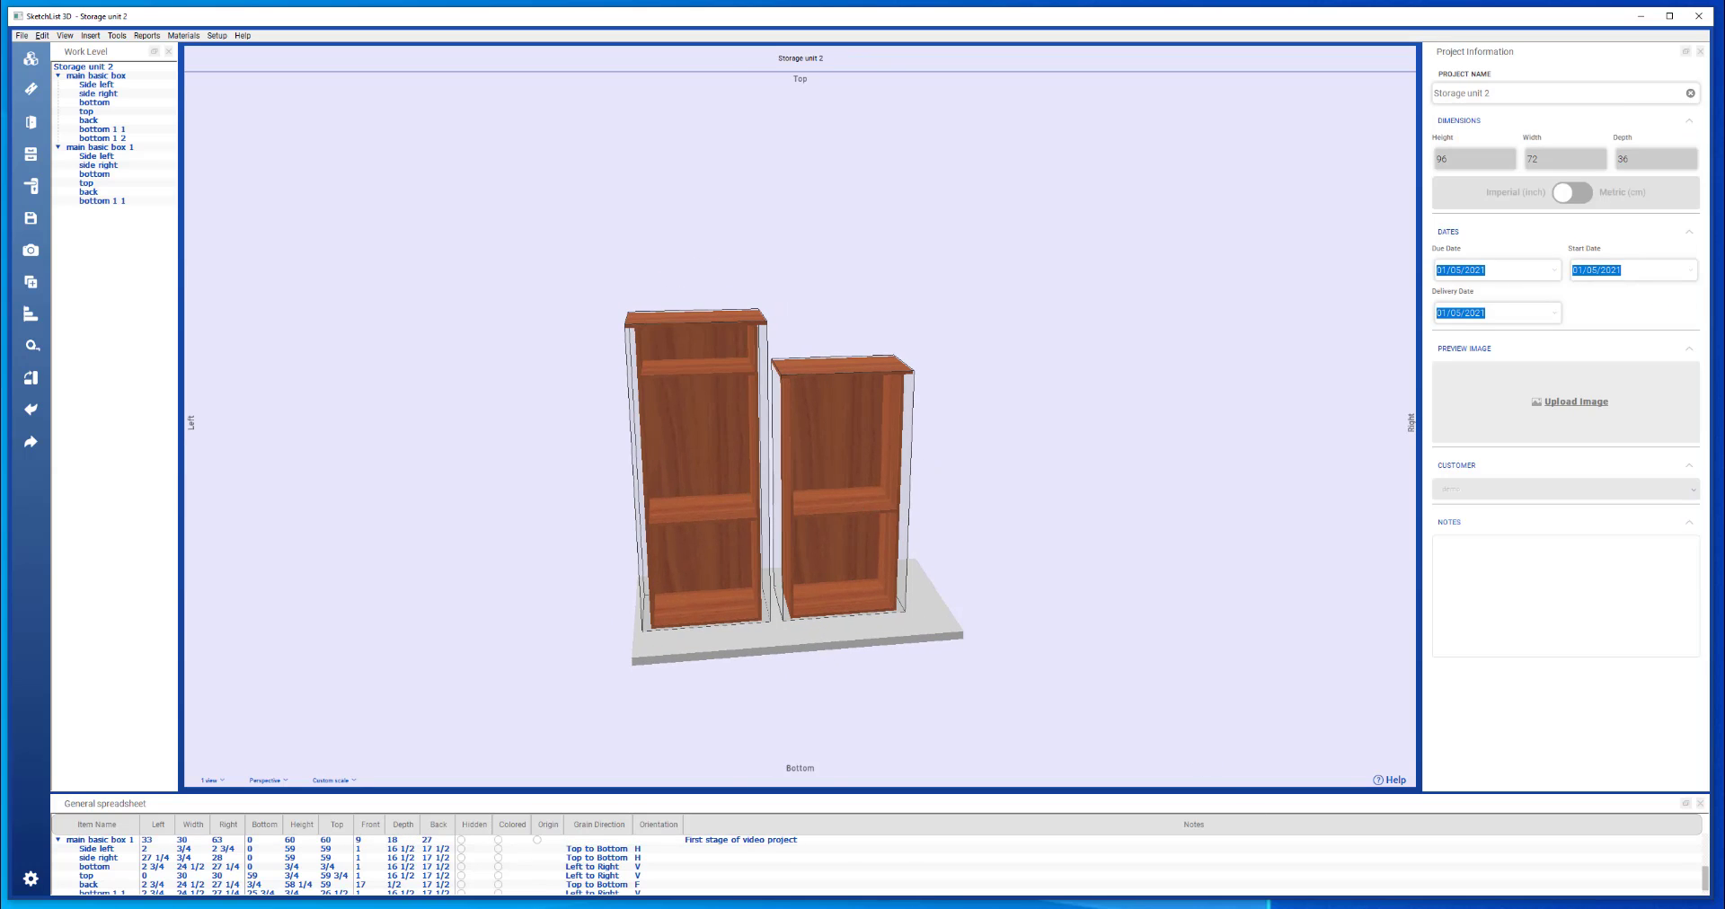
Open the main basic box for board-level editing and clone its left side board
left_click(96, 75)
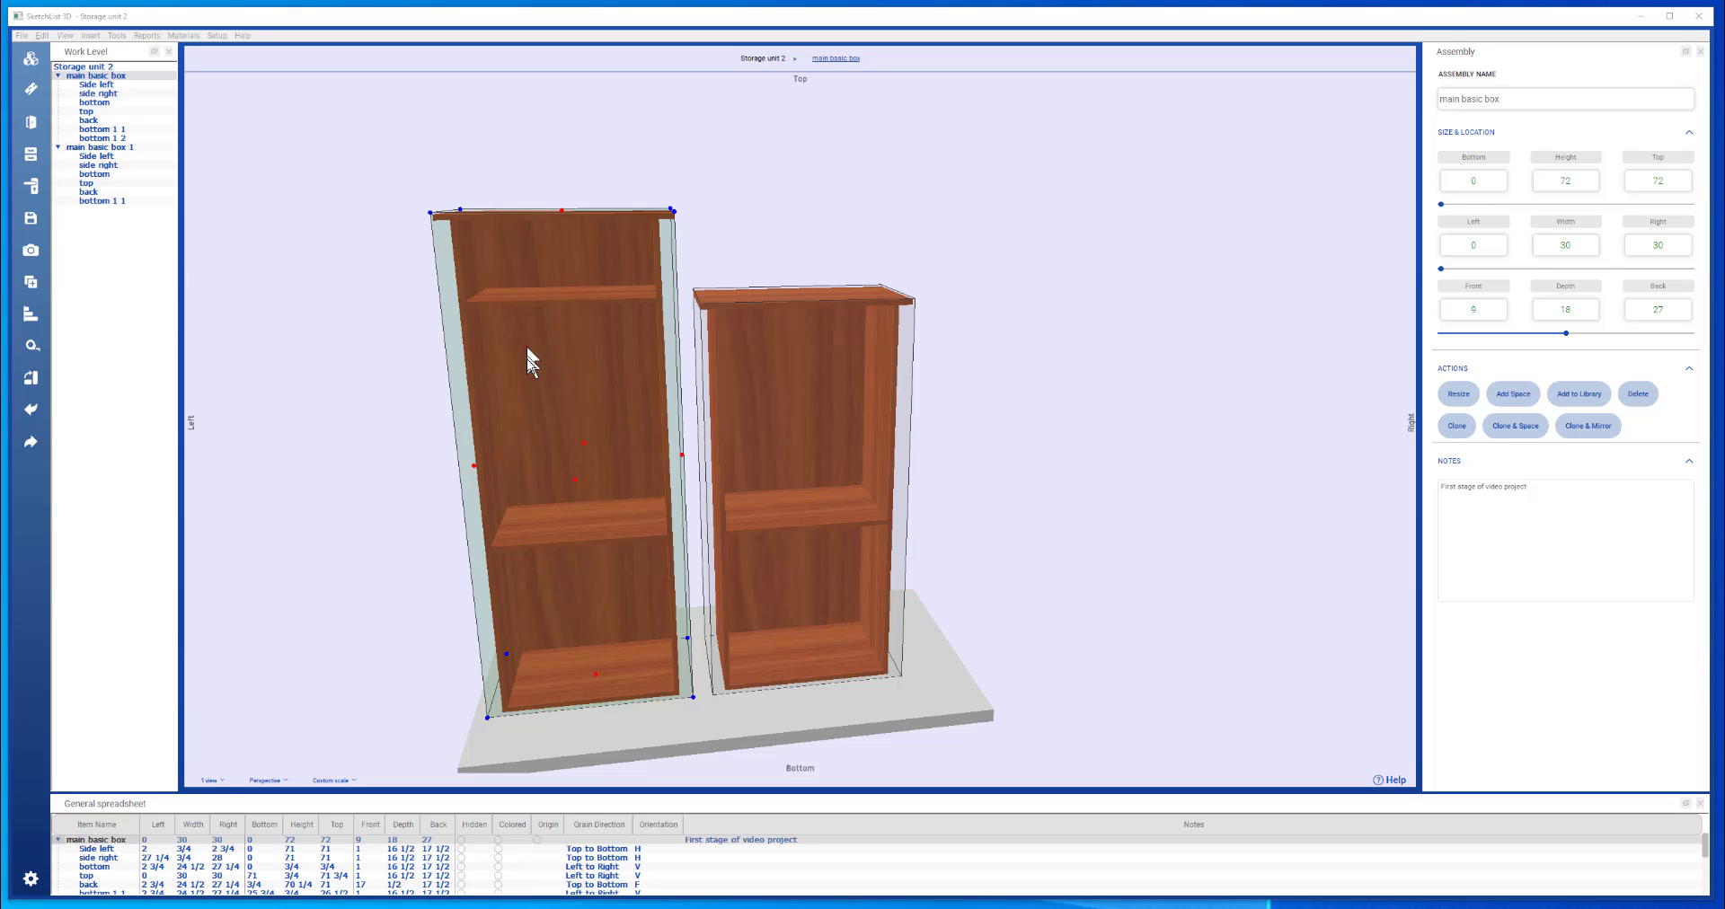
double_click(121, 78)
left_click(864, 566)
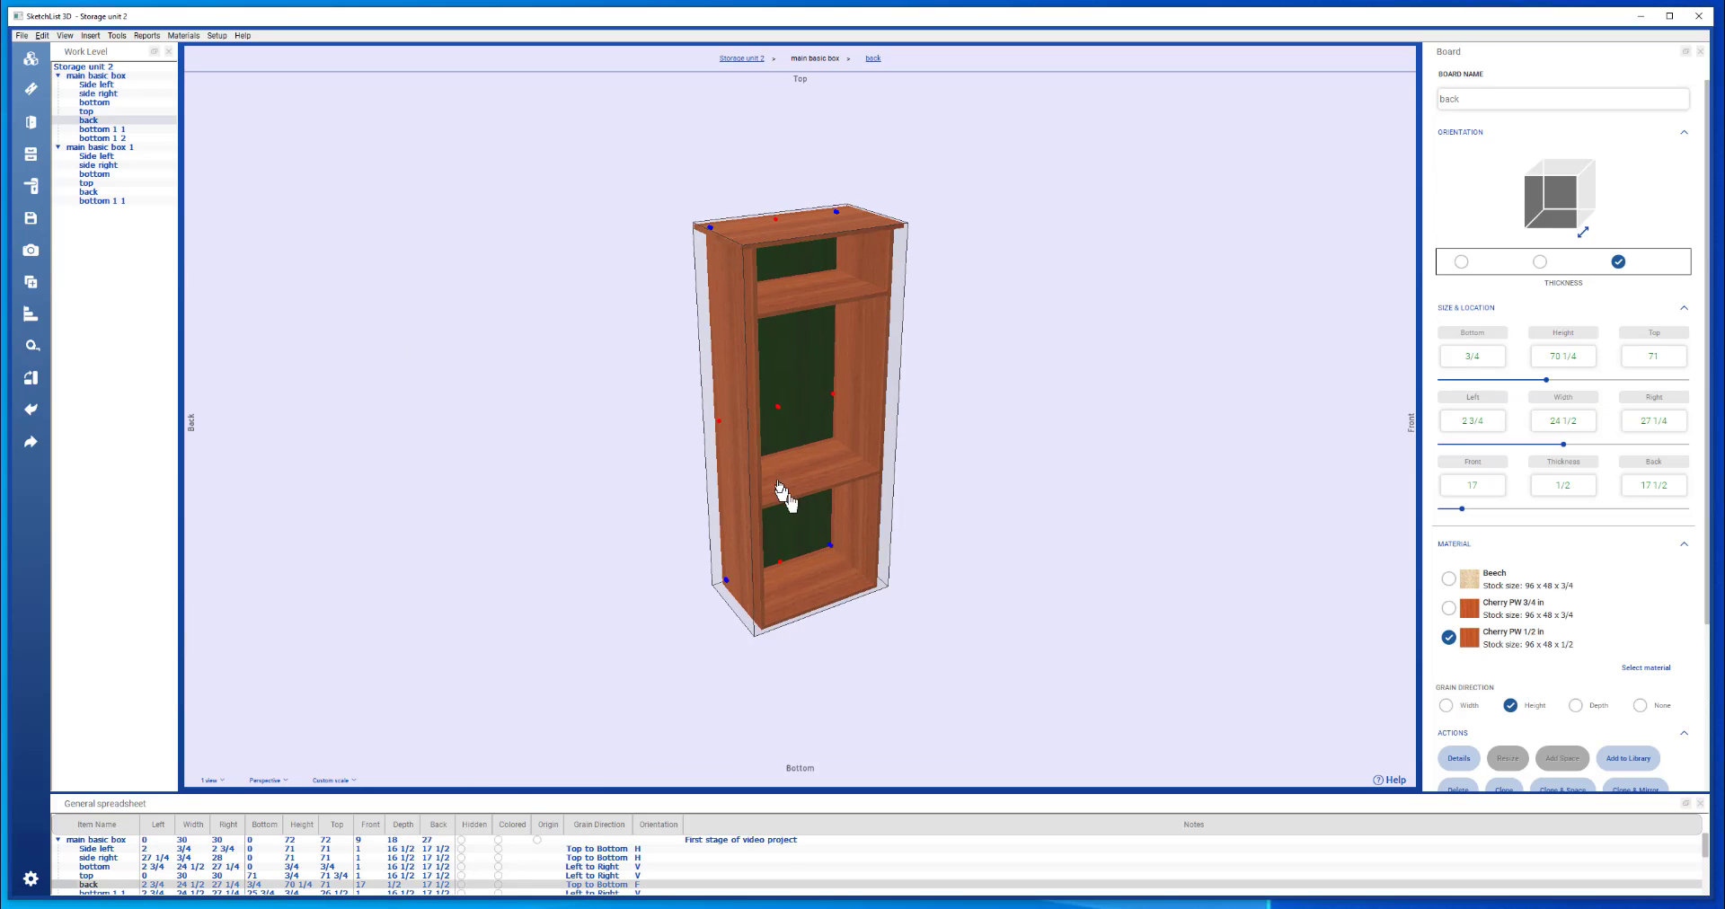
left_click(718, 442)
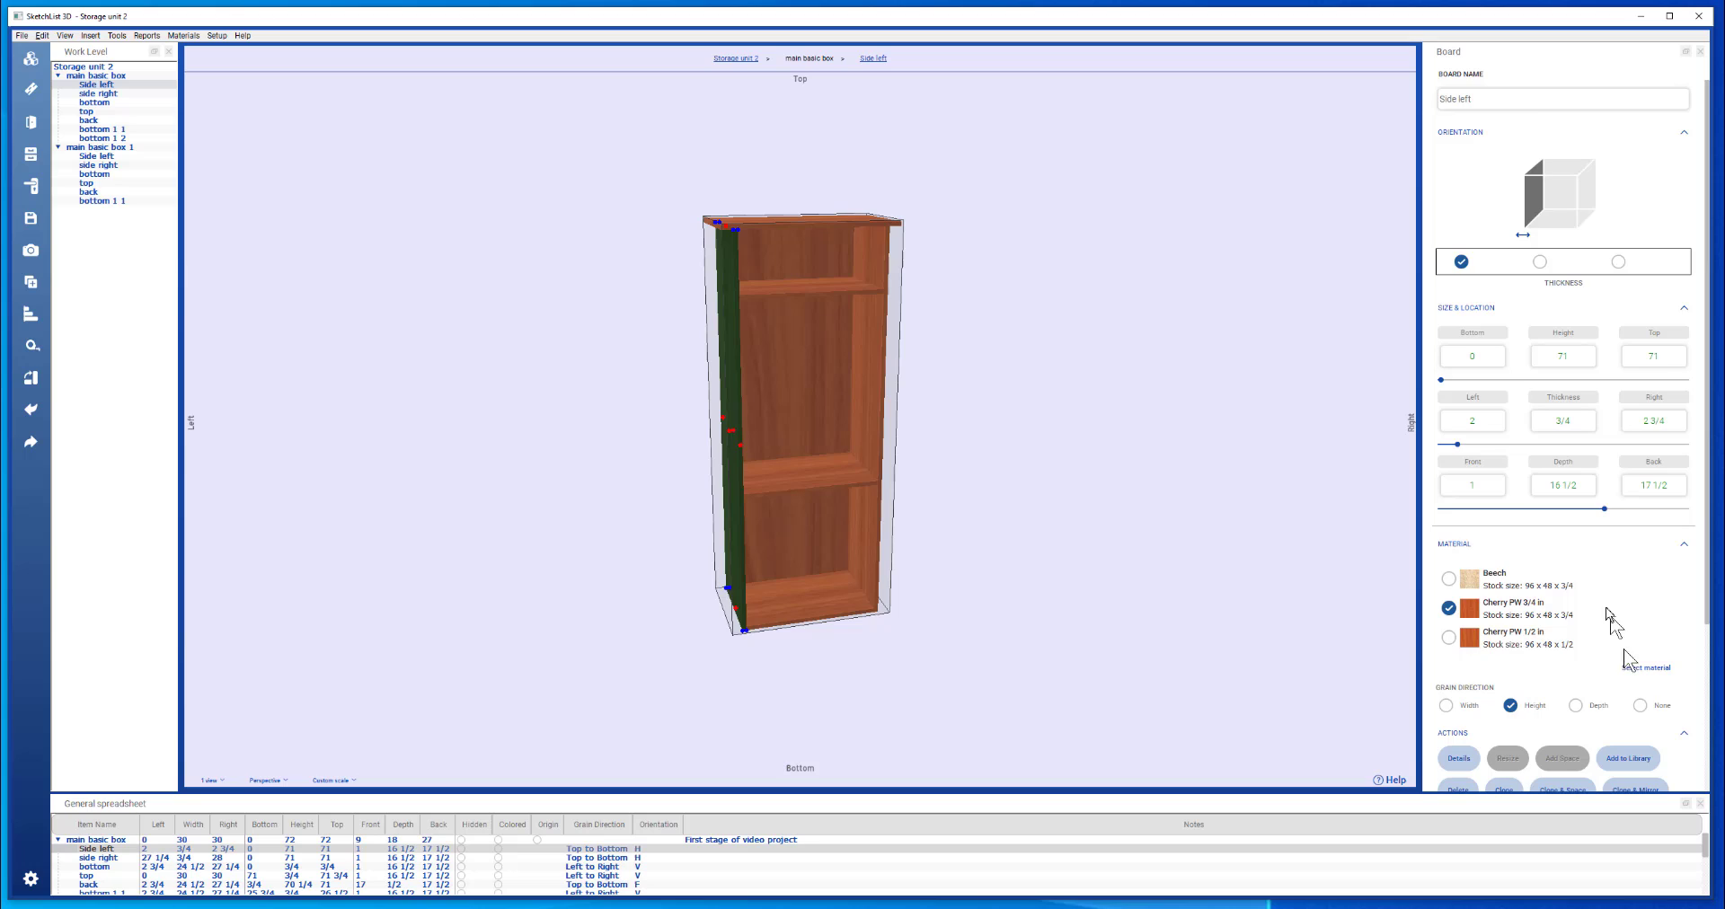
scroll(1583, 593, "down", 1)
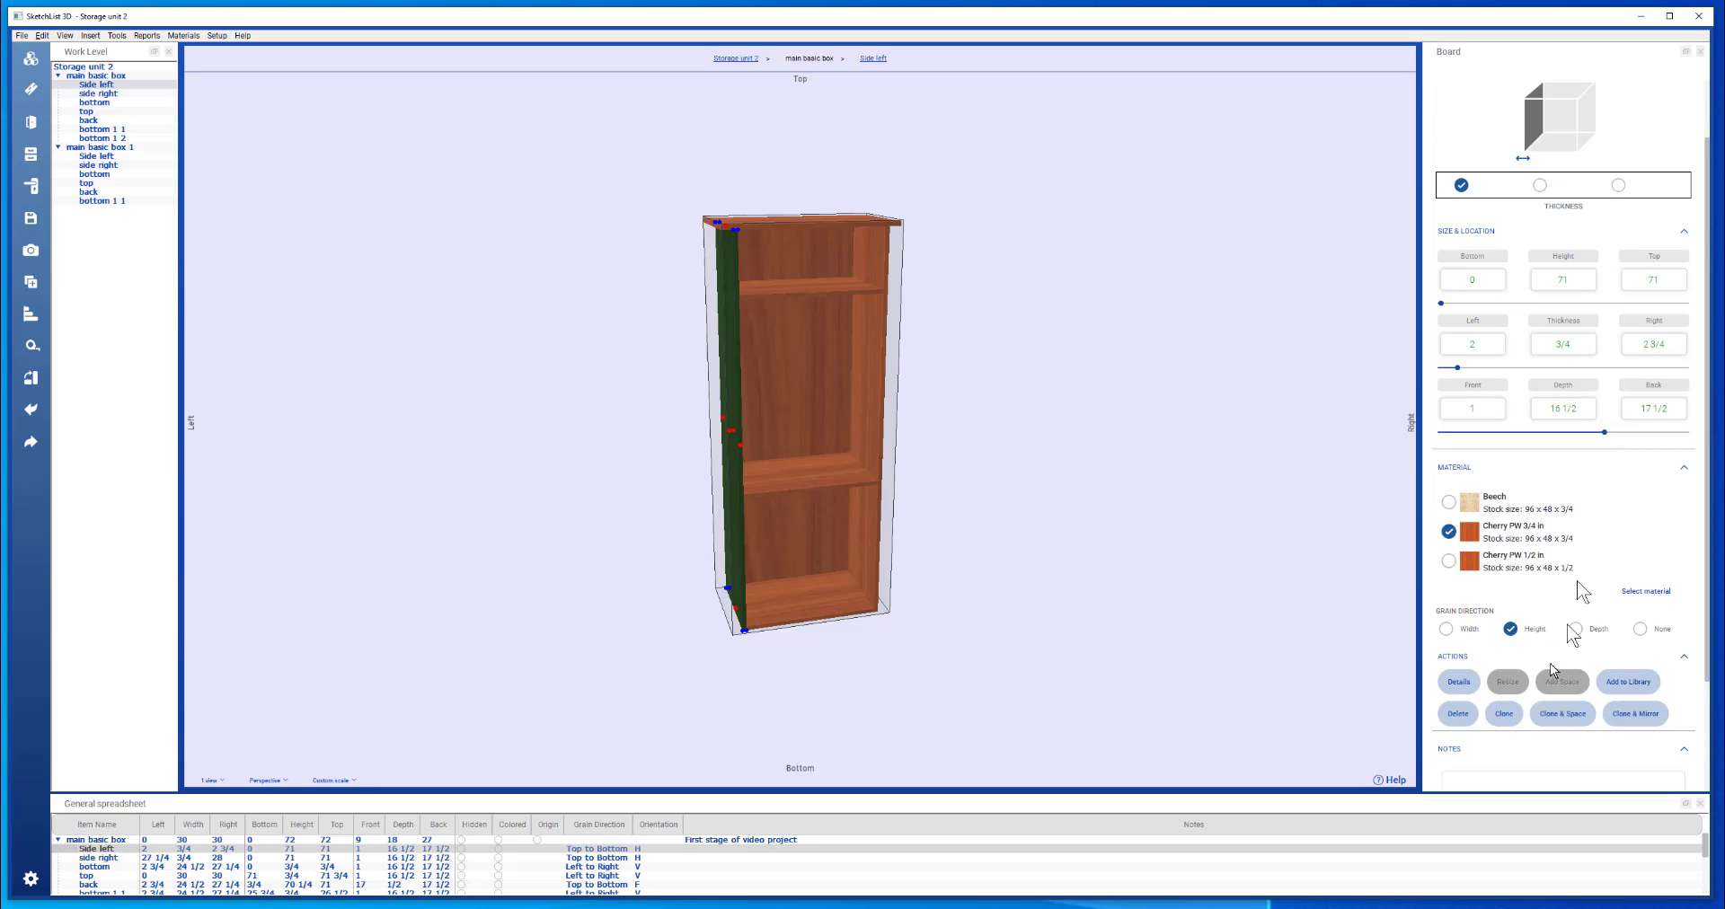
left_click(1504, 713)
scroll(783, 610, "up", 1)
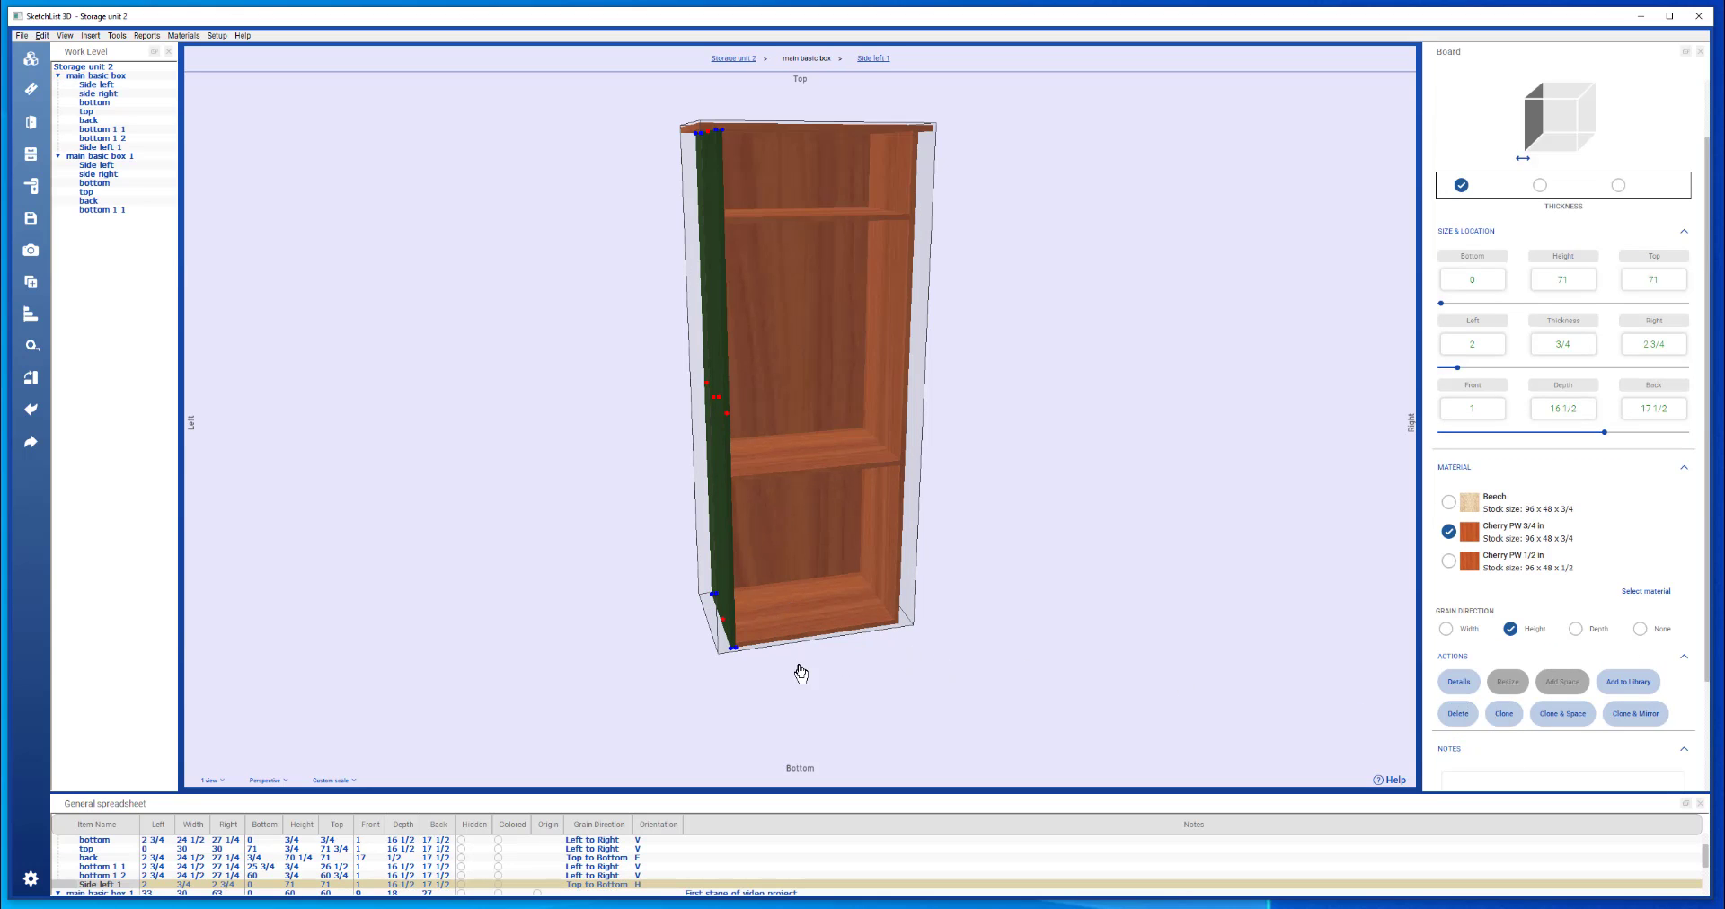
Set the left position of the cloned side board's lower front corner to 12 to form a vertical divider
left_click(730, 649)
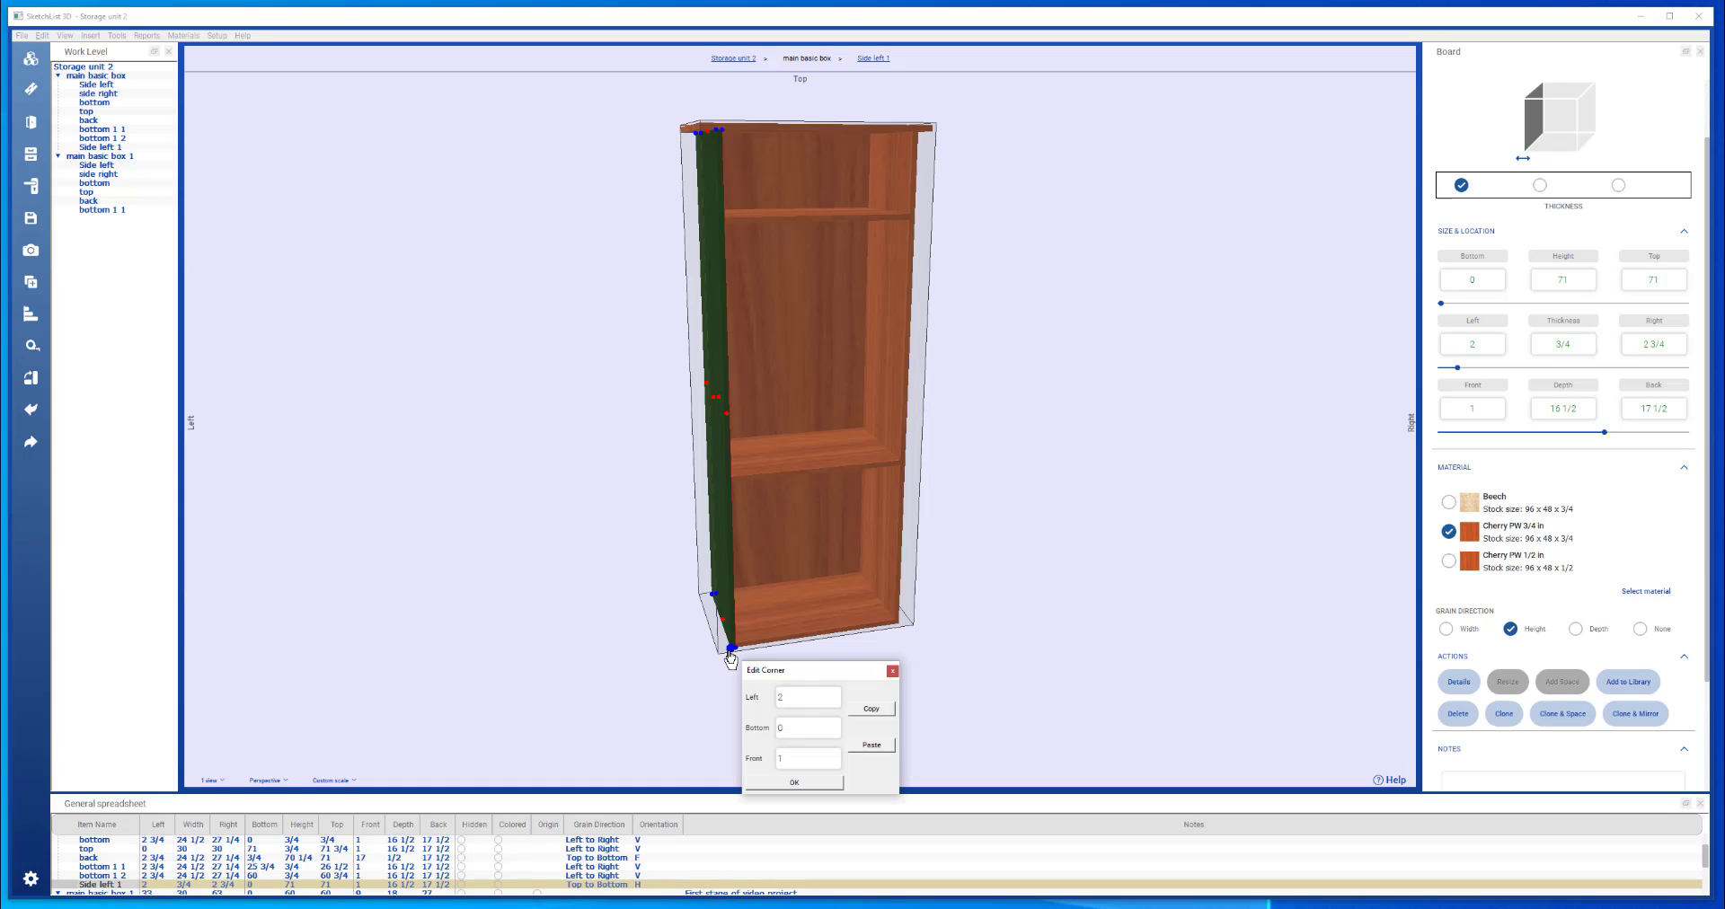
double_click(812, 697)
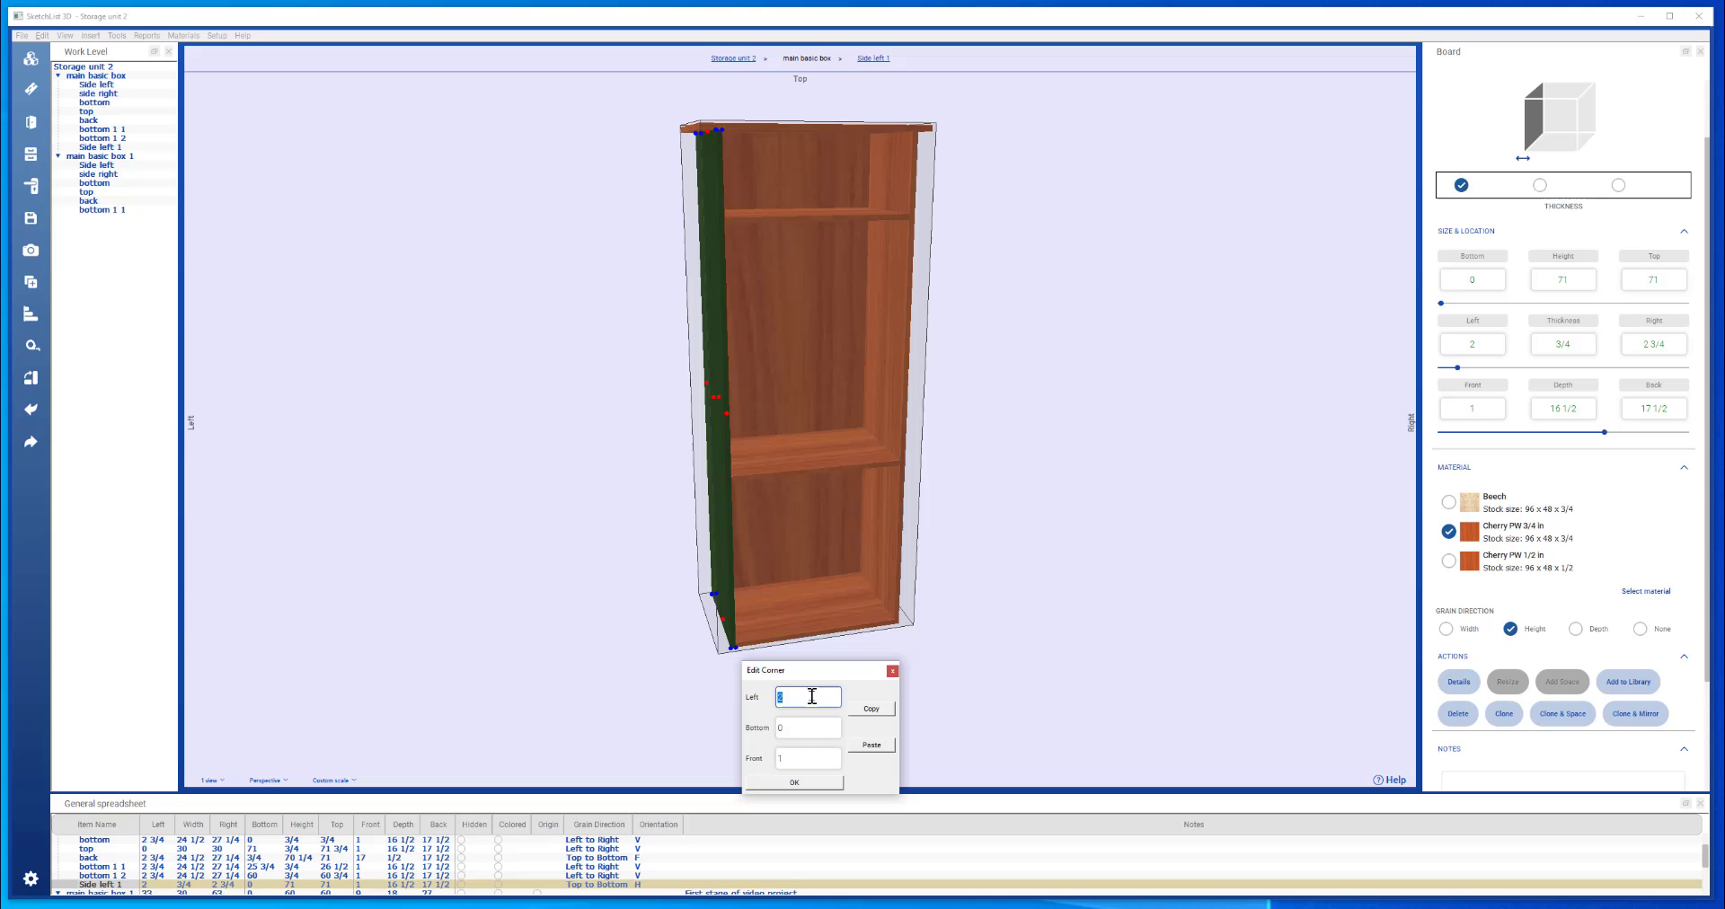
type("12")
left_click(811, 782)
left_click(823, 577)
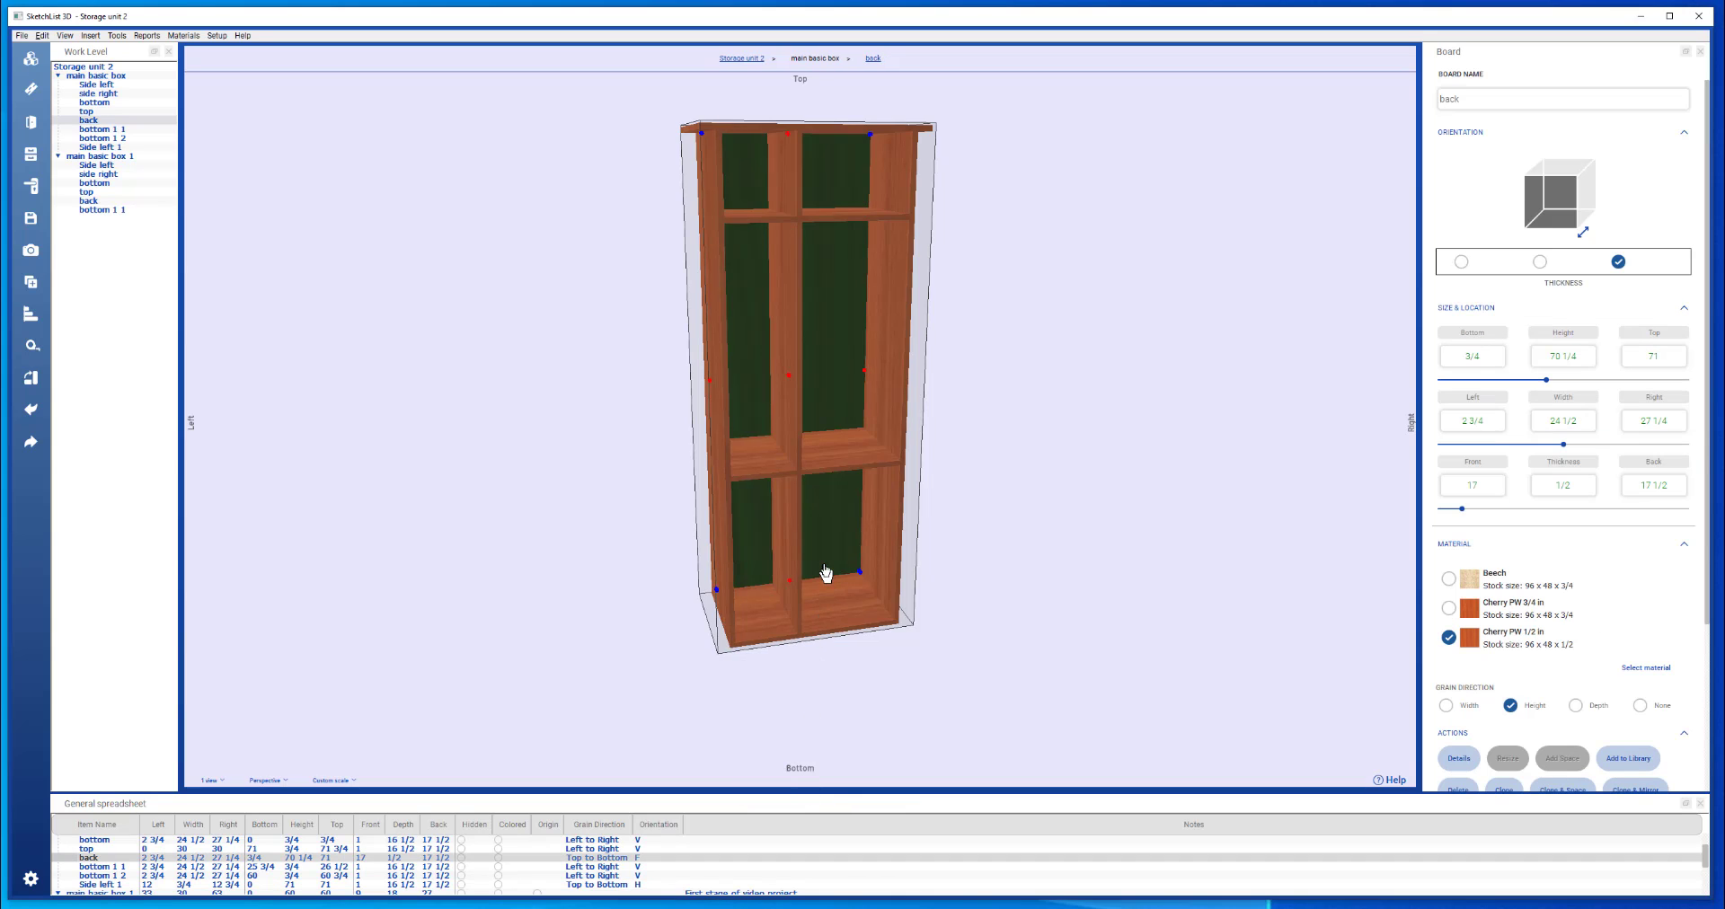
Shorten both shelves by moving their left ends to the right face of the vertical divider
left_click(772, 474)
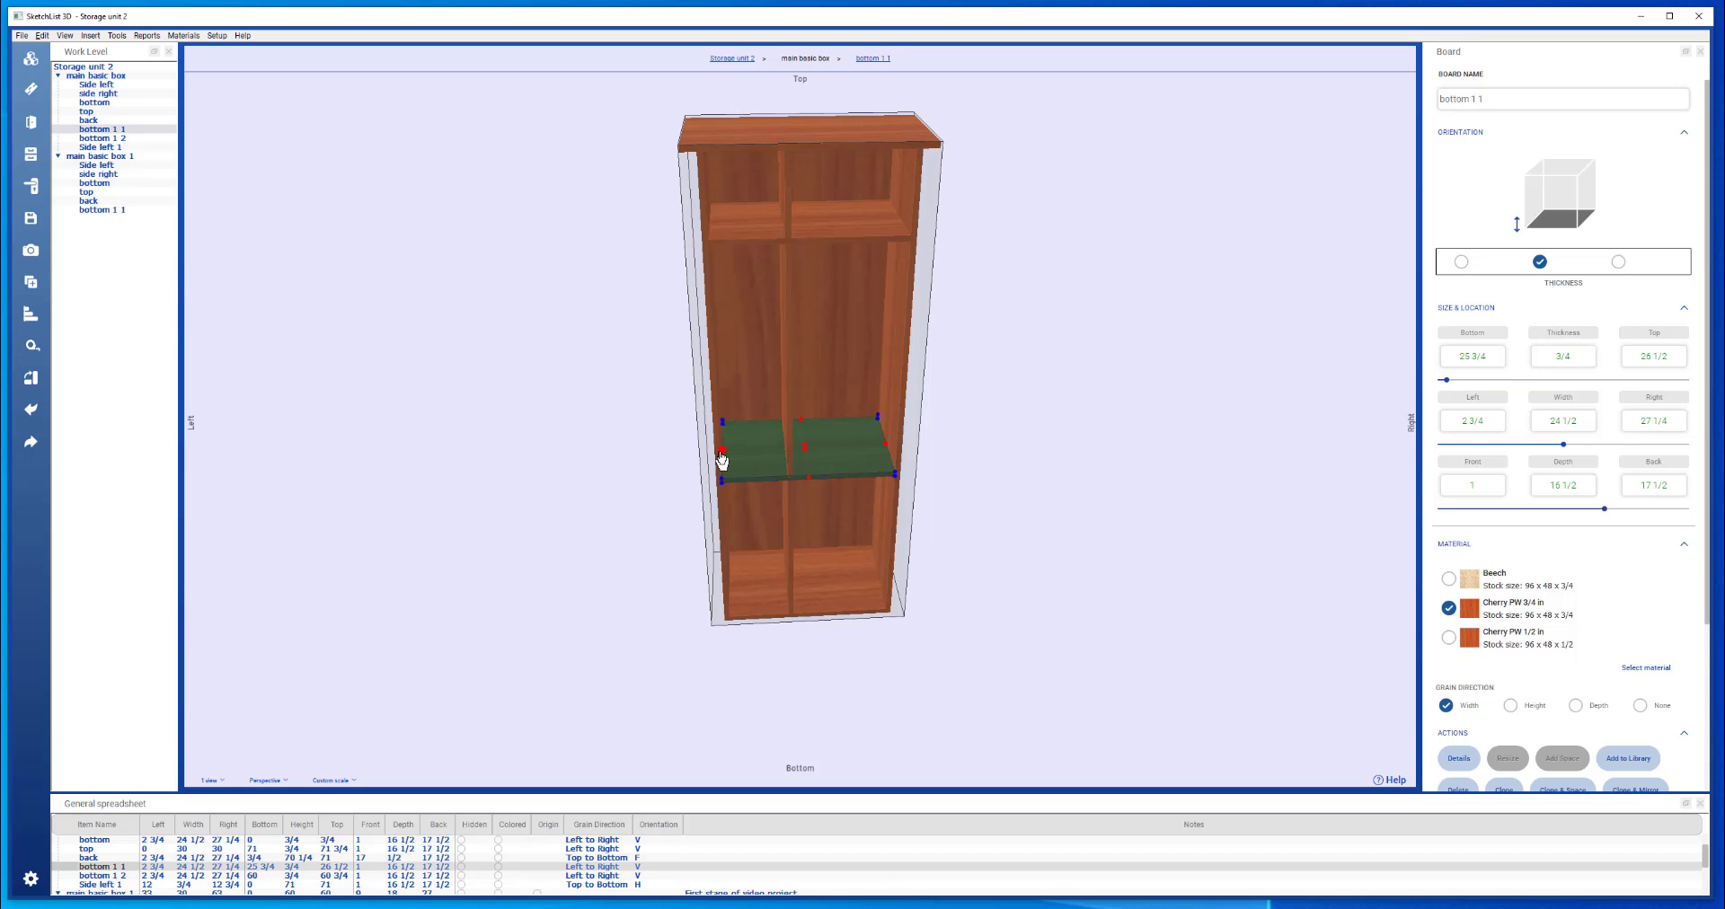
left_click_drag(721, 450, 794, 443)
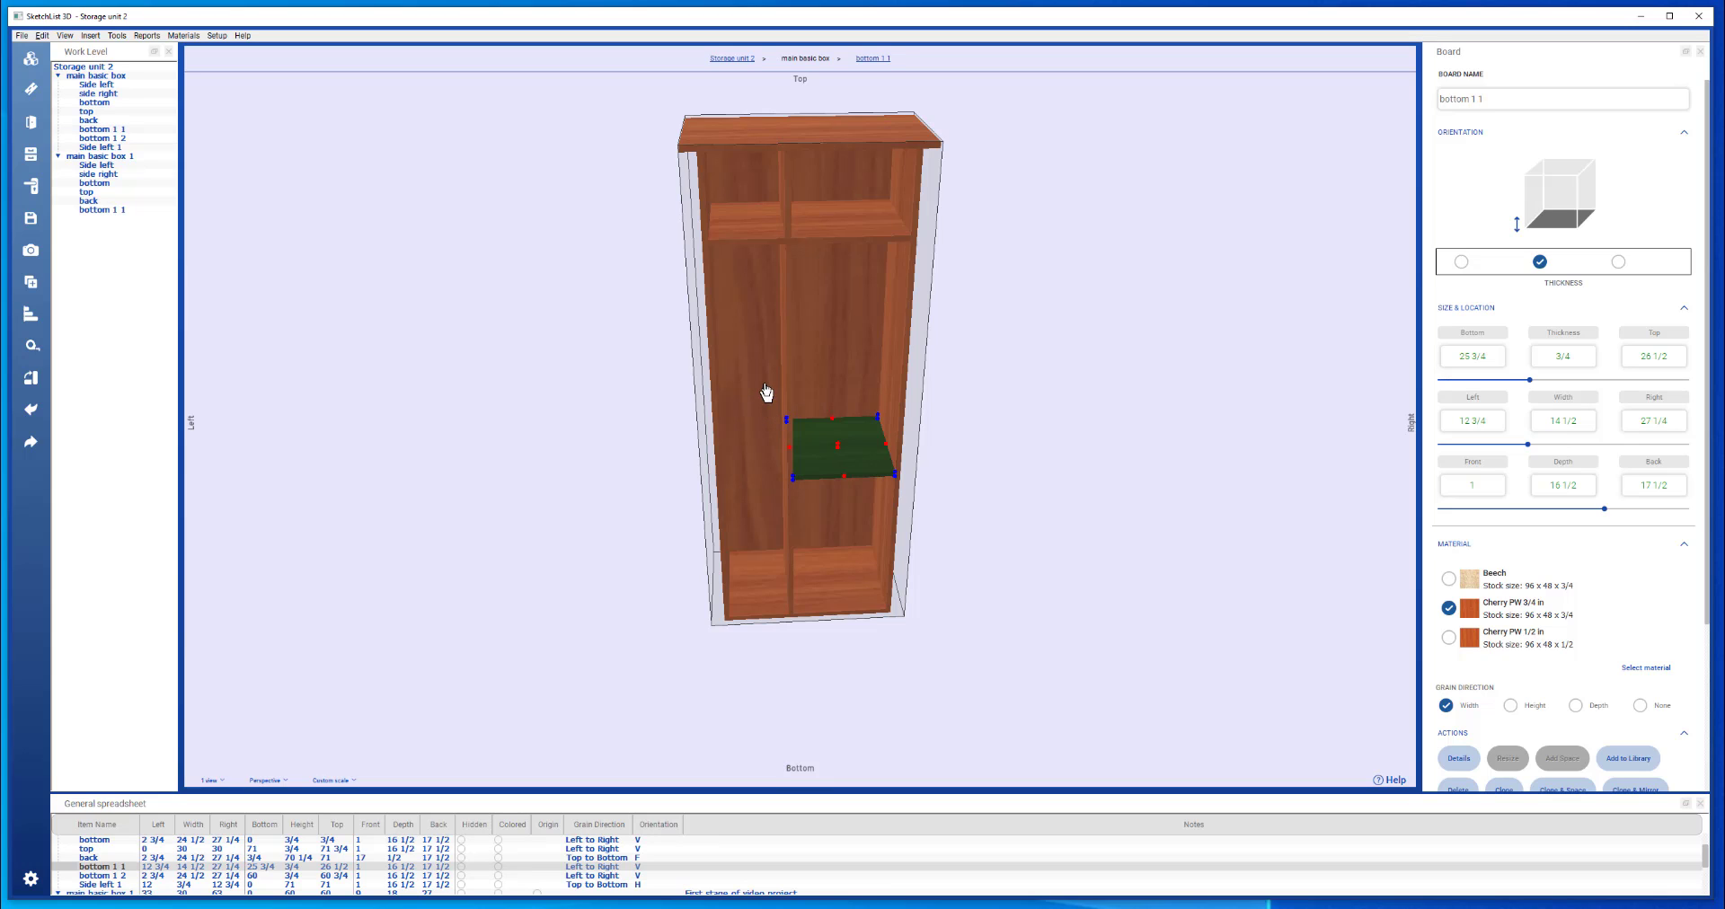
left_click(739, 241)
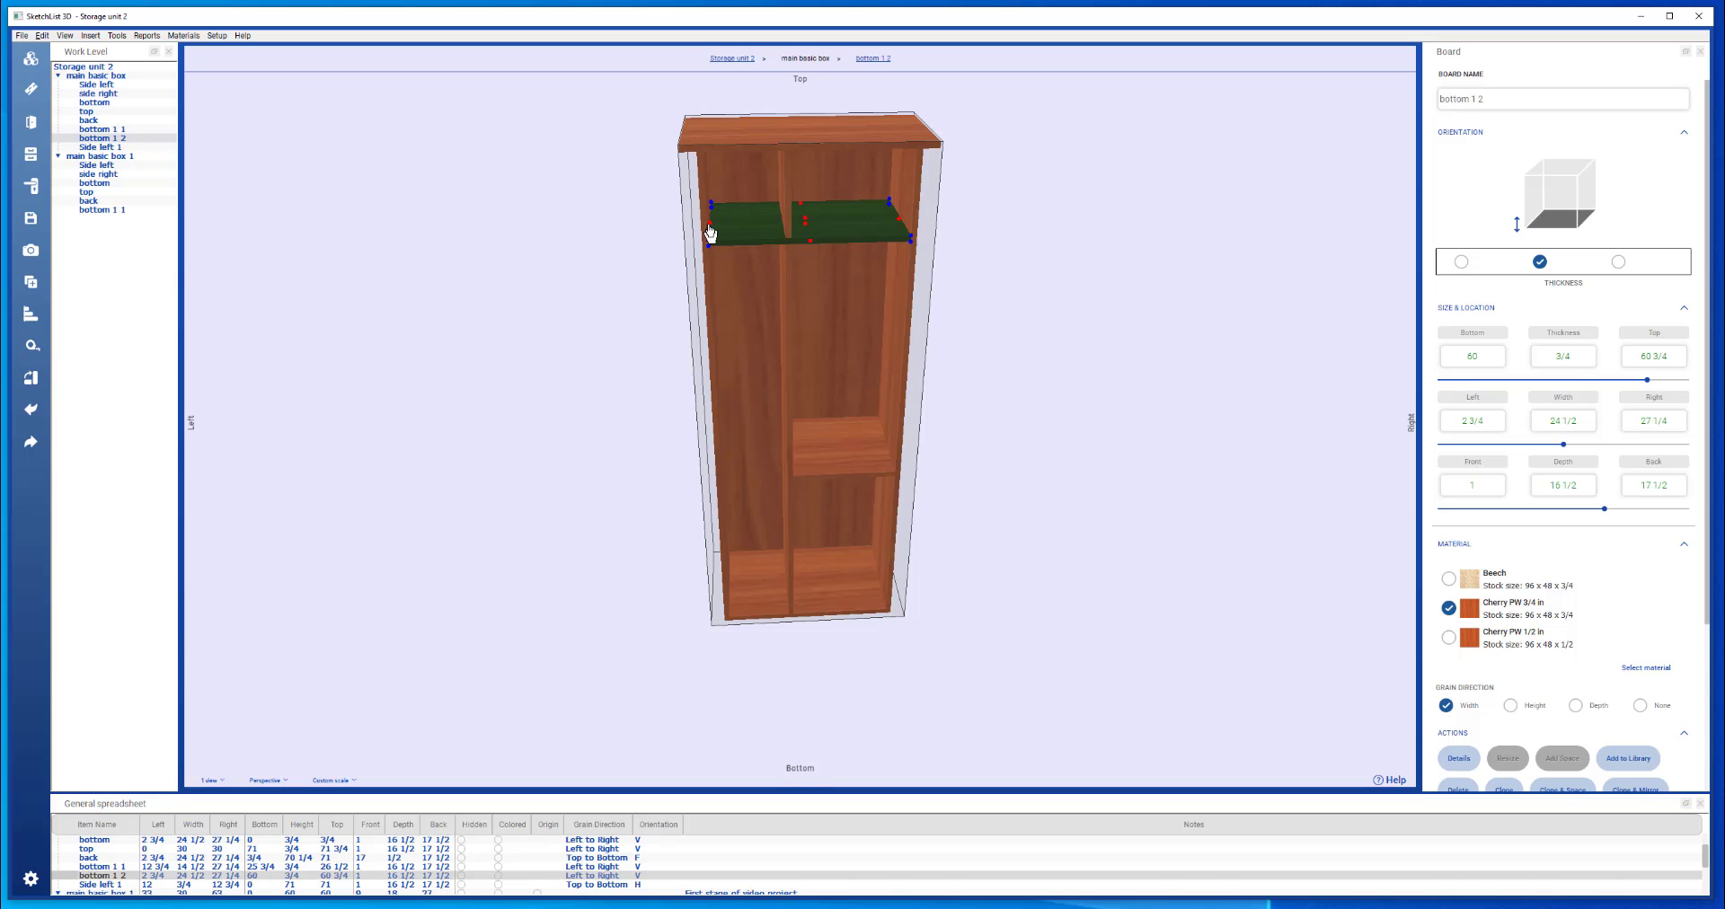
left_click_drag(709, 232, 786, 241)
Align both shortened shelves left against the inside of the left side board, using Left alignment with Inside edges
left_click(790, 303)
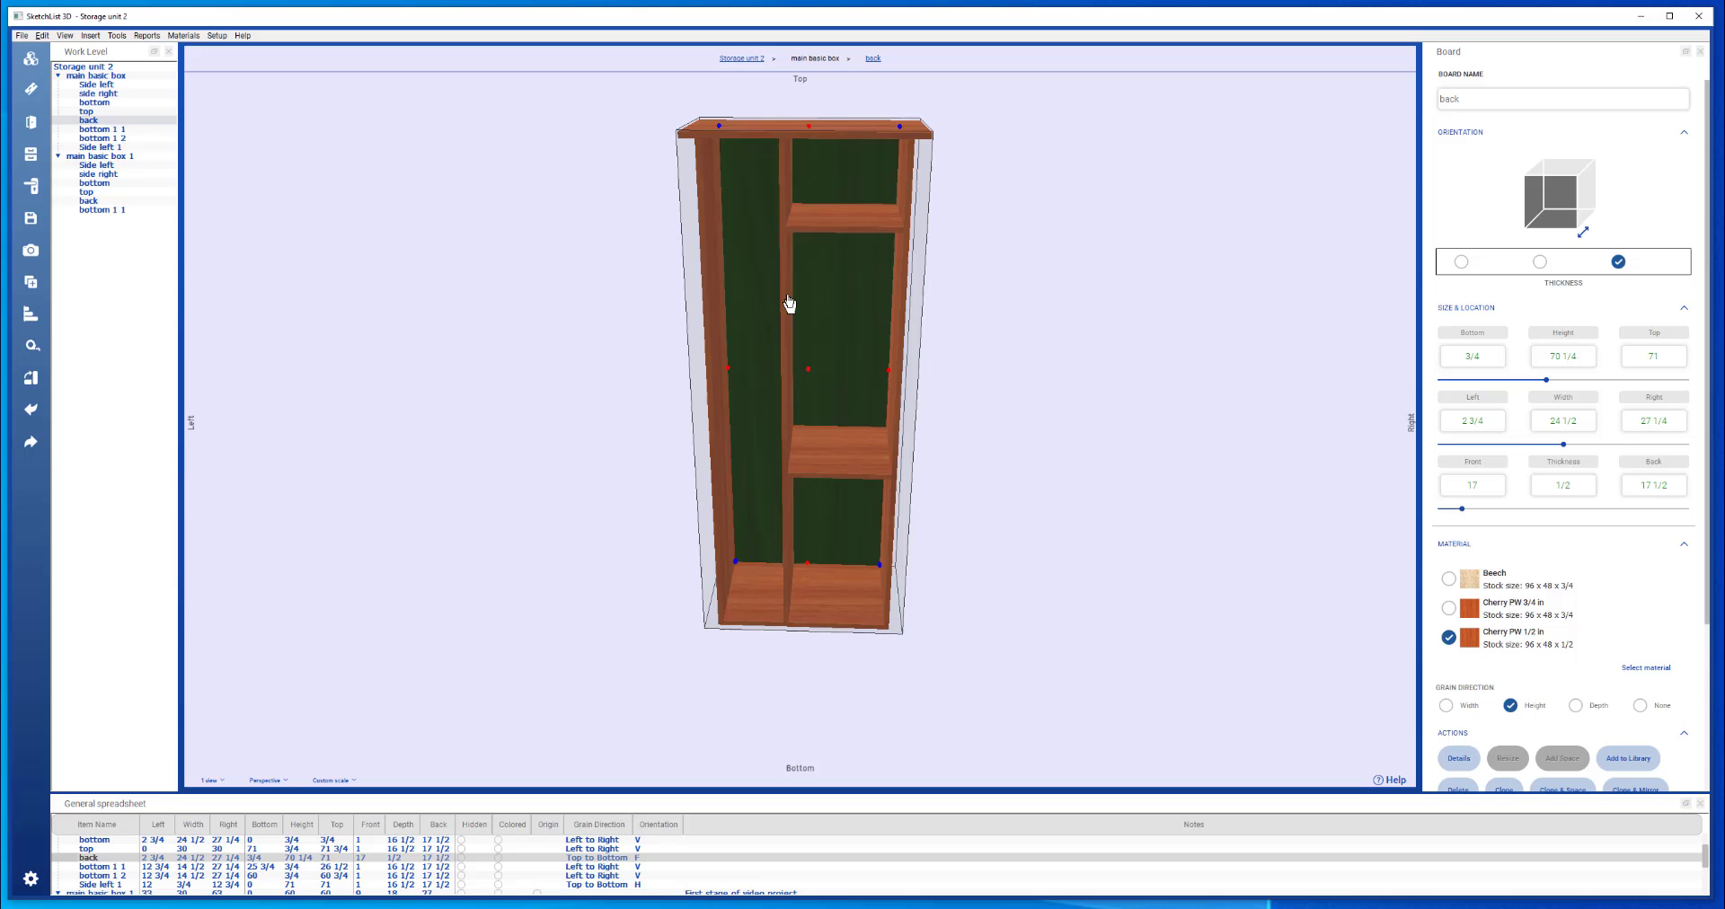
mouse_move(790, 302)
right_mouse_down()
mouse_move(851, 308)
mouse_move(797, 316)
mouse_move(789, 296)
right_mouse_up()
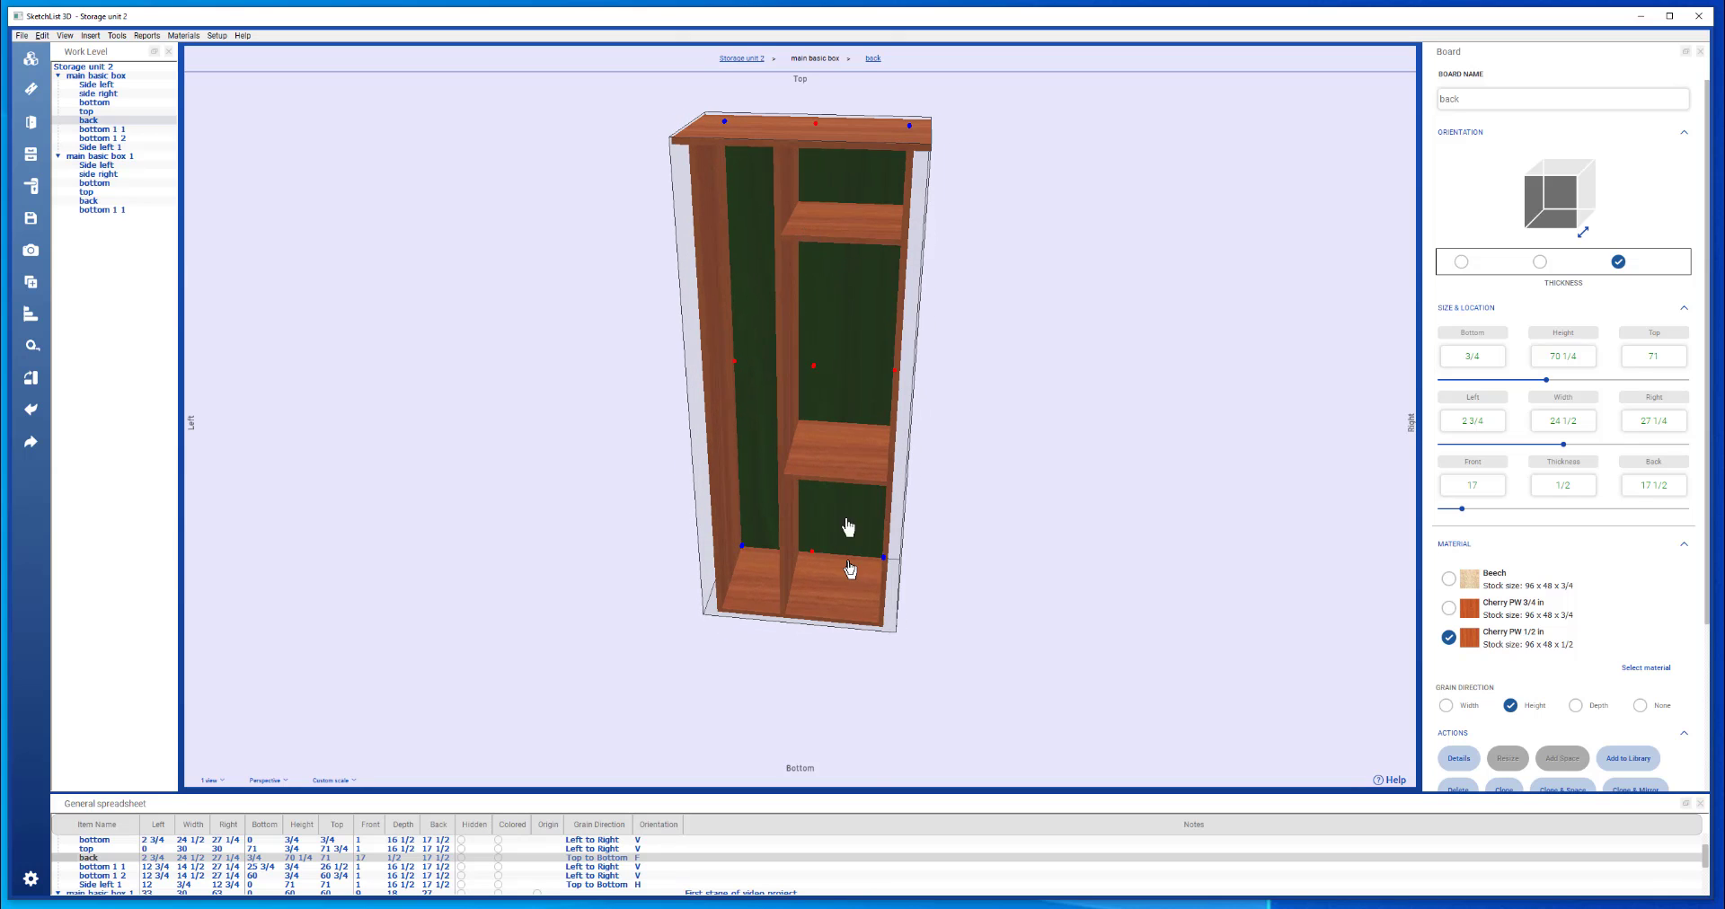
left_click(715, 351)
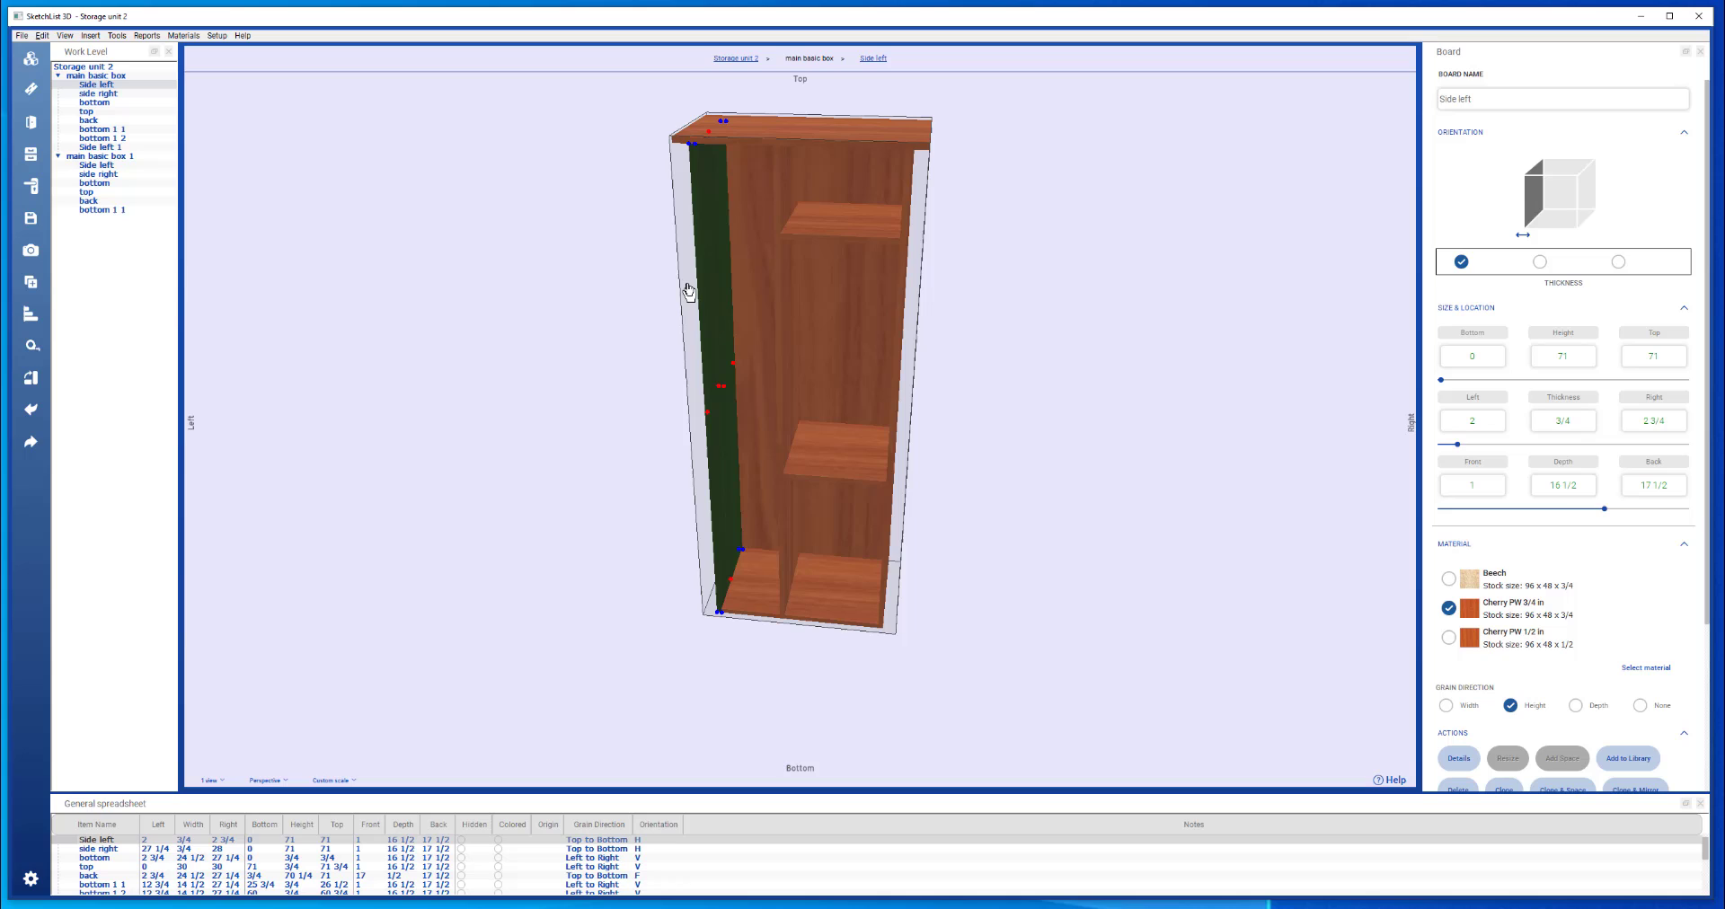
left_click(840, 232)
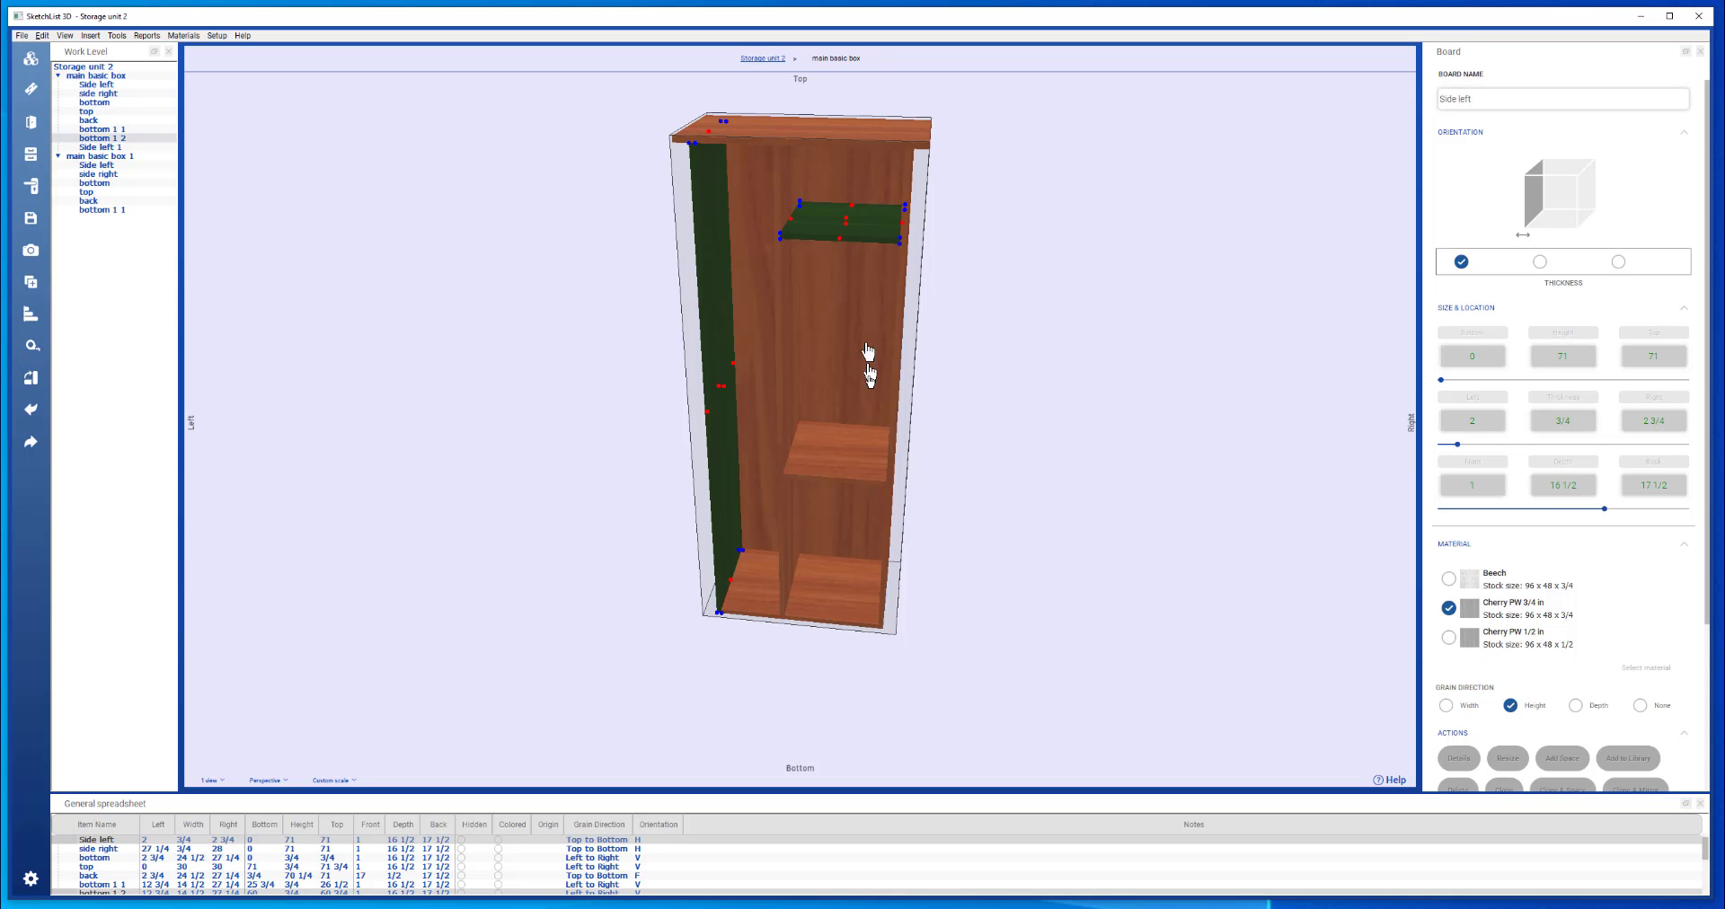
left_click(853, 454)
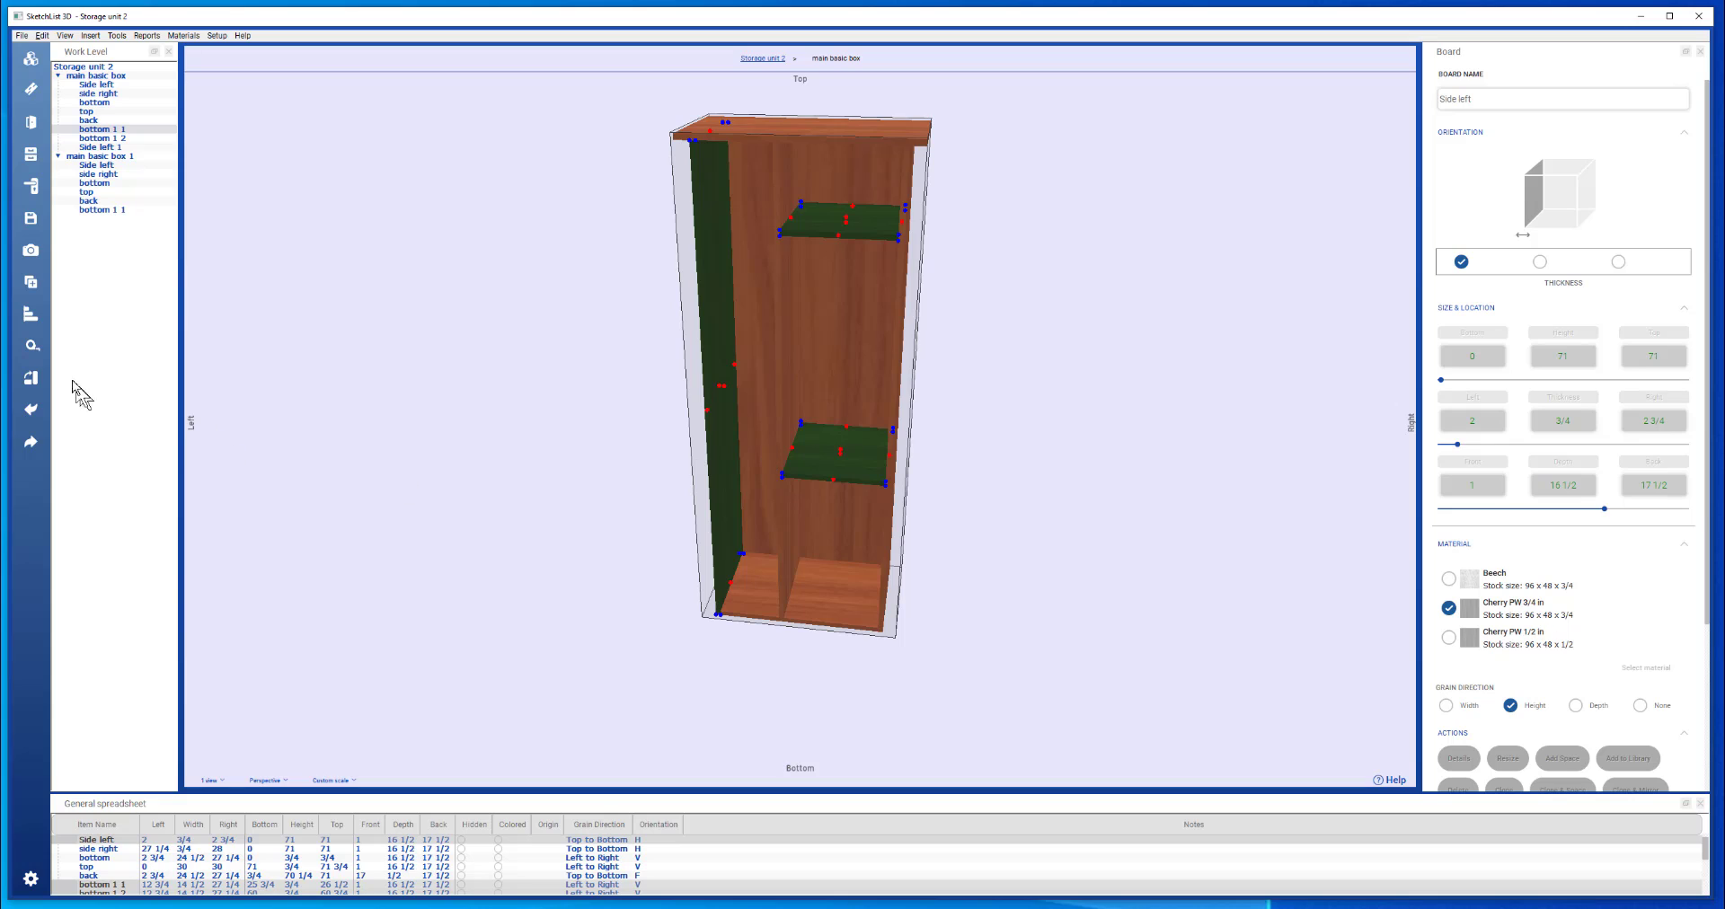
left_click(32, 318)
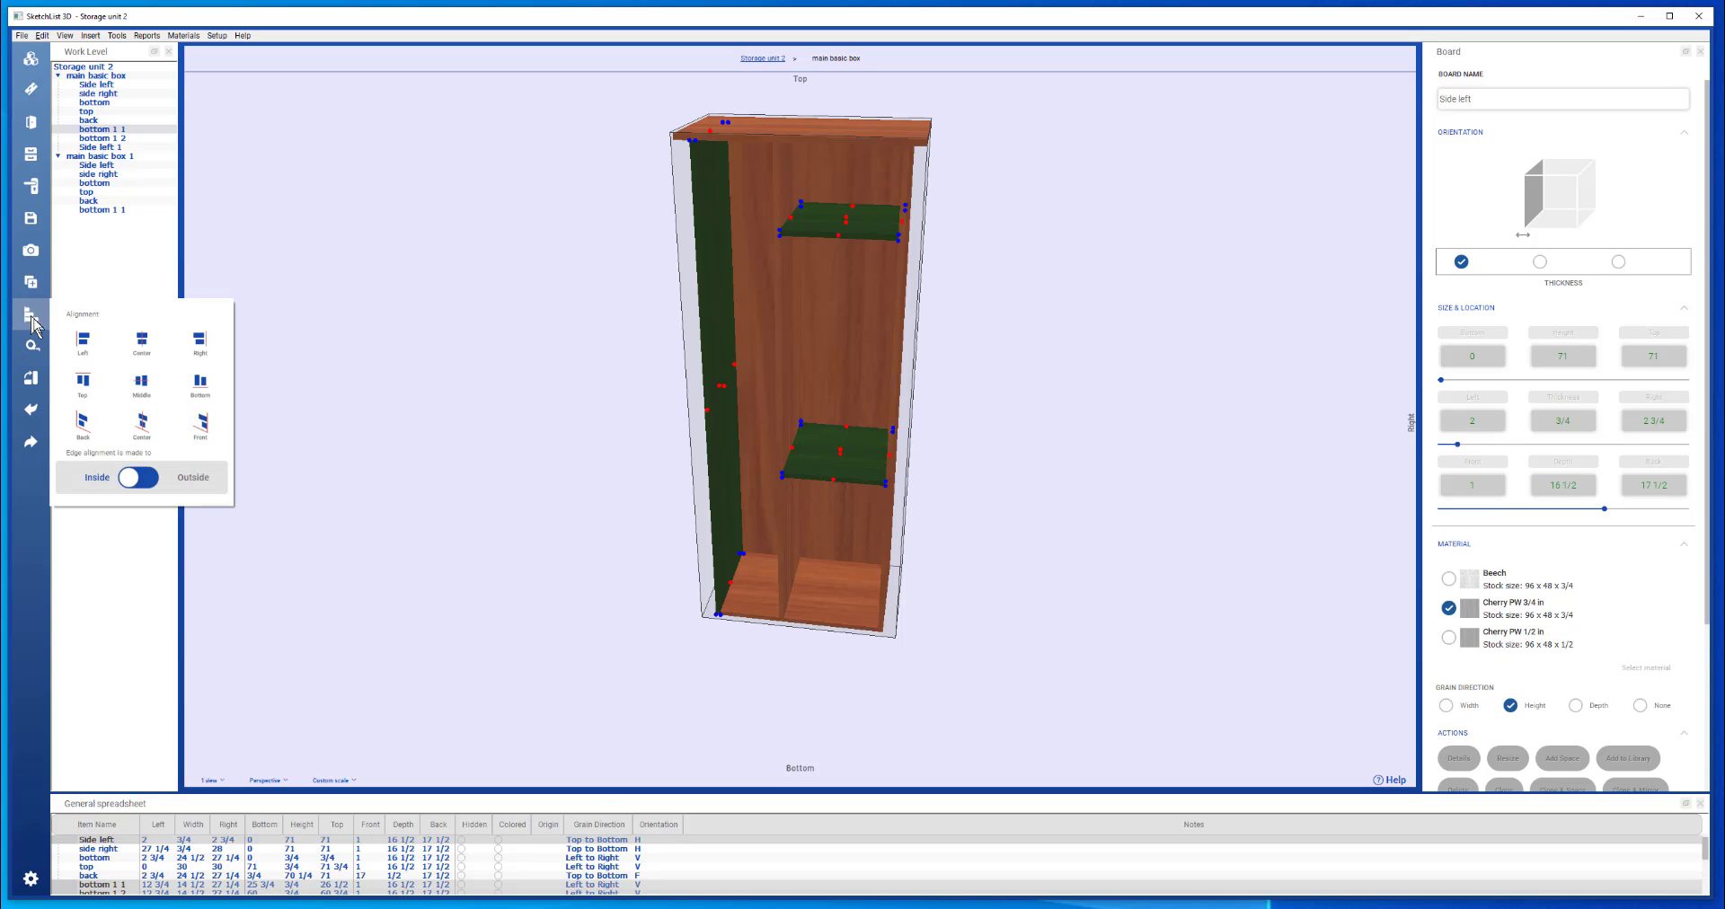
left_click(83, 341)
left_click(374, 473)
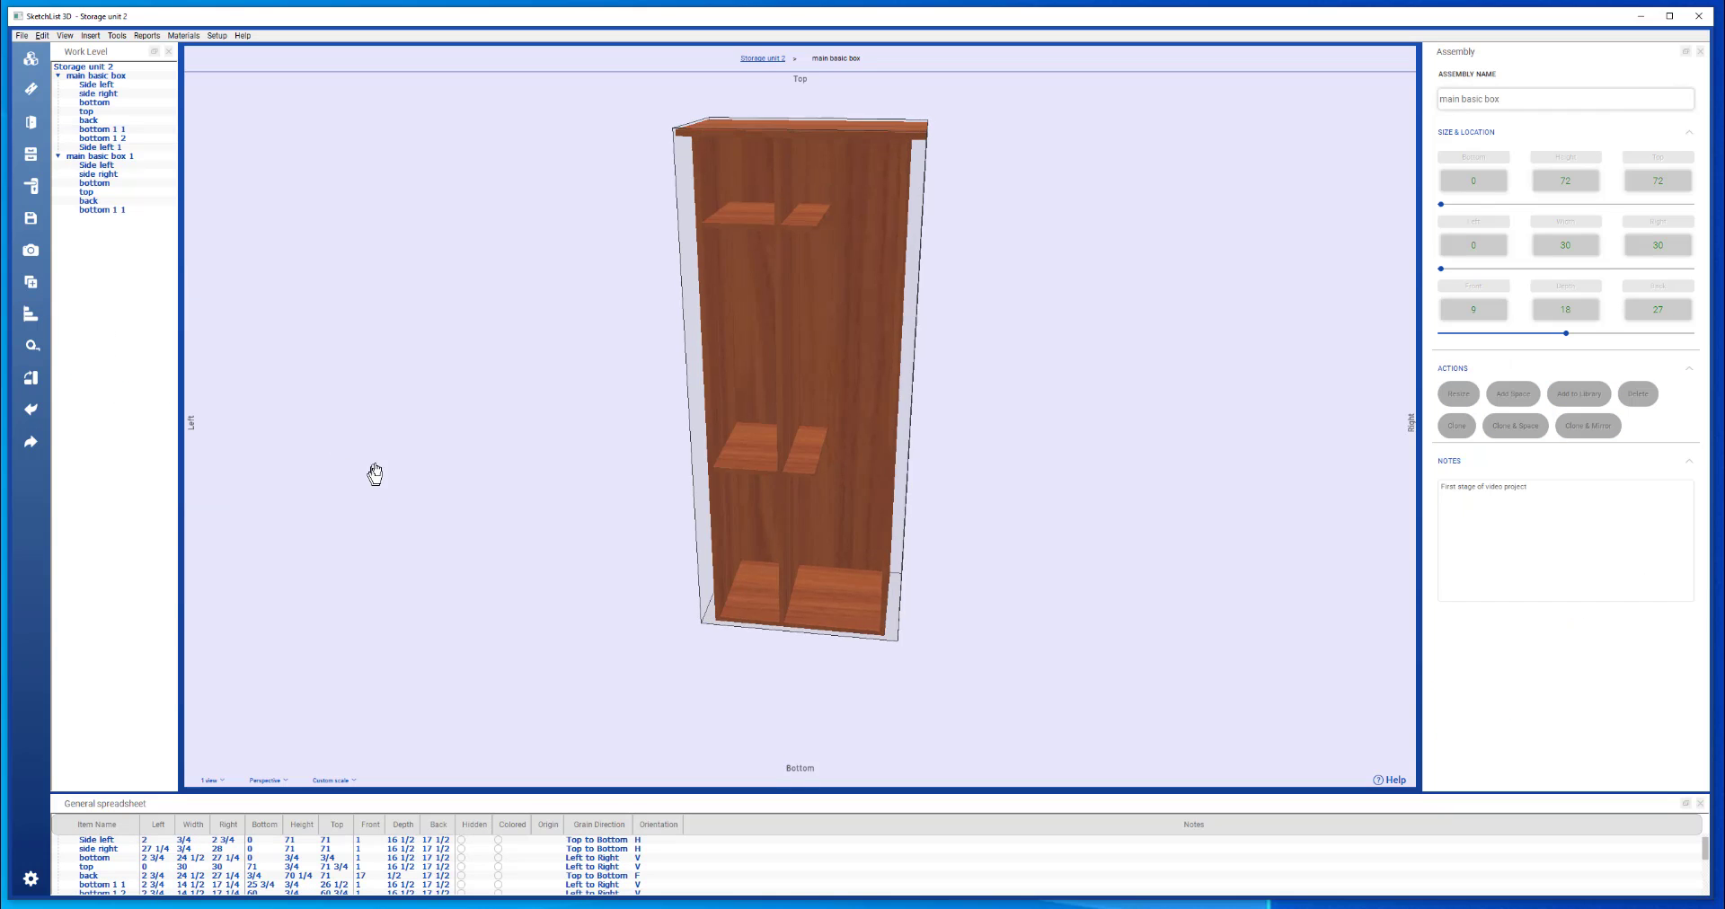
left_click_drag(389, 476, 343, 481)
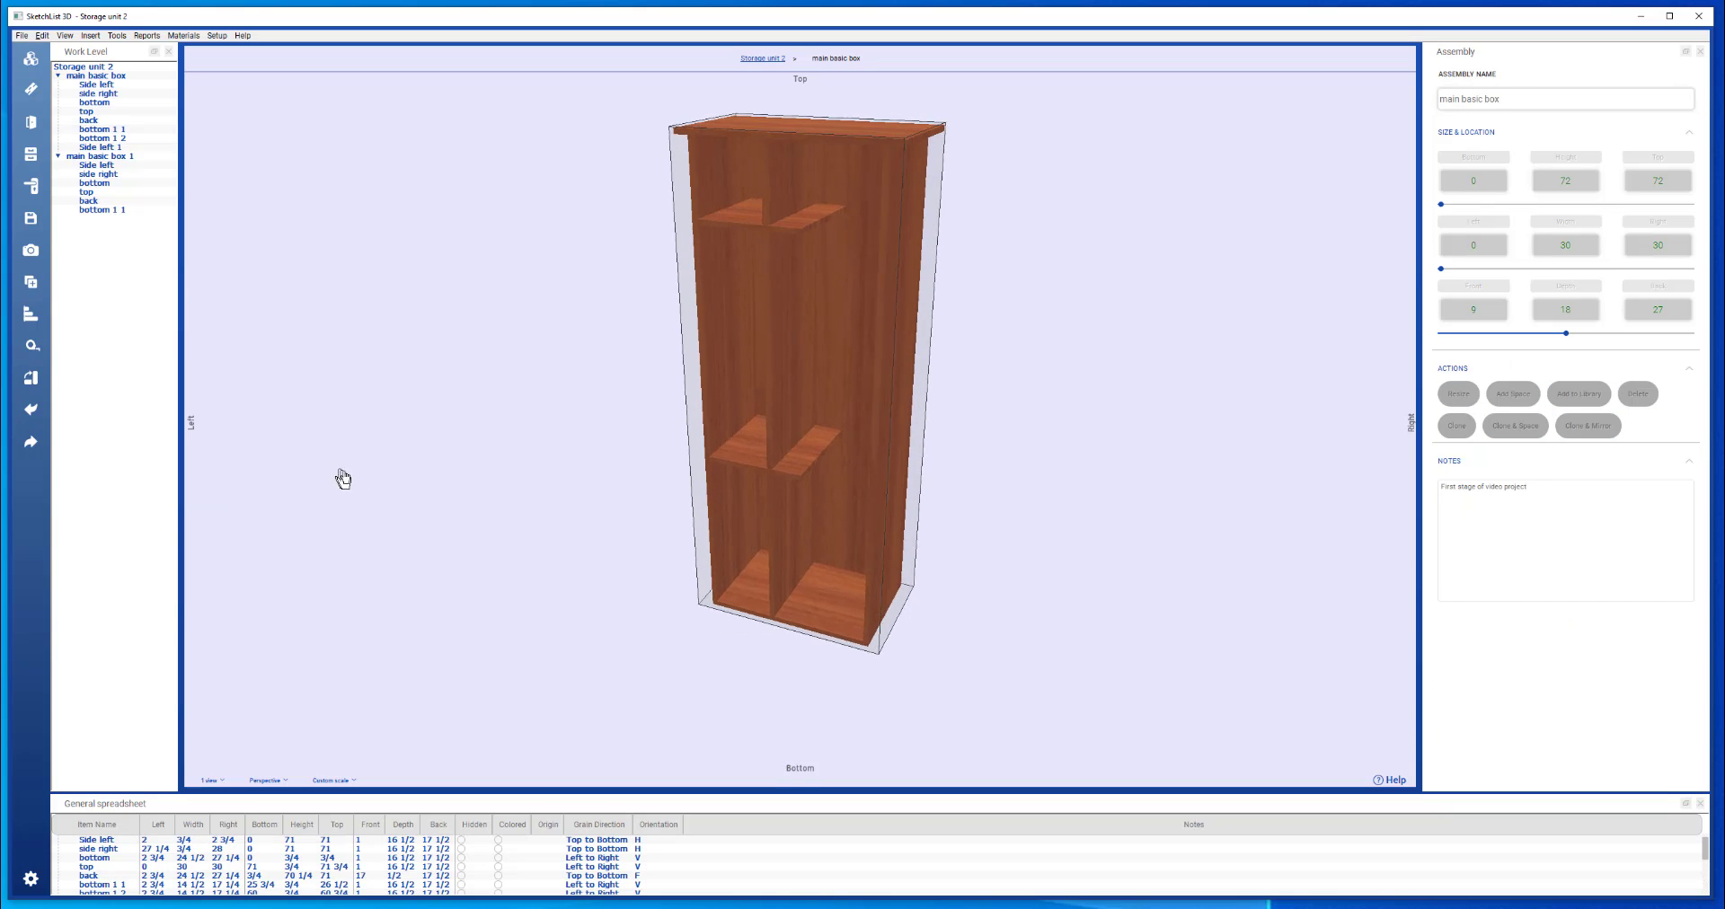
Align the vertical divider against the right end of the lower shelf, using Left alignment with Inside edges
left_click(745, 462)
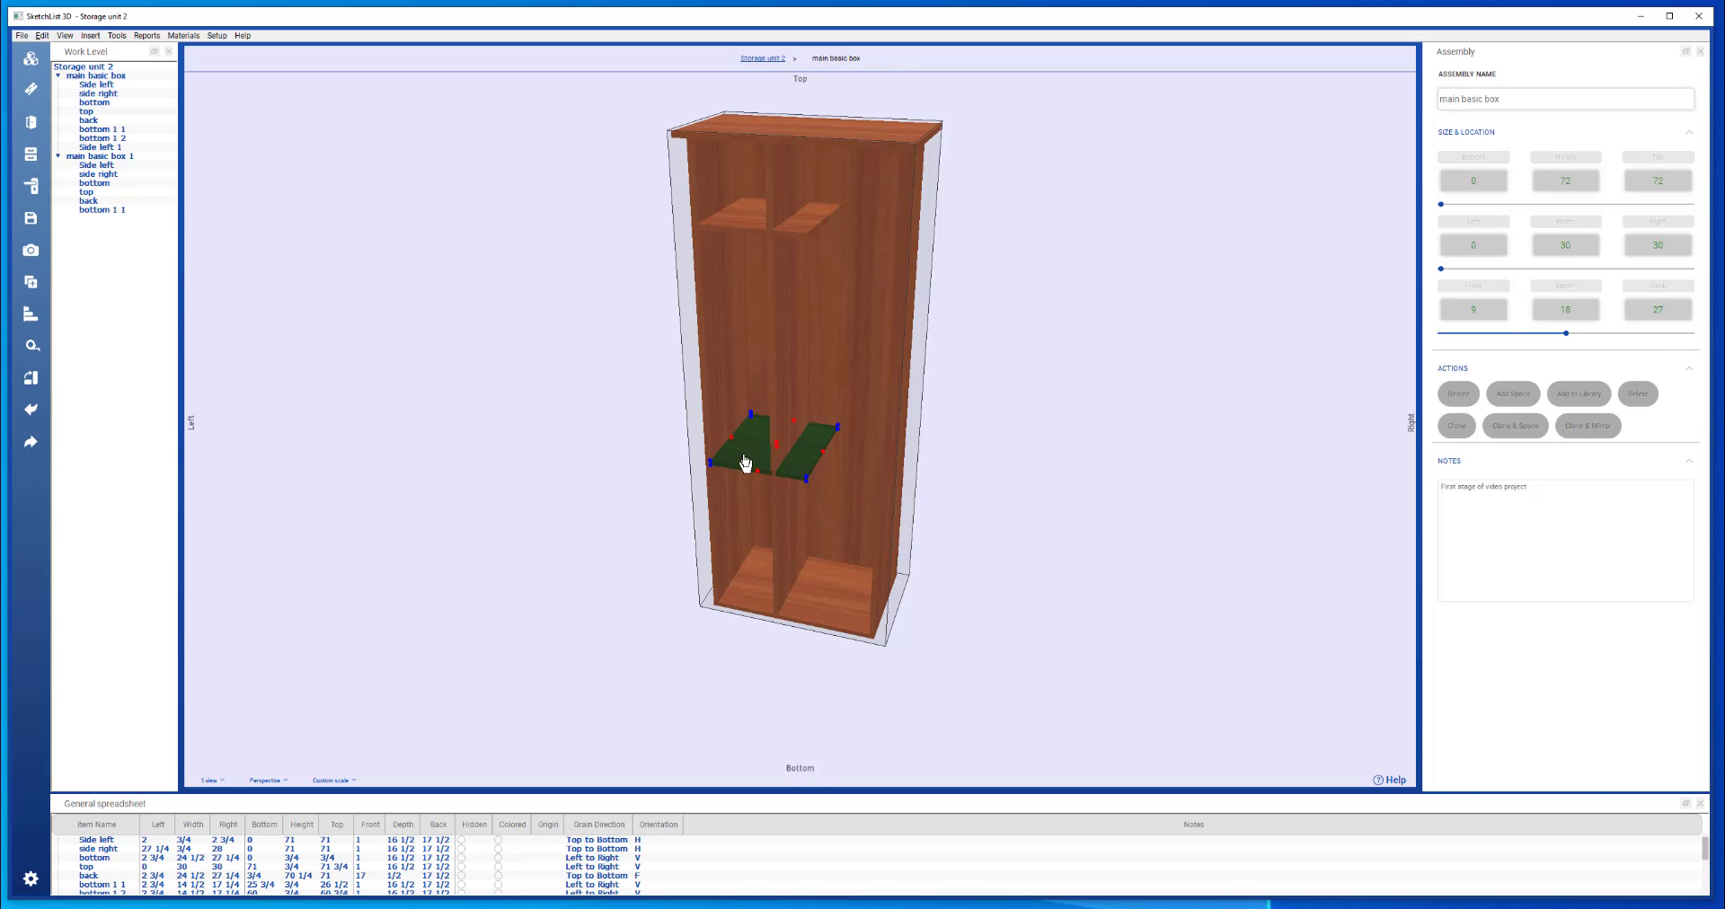
left_click(785, 384, "ctrl")
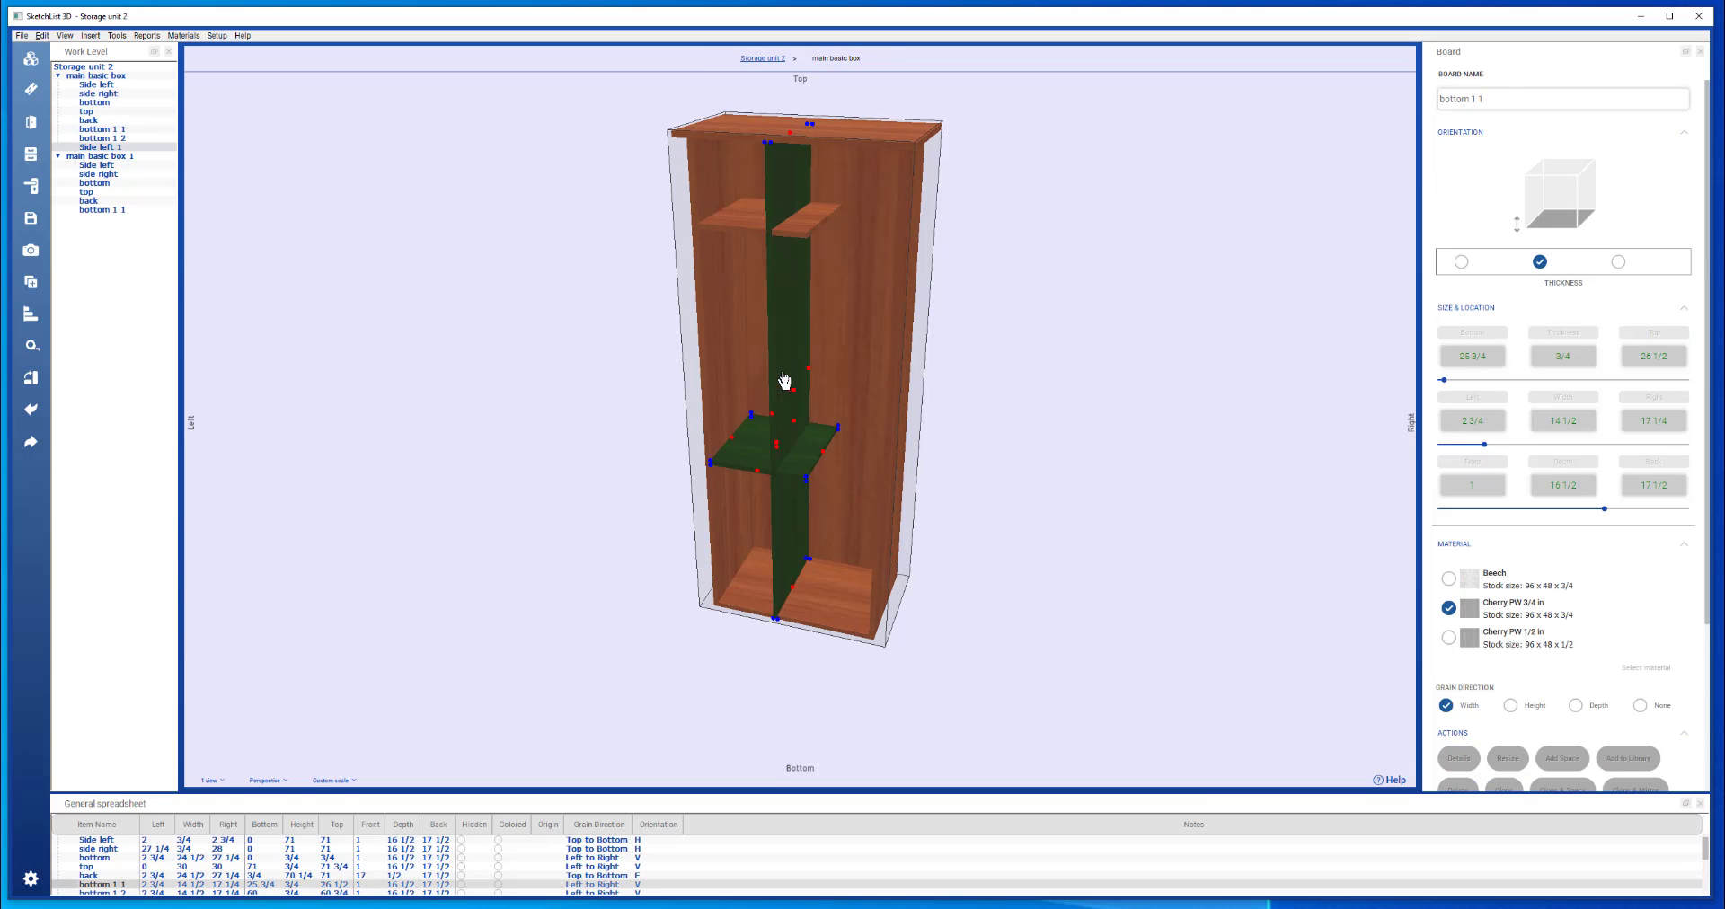
left_click(30, 313)
left_click(95, 347)
left_click(95, 347)
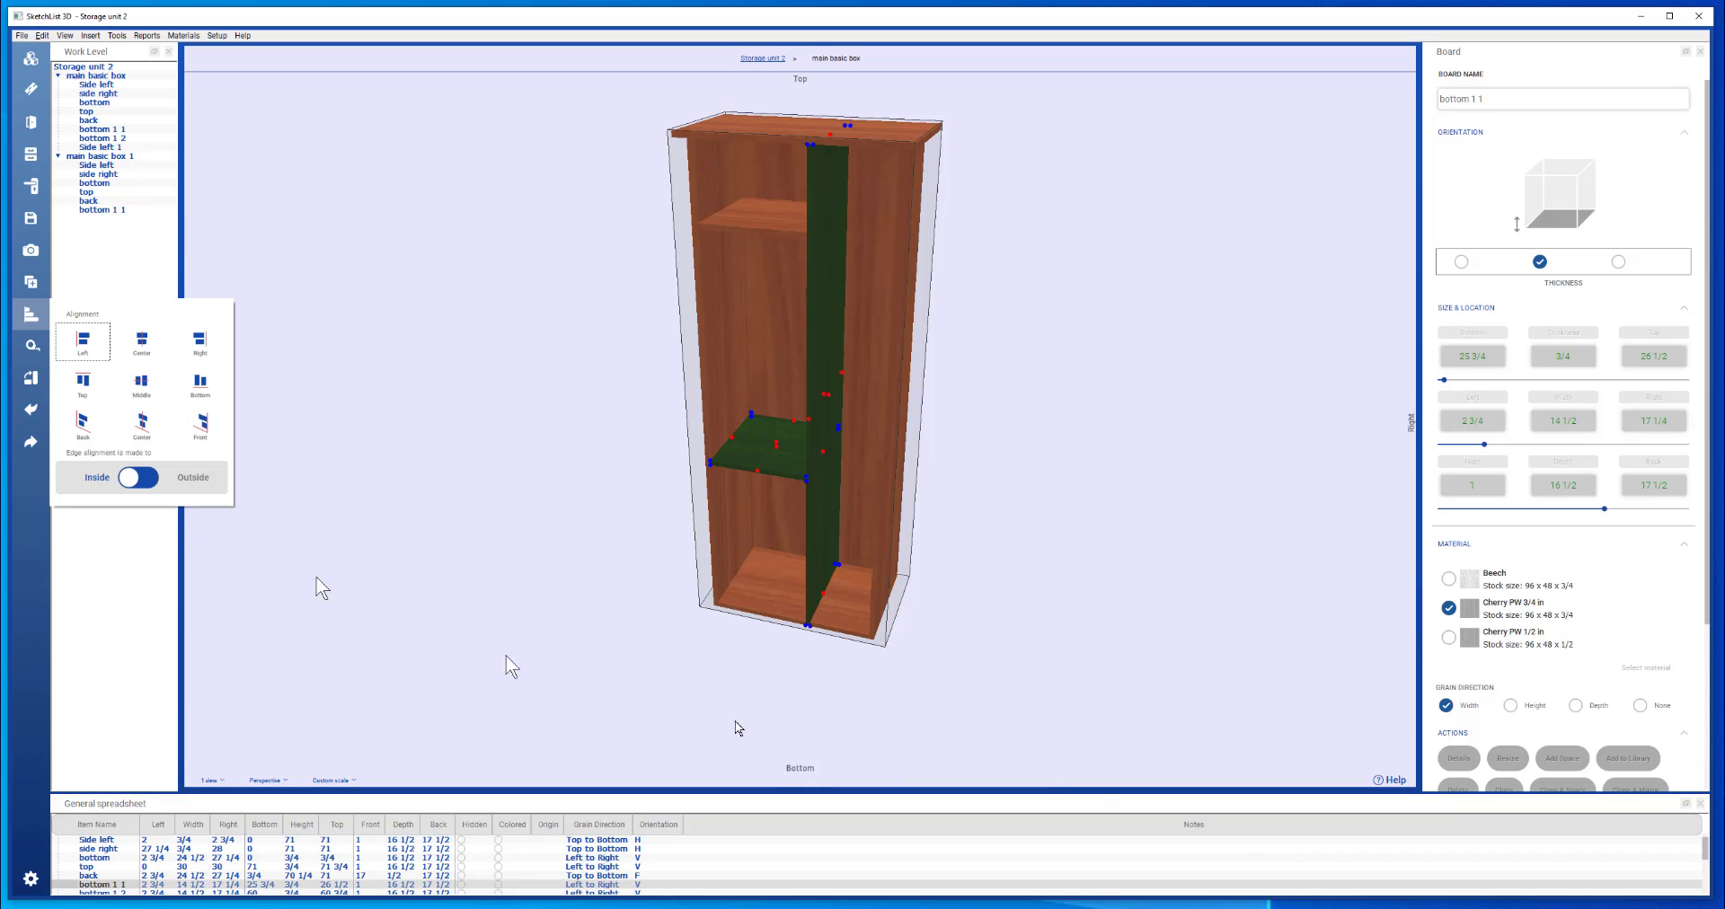
key("Escape")
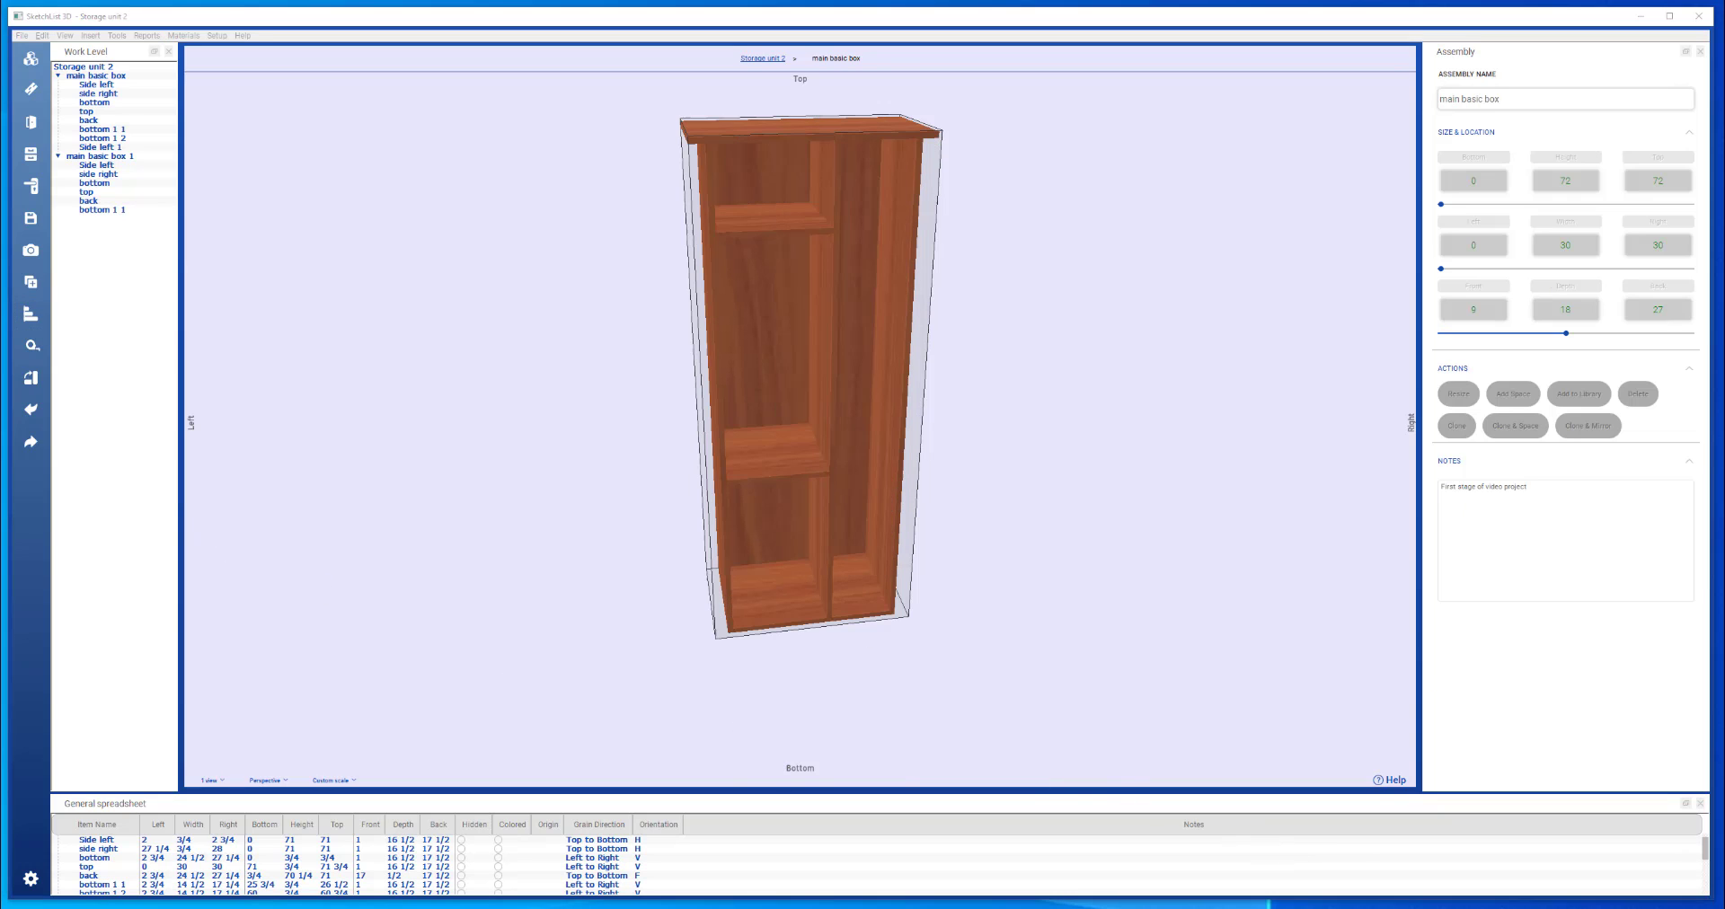
Return to the project level and delete the shorter cloned box, main basic box 1
left_click(95, 67)
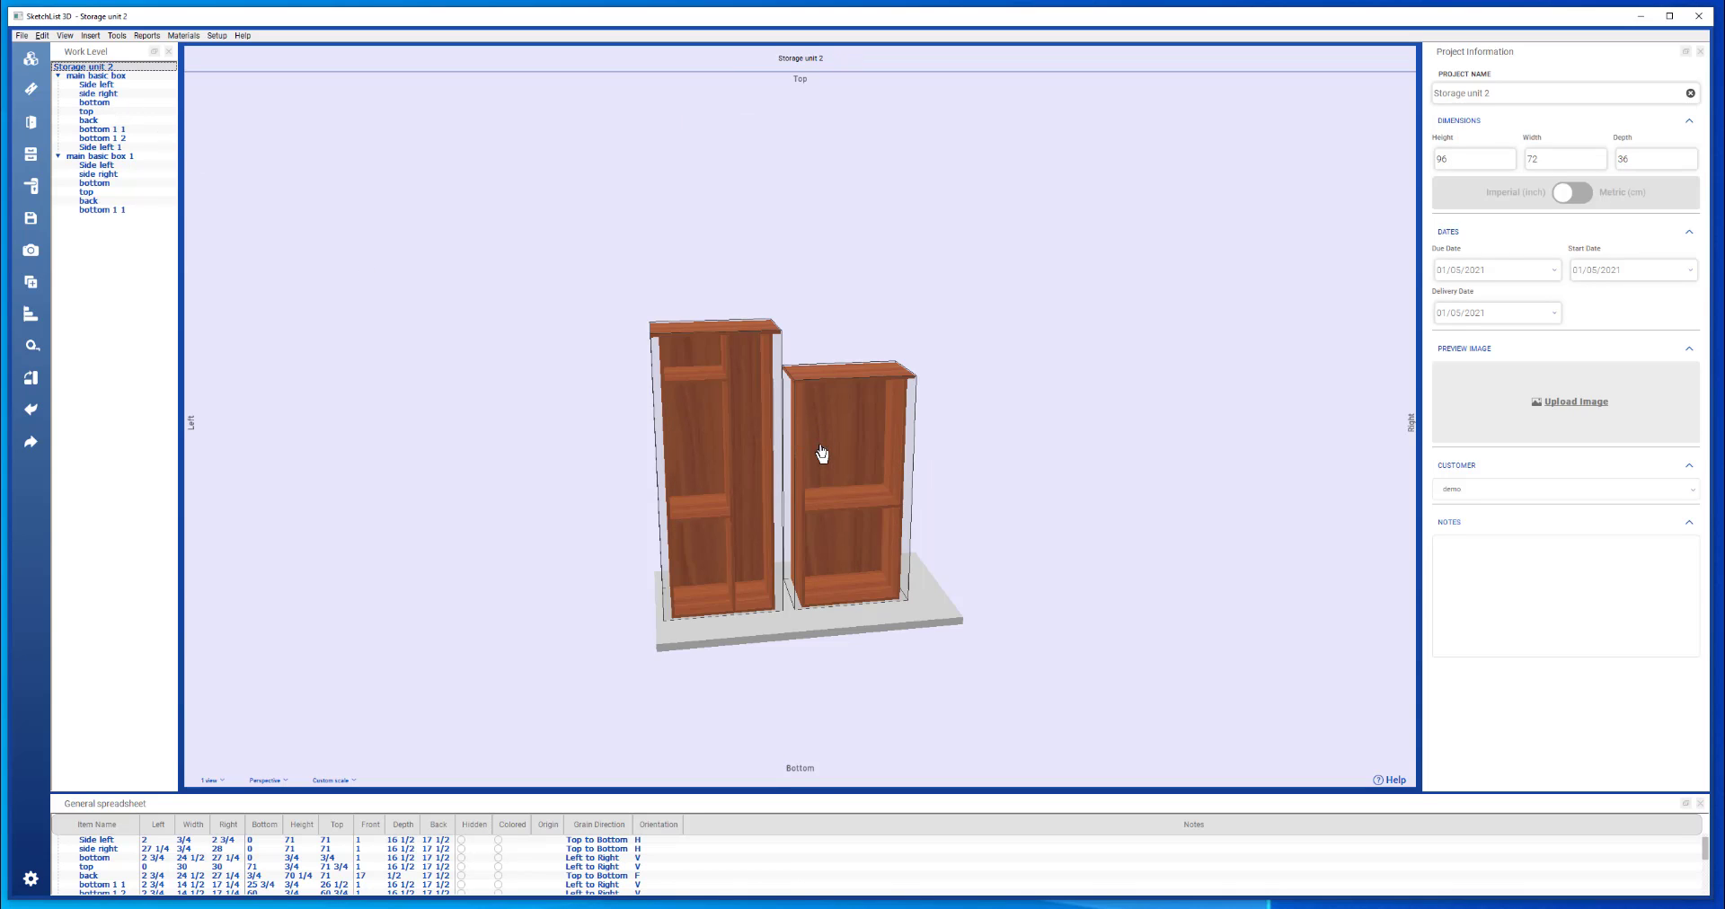
left_click(799, 521)
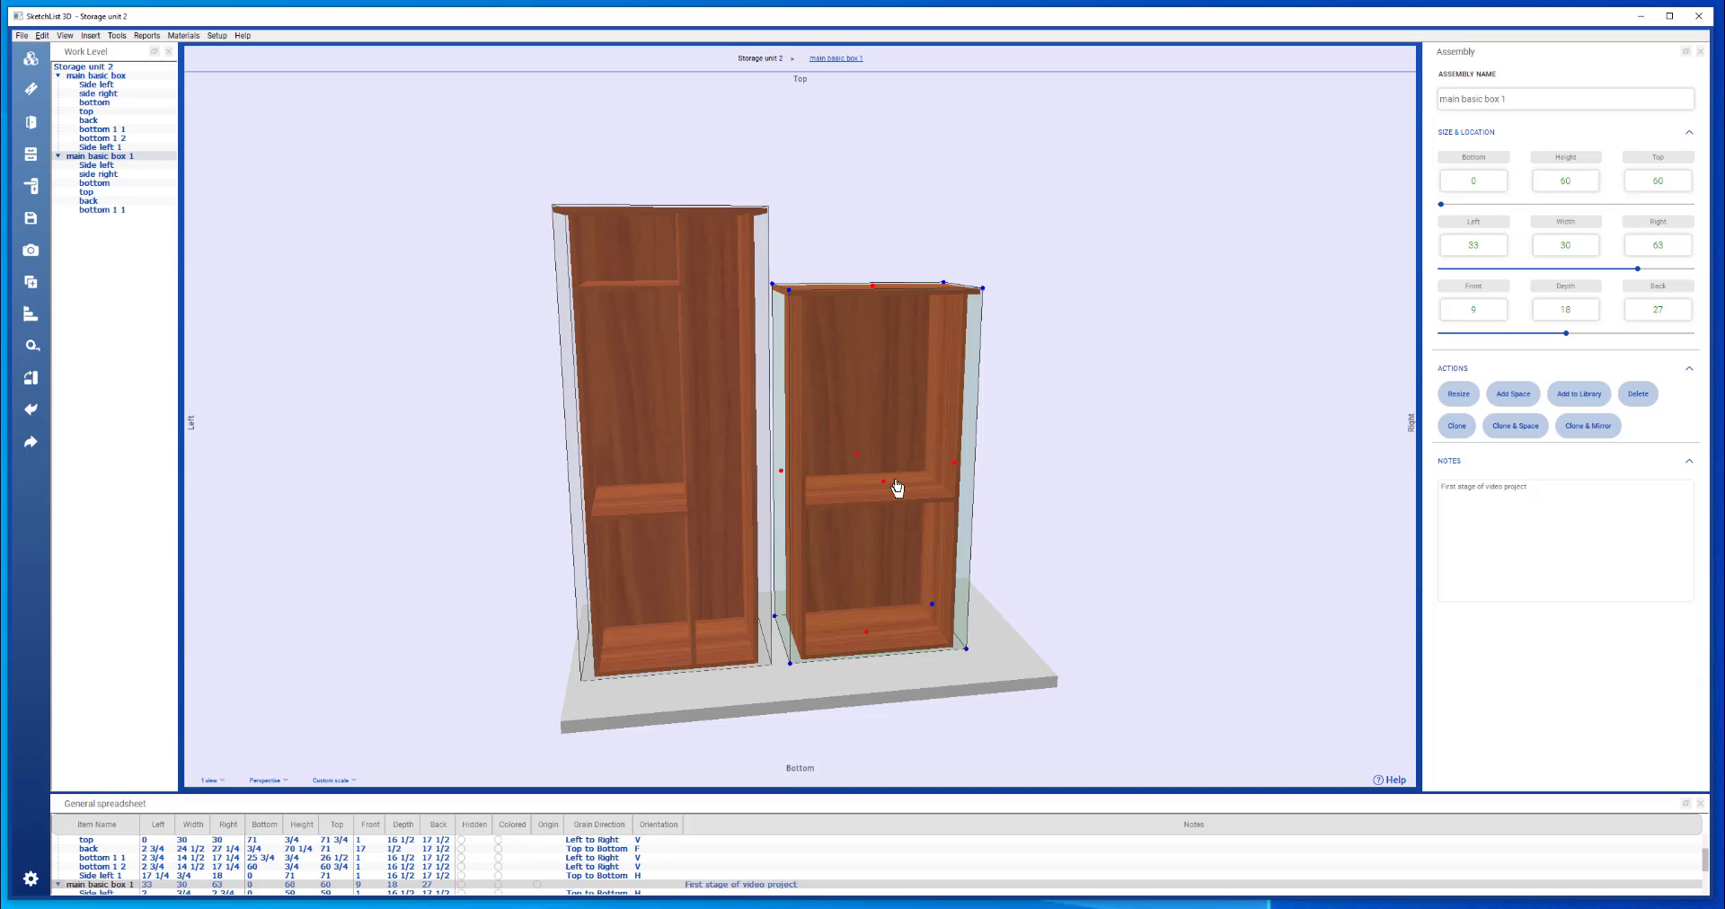
key("Delete")
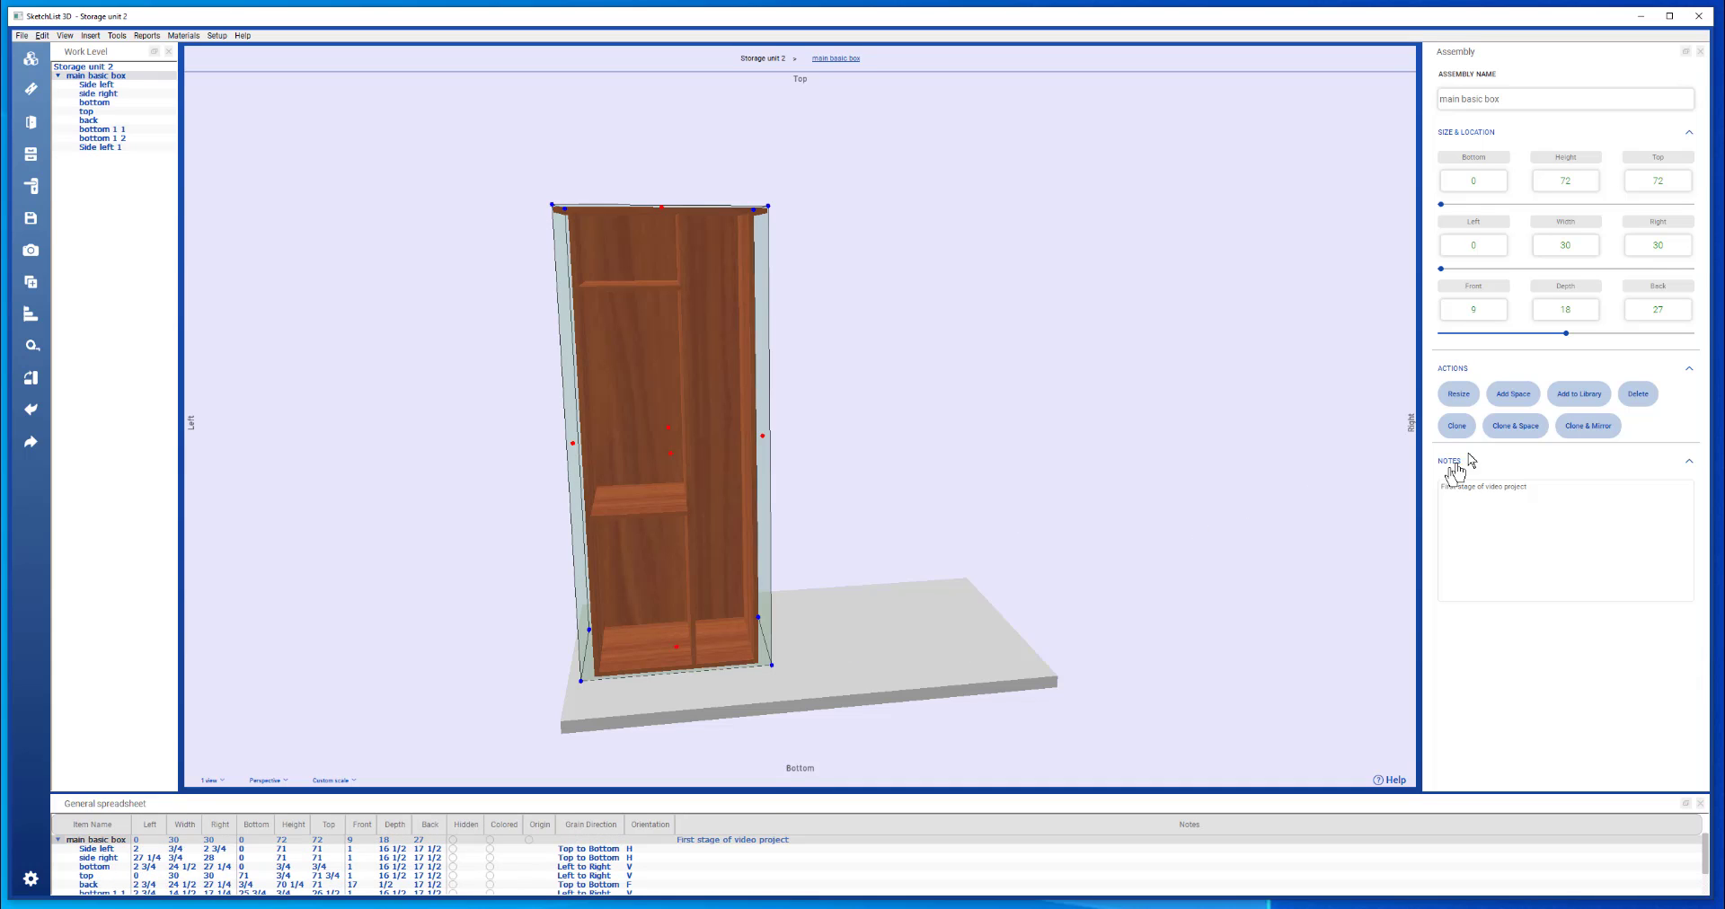
Clone and mirror the main basic box, and copy the coordinates of the clone's lower right front corner
left_click(1518, 429)
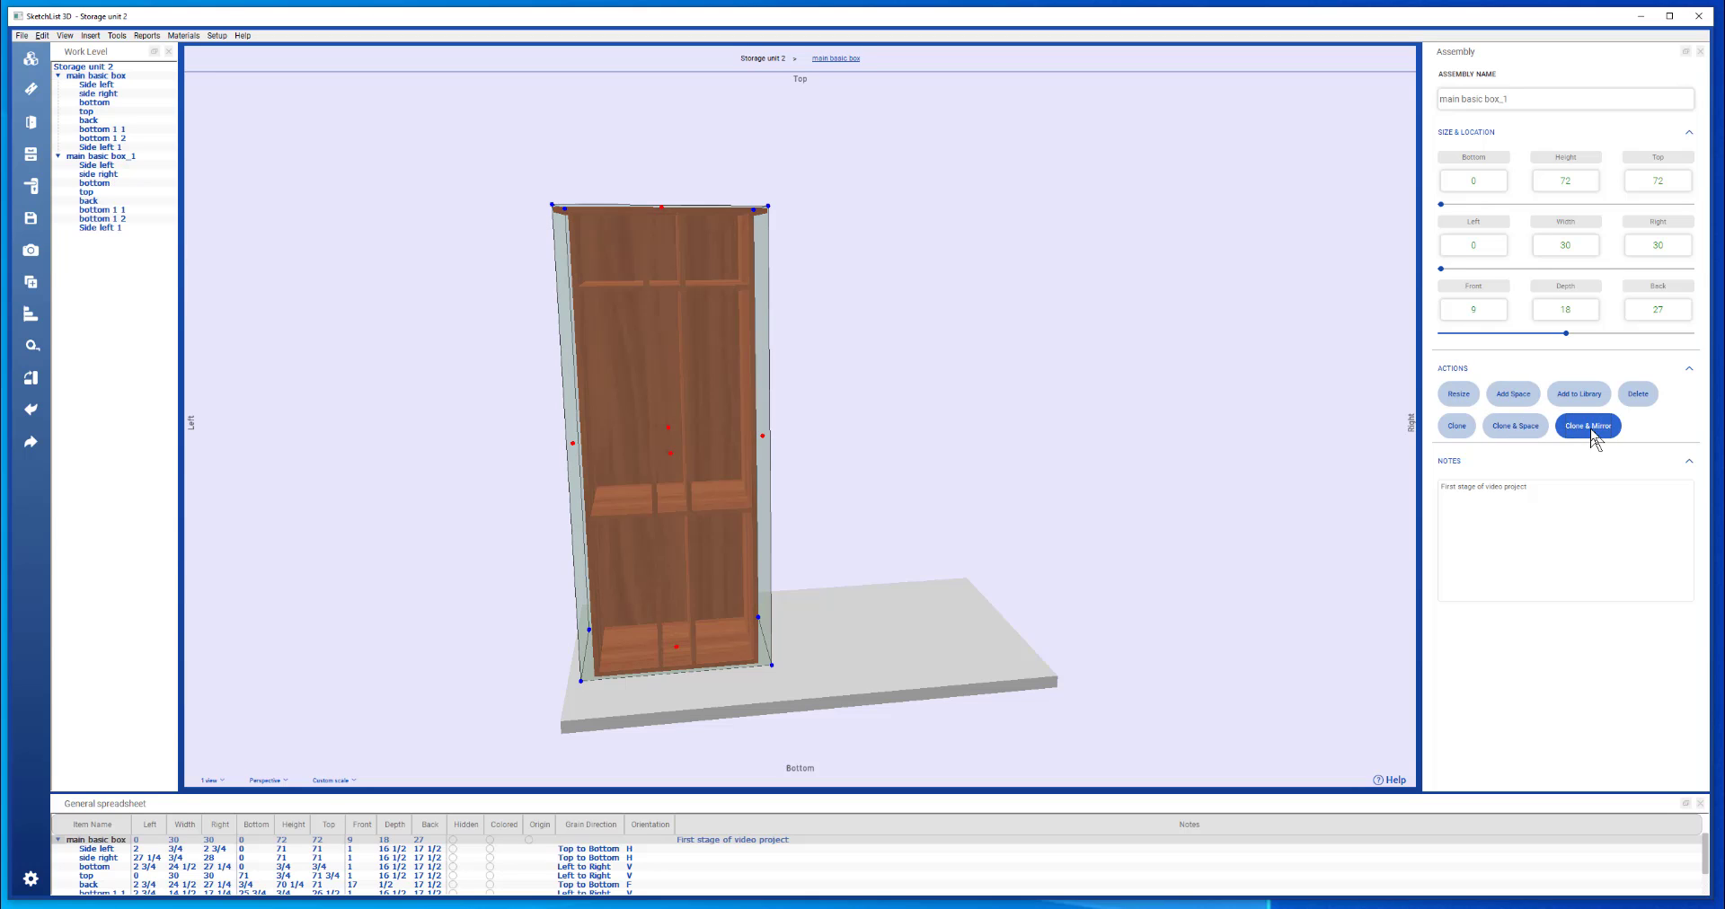
left_click(772, 665)
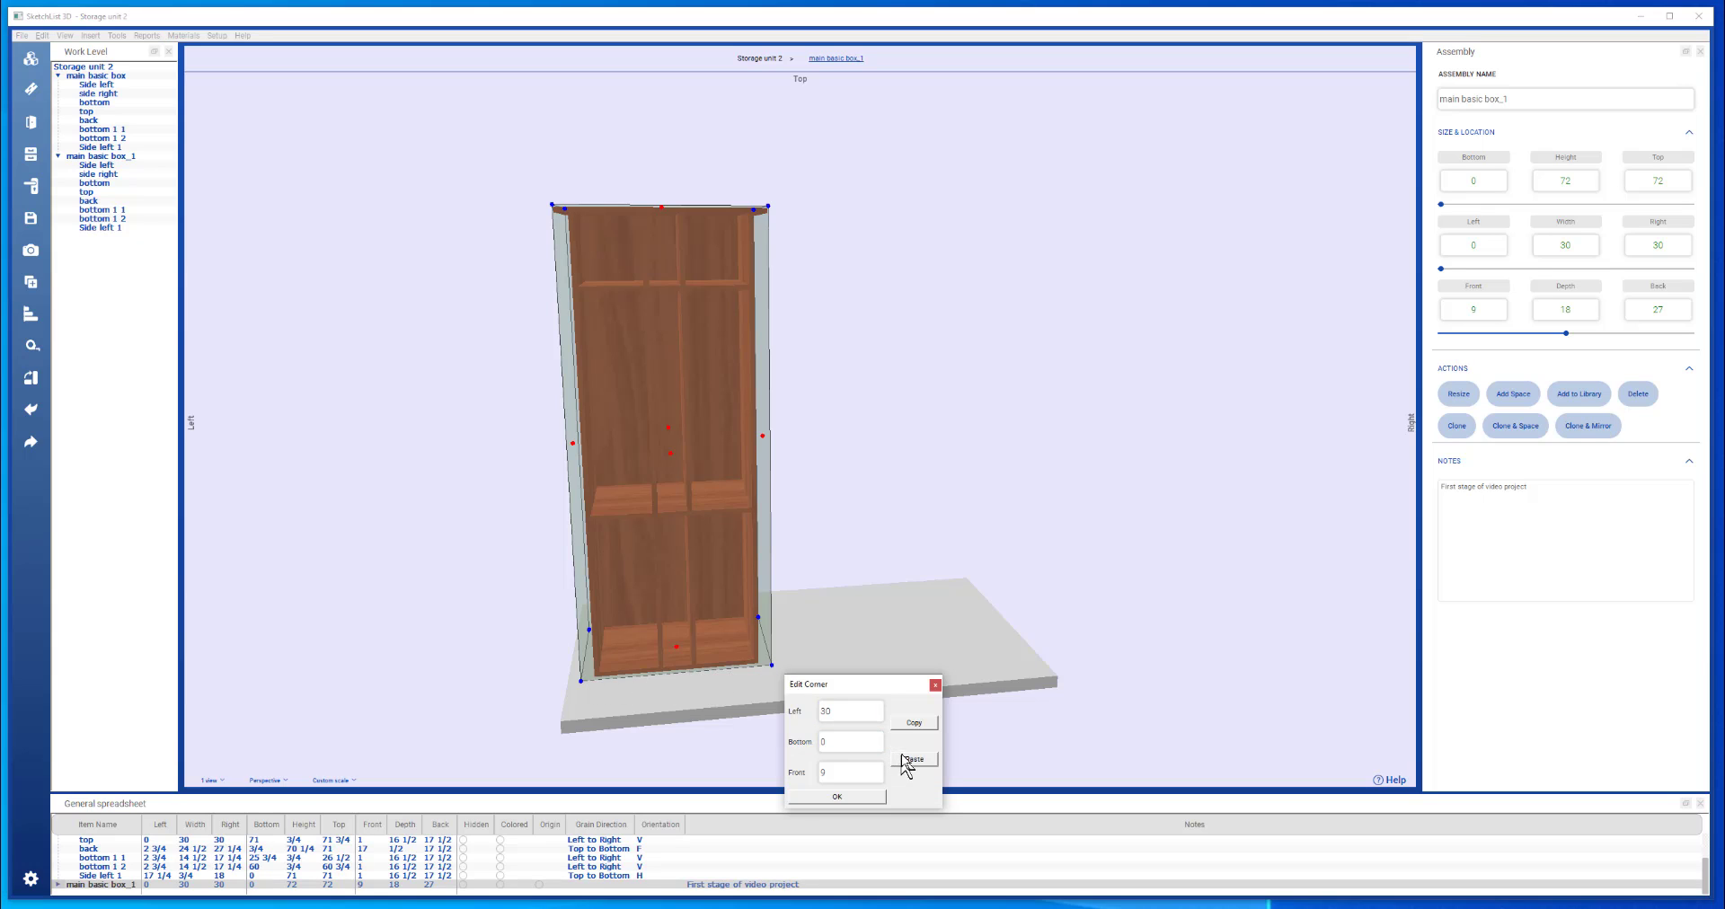
left_click(913, 723)
left_click(837, 797)
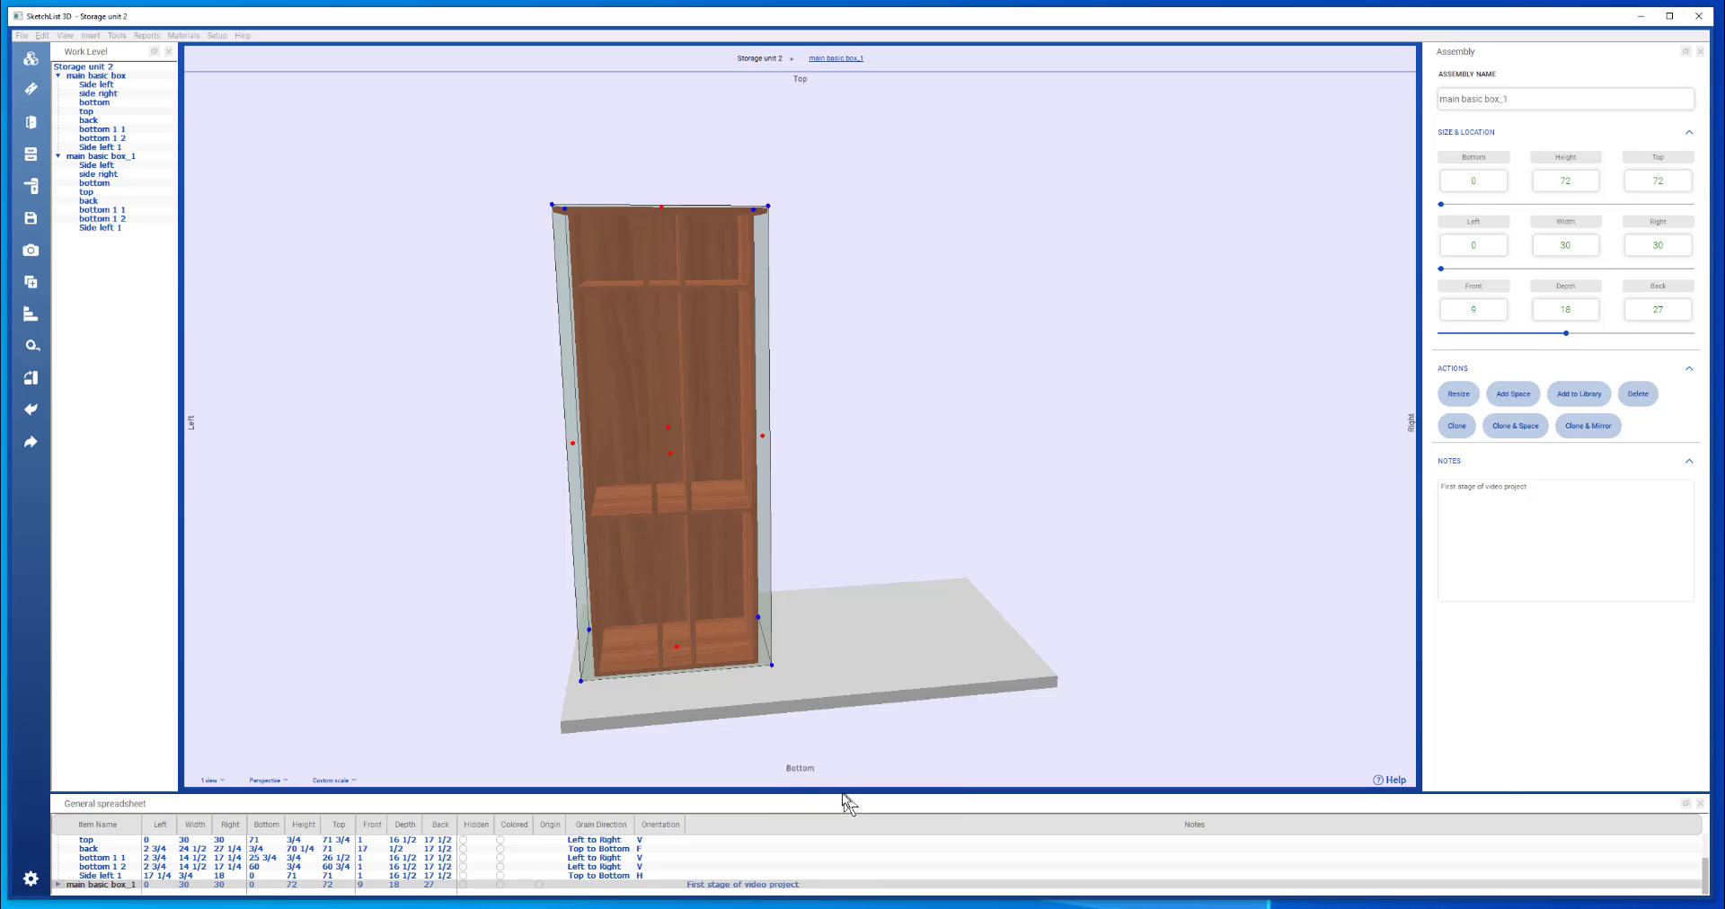
Paste the copied coordinates into the original box's lower left front corner to place it directly beside the mirrored clone
left_click(586, 676)
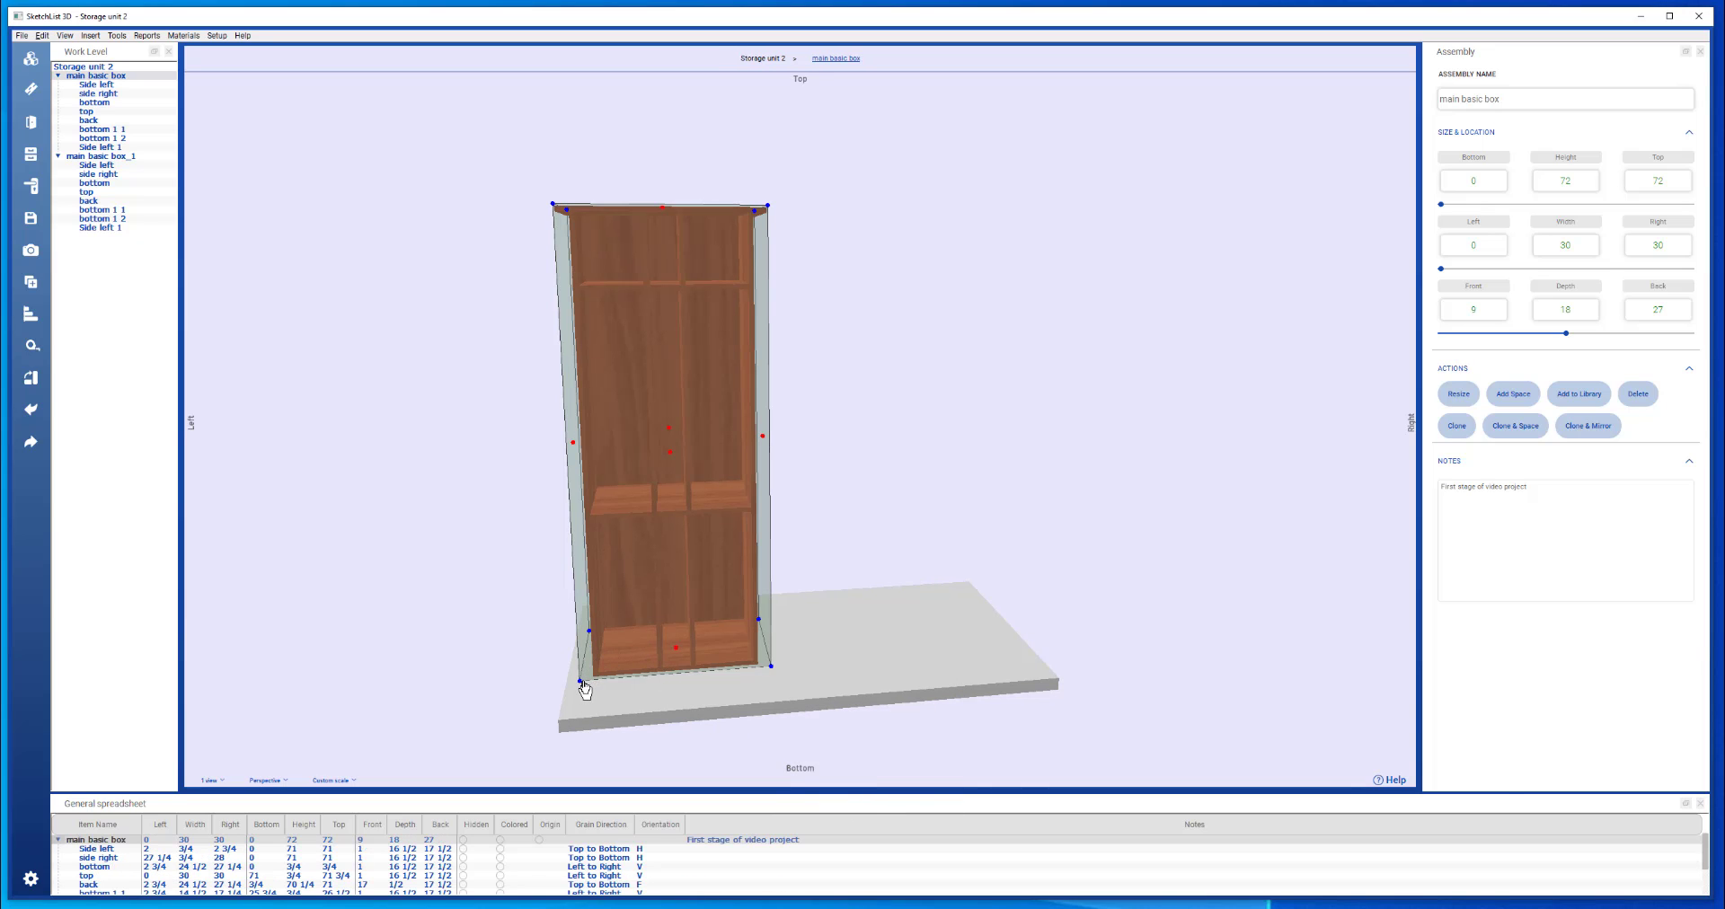
middle_click_drag(582, 687, 568, 687)
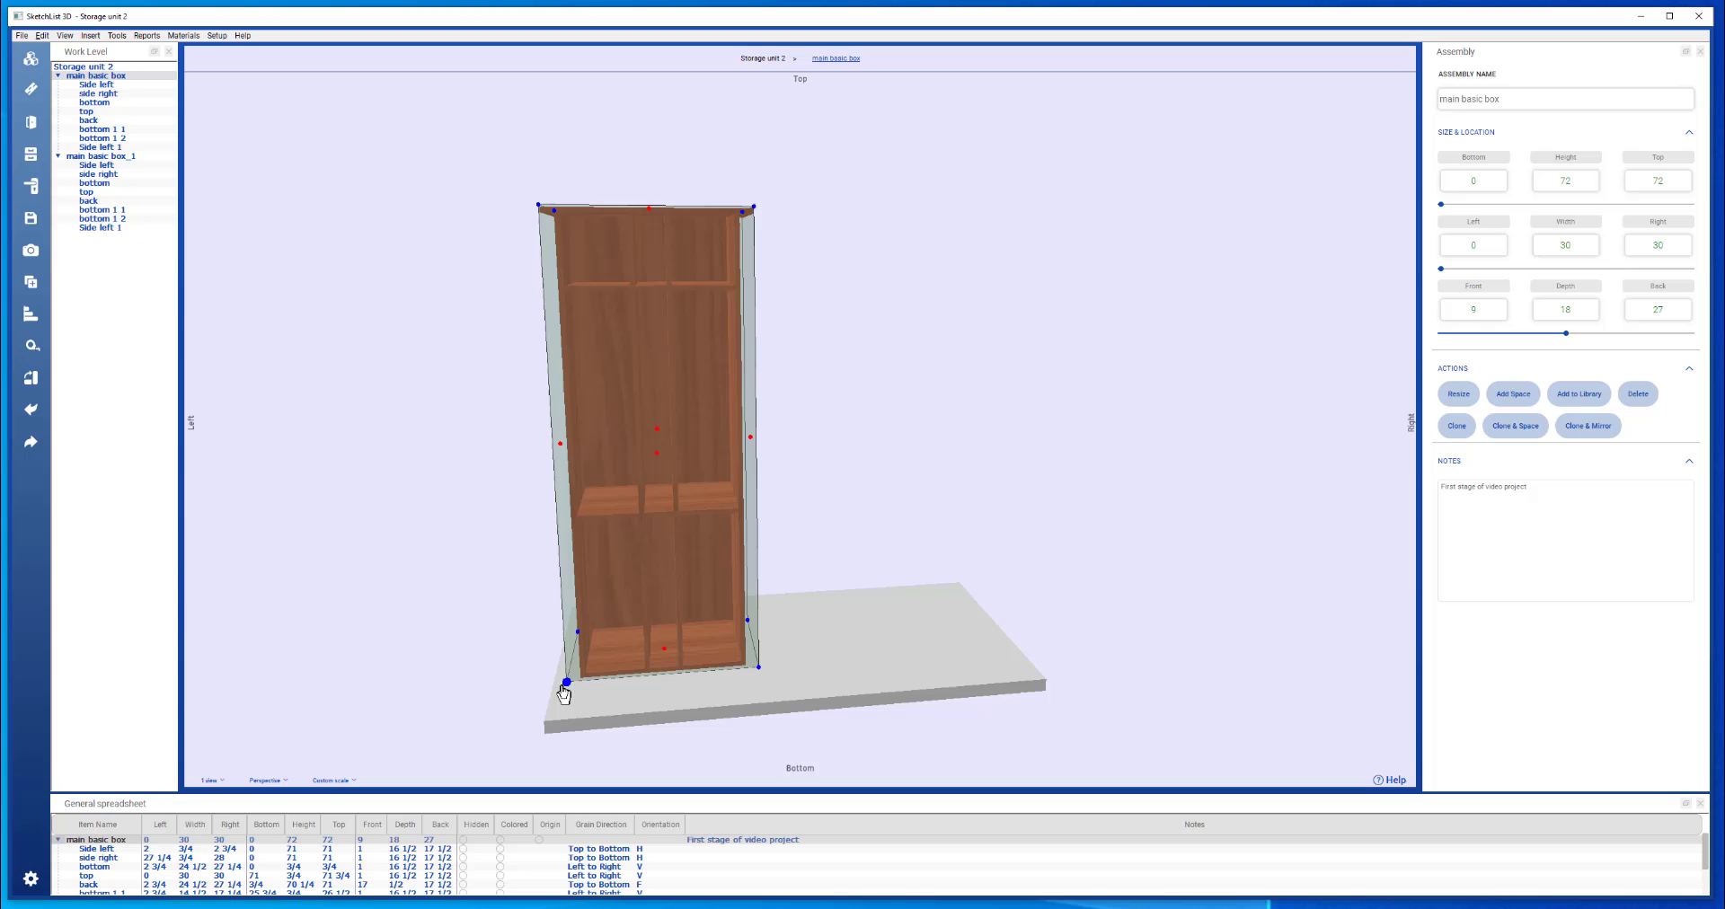
left_click(566, 685)
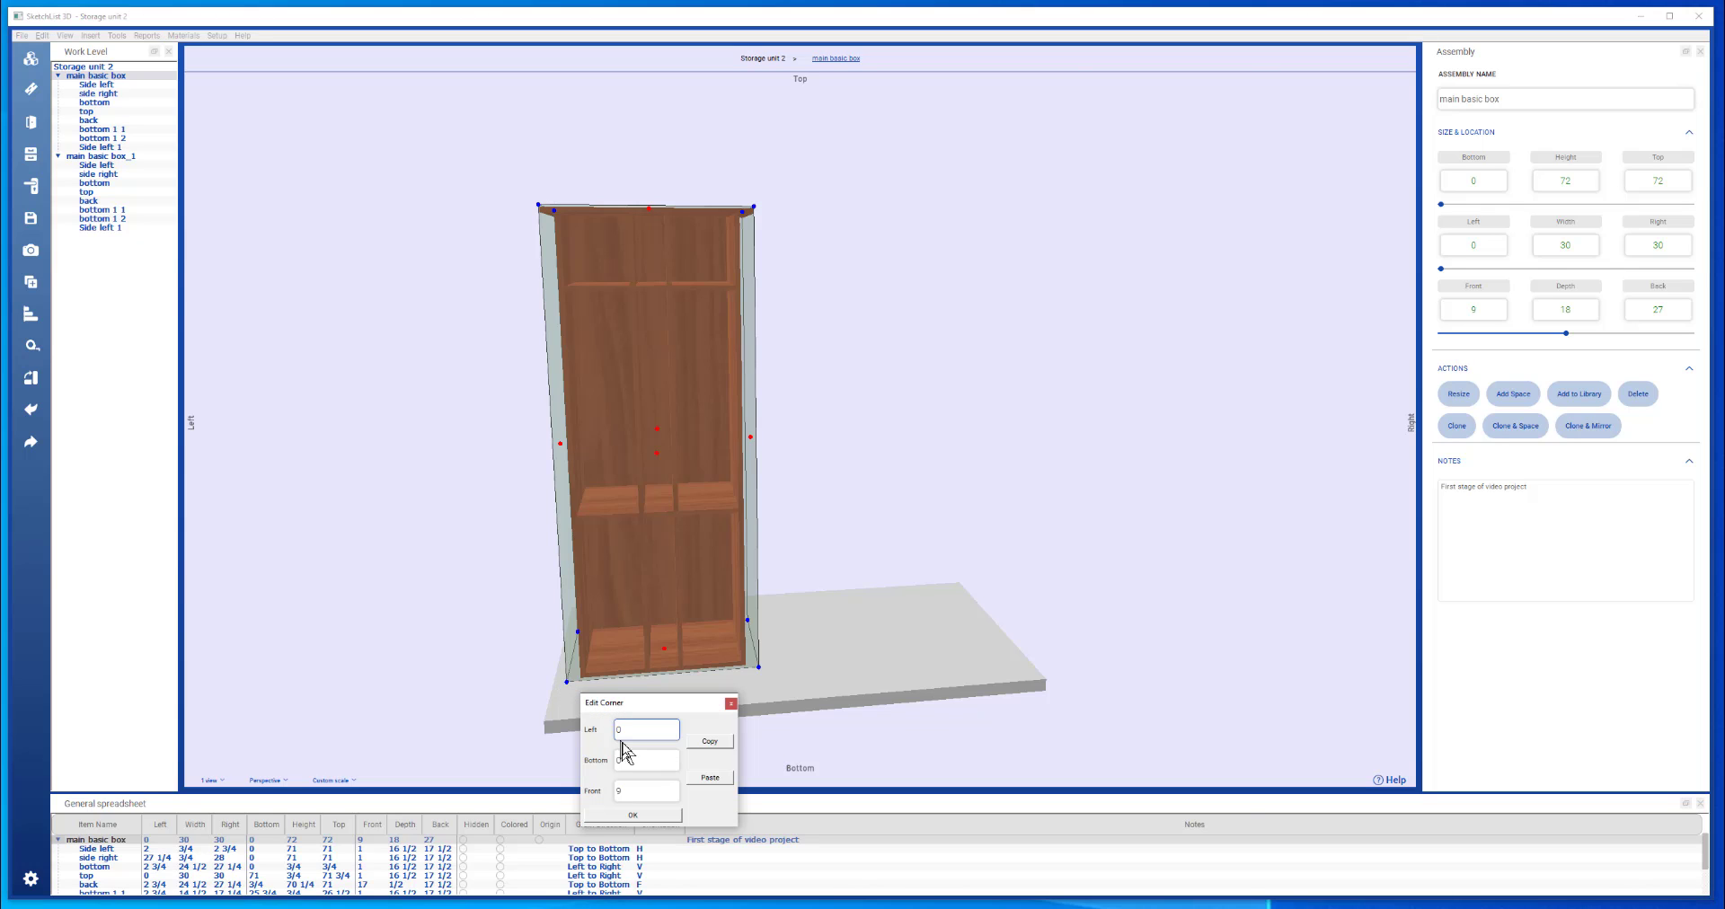
left_click(705, 778)
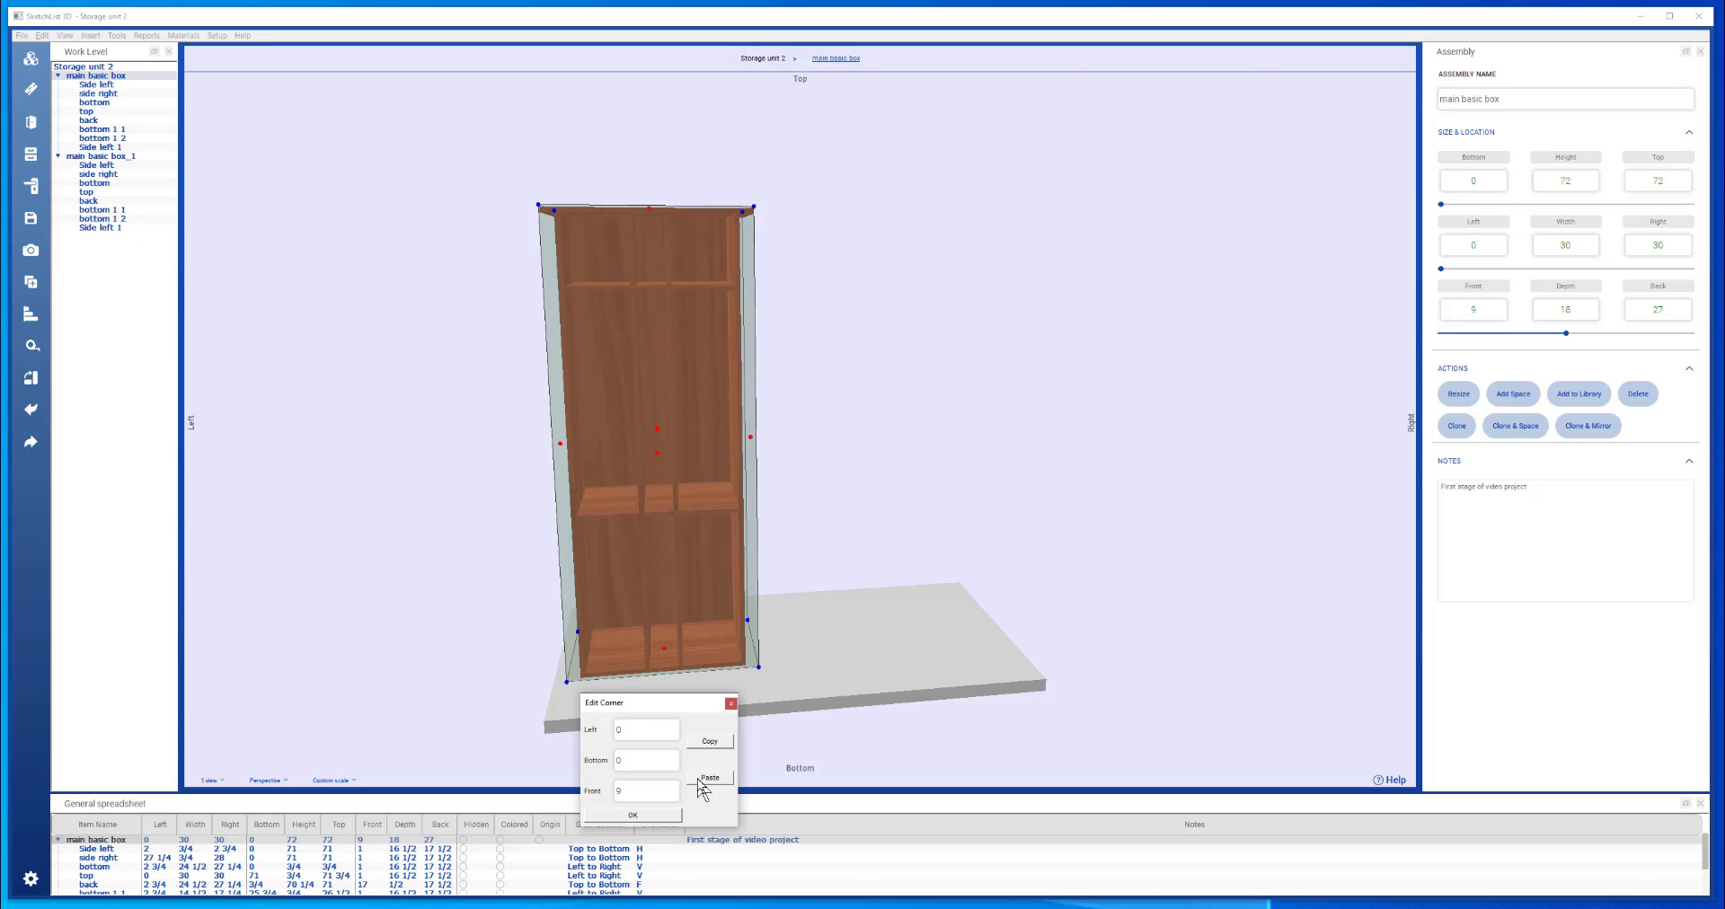
left_click(632, 815)
left_click(731, 596)
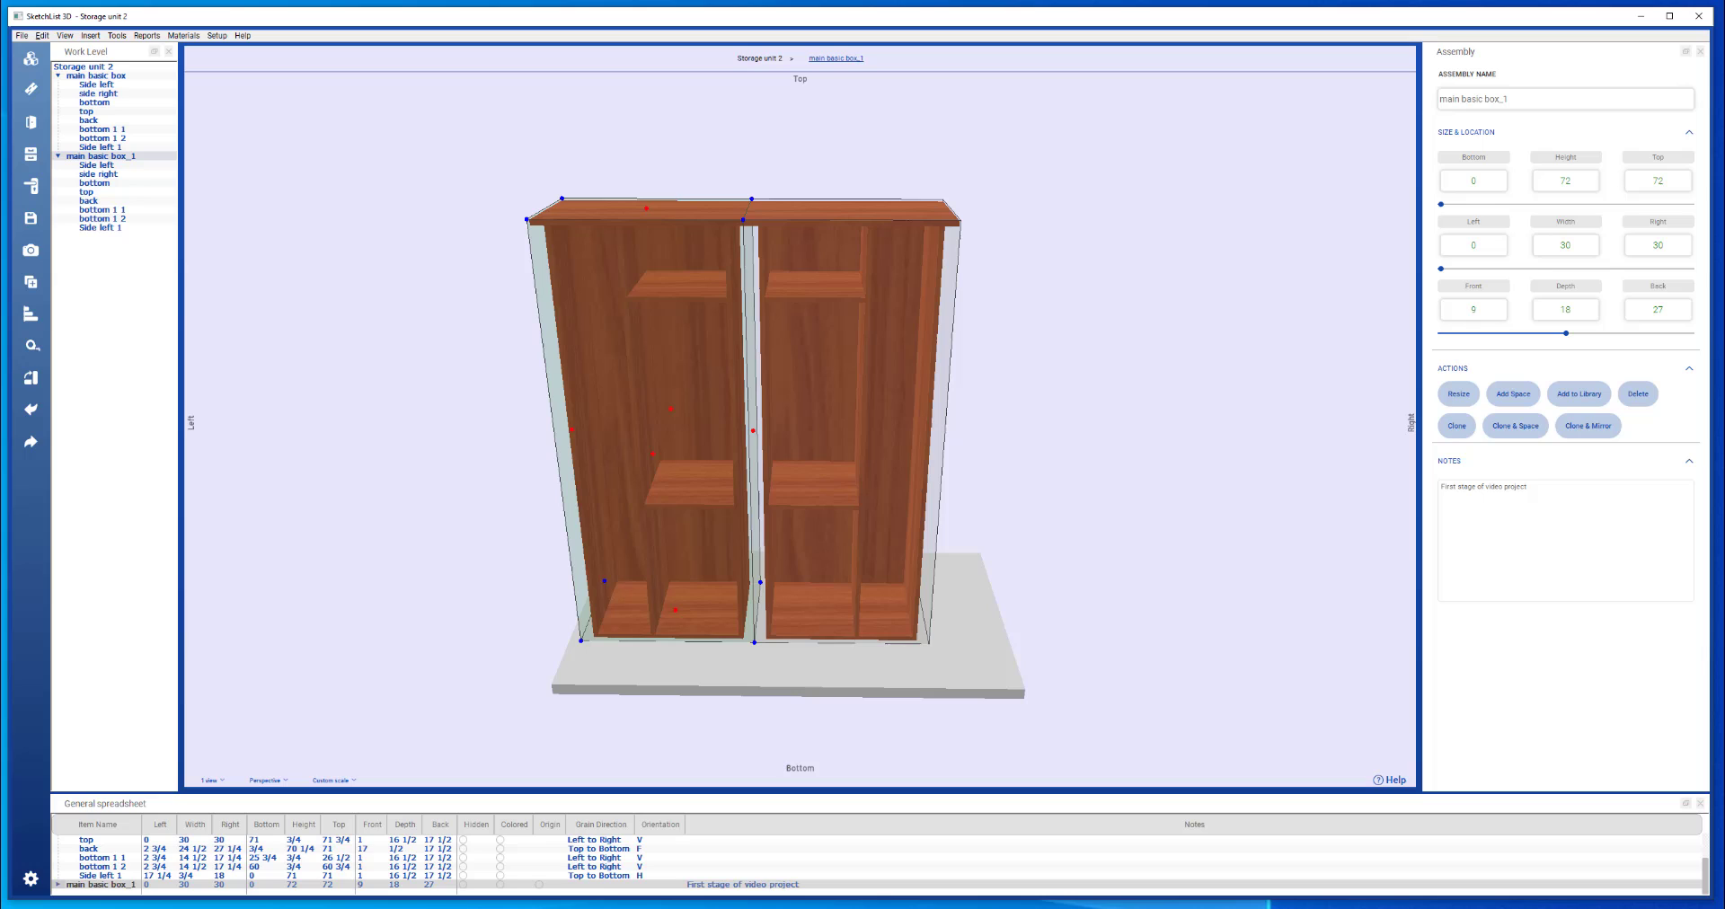
left_click(845, 431)
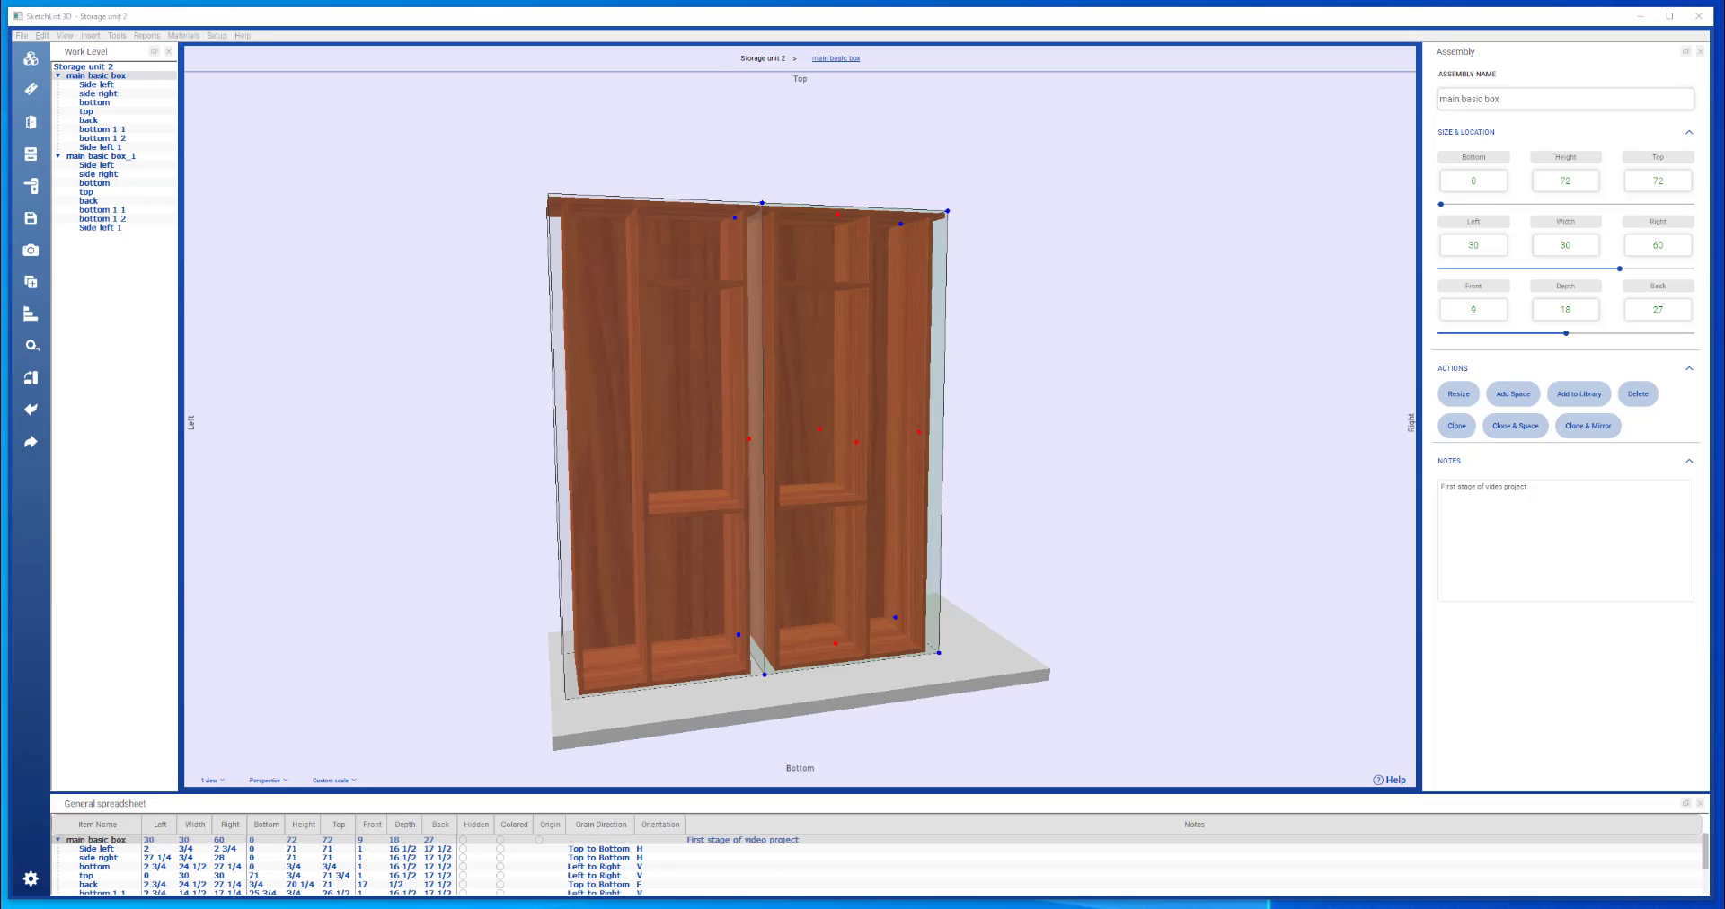